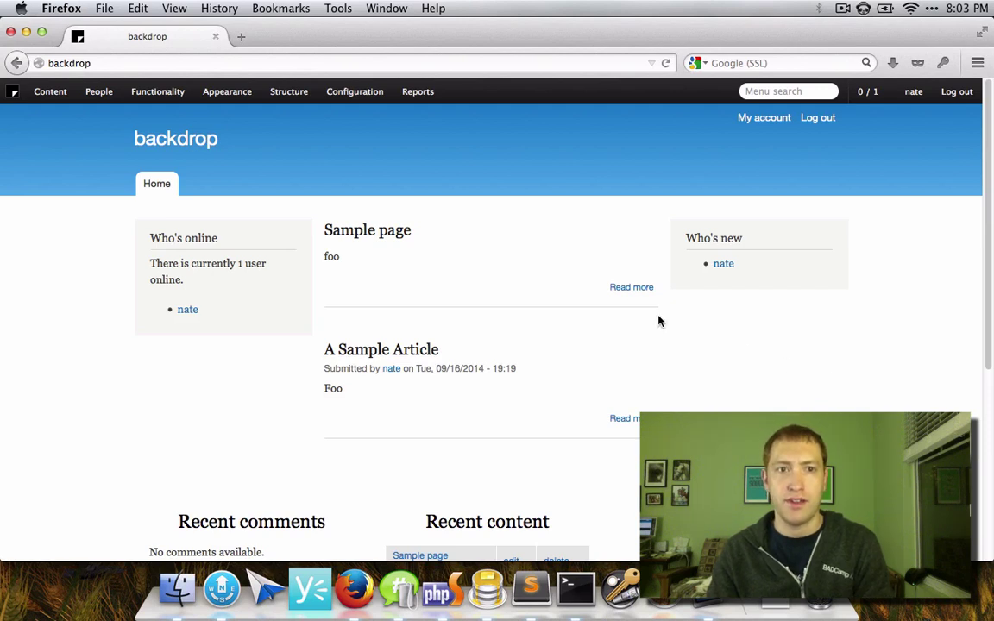
Examine the home page's block arrangement at full width and in a narrowed browser window, restoring the wide window
mouse_move(639, 307)
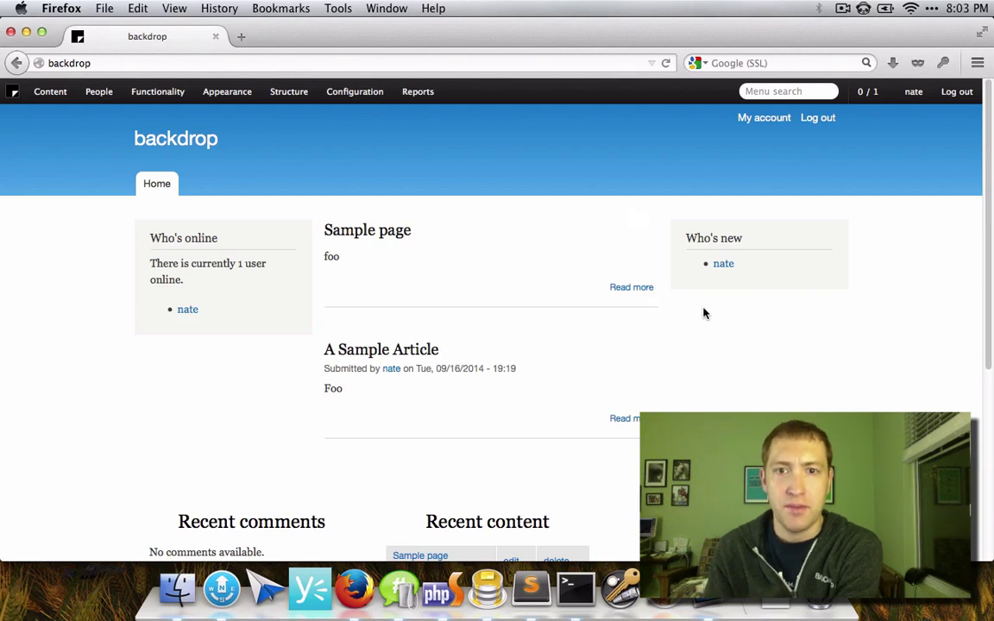
scroll(709, 313, "down", 5)
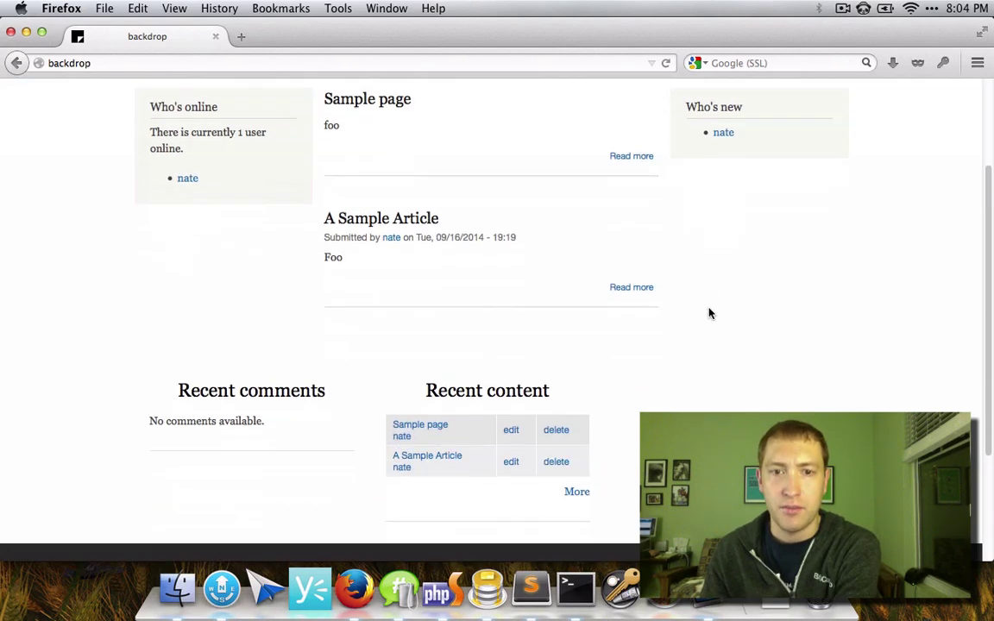
scroll(709, 311, "up", 5)
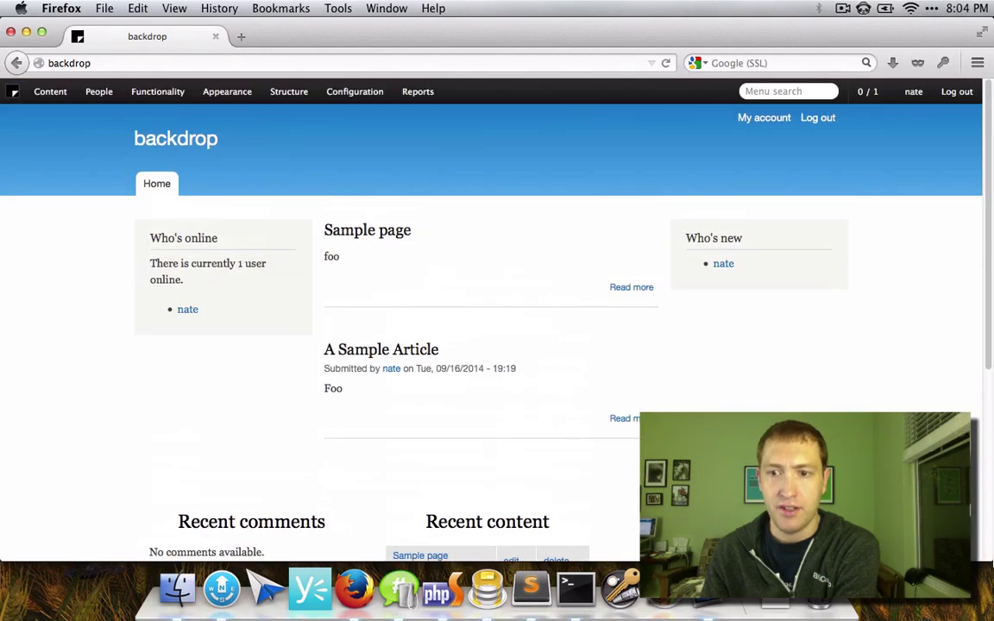
left_click_drag(987, 559, 563, 557)
scroll(488, 444, "down", 8)
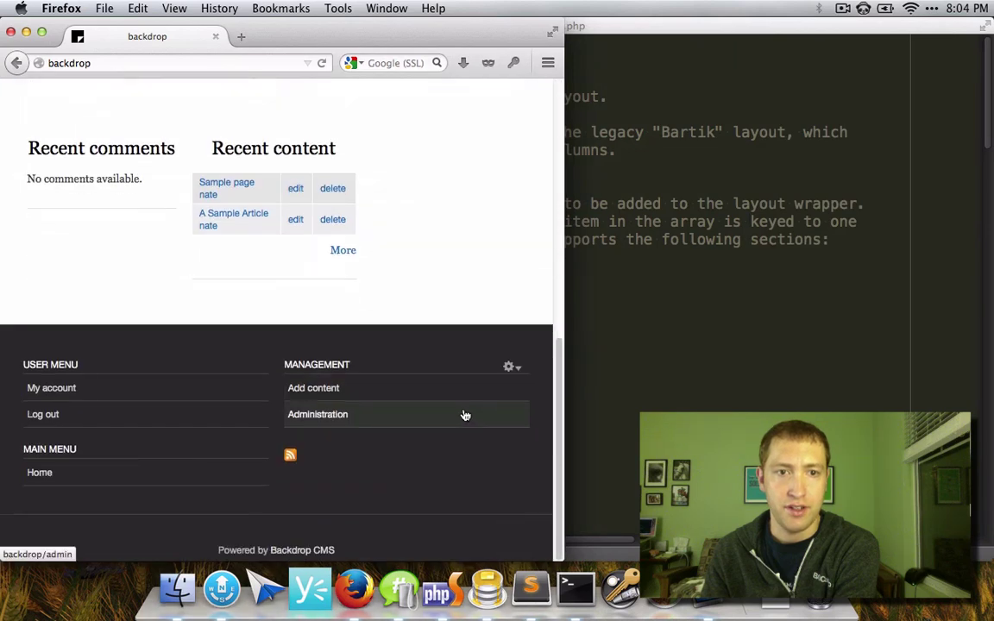
scroll(475, 421, "up", 6)
scroll(464, 416, "up", 3)
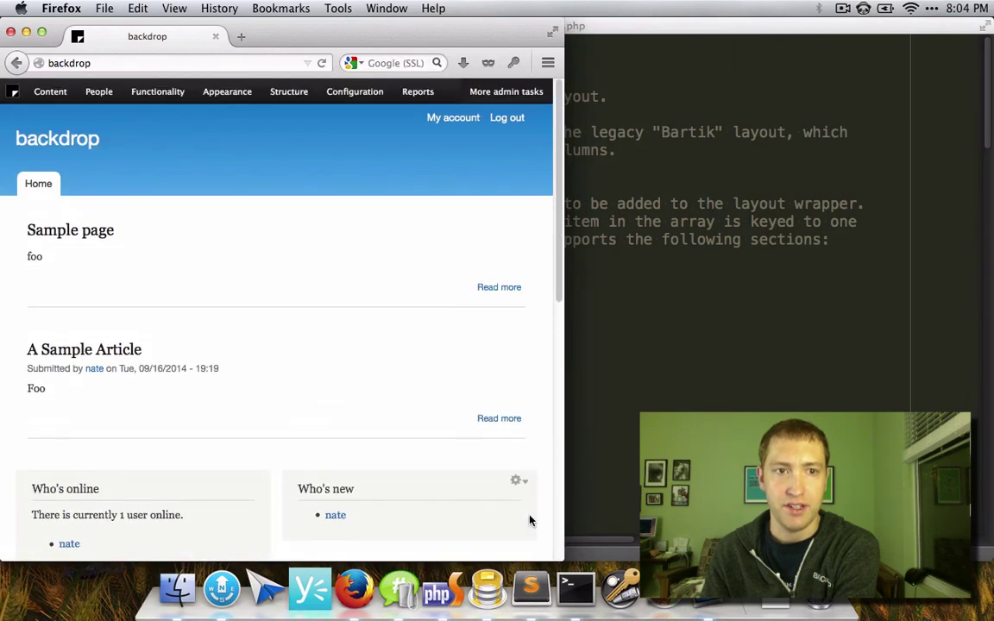
left_click_drag(563, 556, 981, 549)
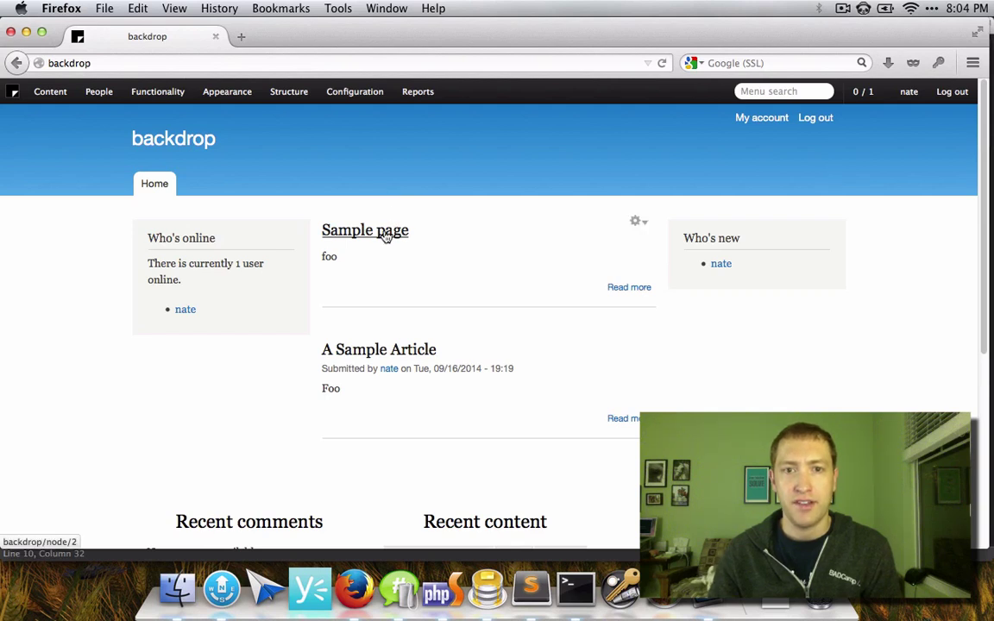
Compare the block arrangement of the A Sample Article page with the home page, finishing on the home page
left_click(378, 352)
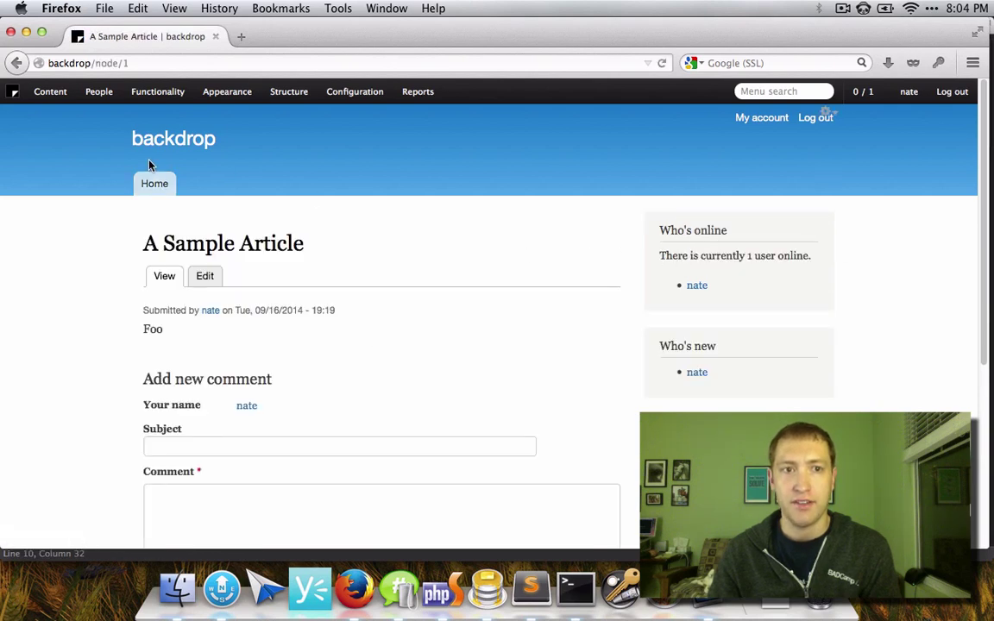
left_click(156, 185)
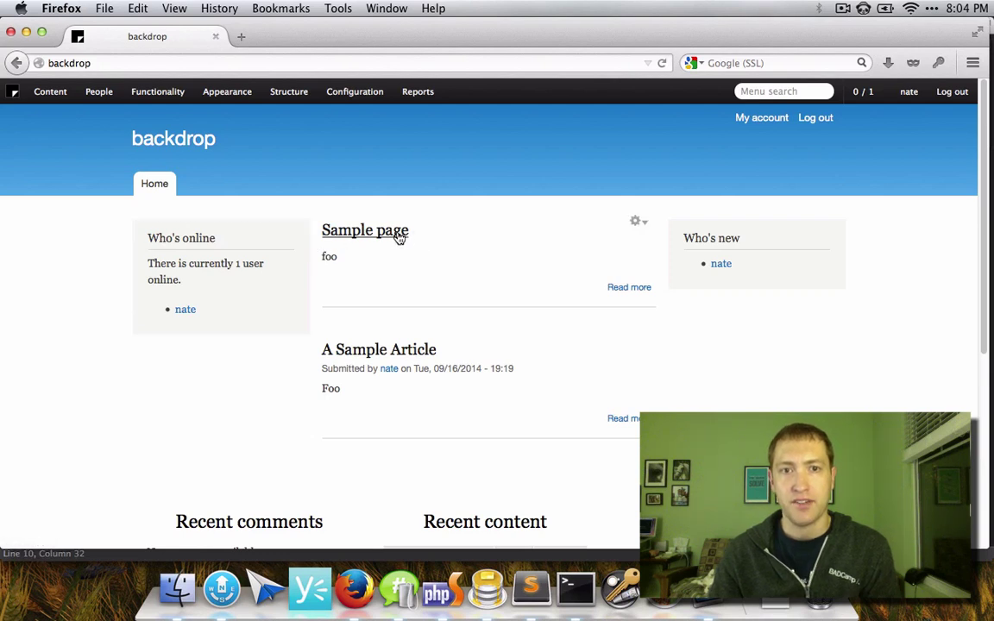
mouse_move(289, 231)
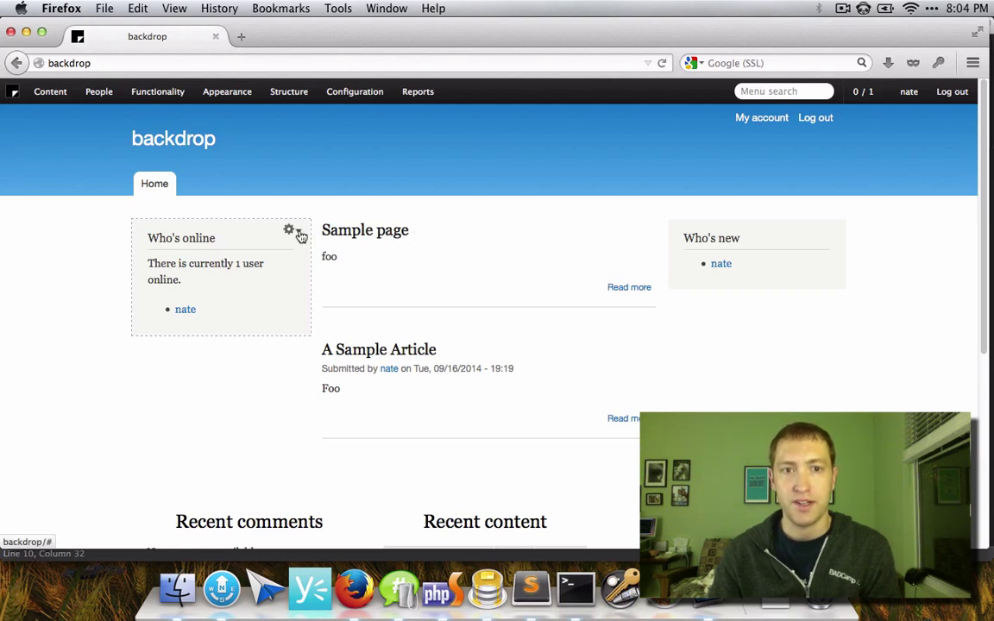
left_click(362, 353)
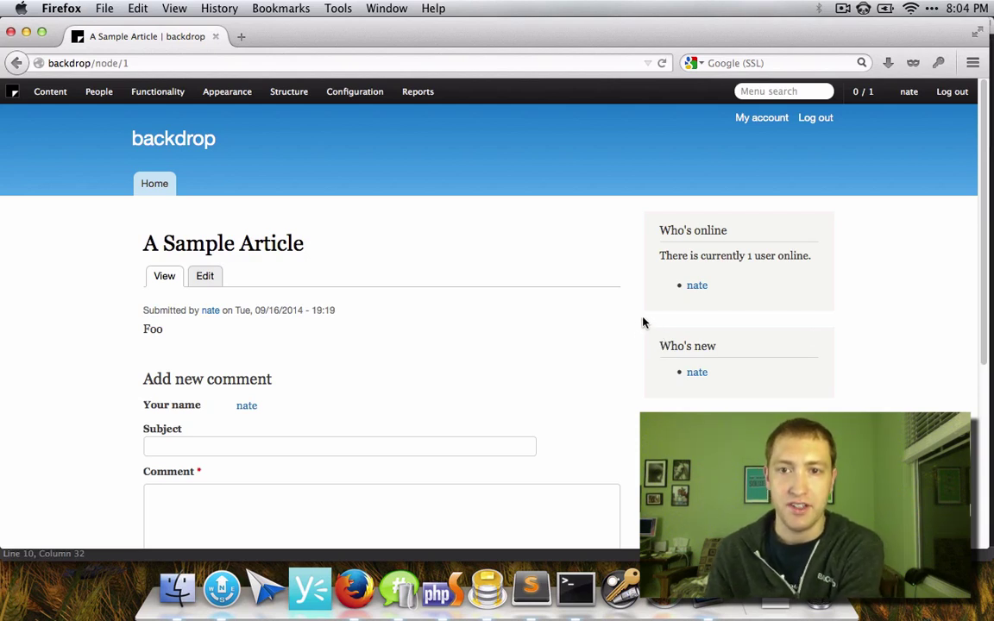
scroll(664, 285, "down", 1)
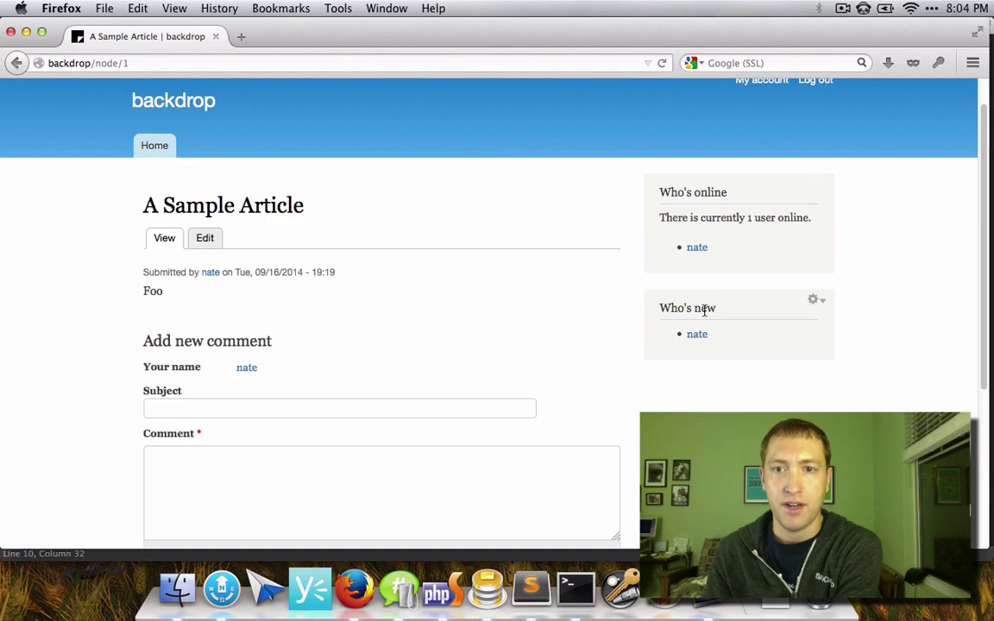
key("super+Left")
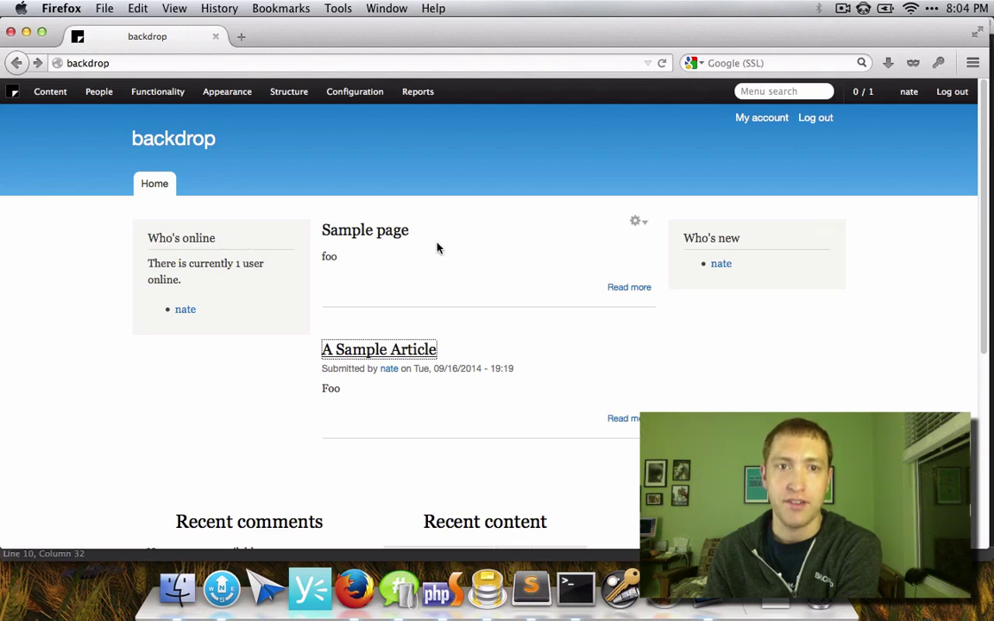
Review the layout template setting of the Default Administrative Layout, then return to the site's Layouts list
mouse_move(297, 100)
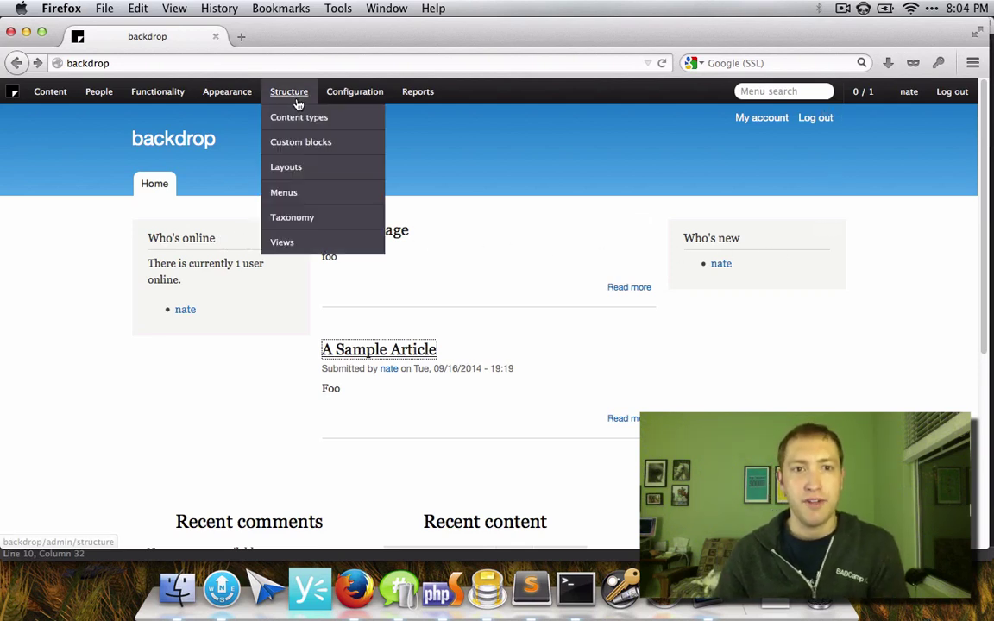
left_click(294, 169)
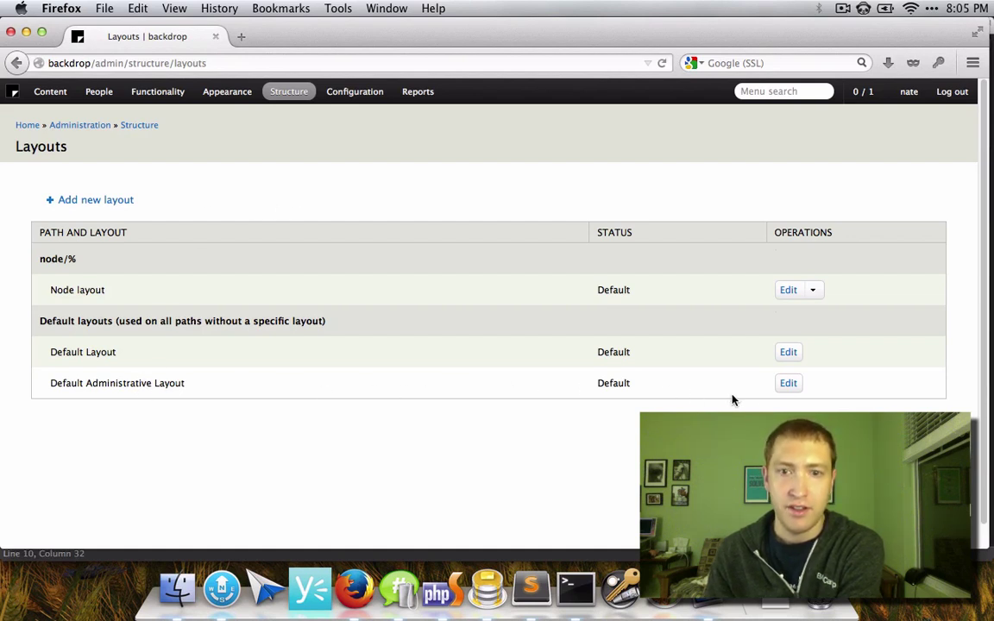
left_click(788, 385)
left_click(917, 151)
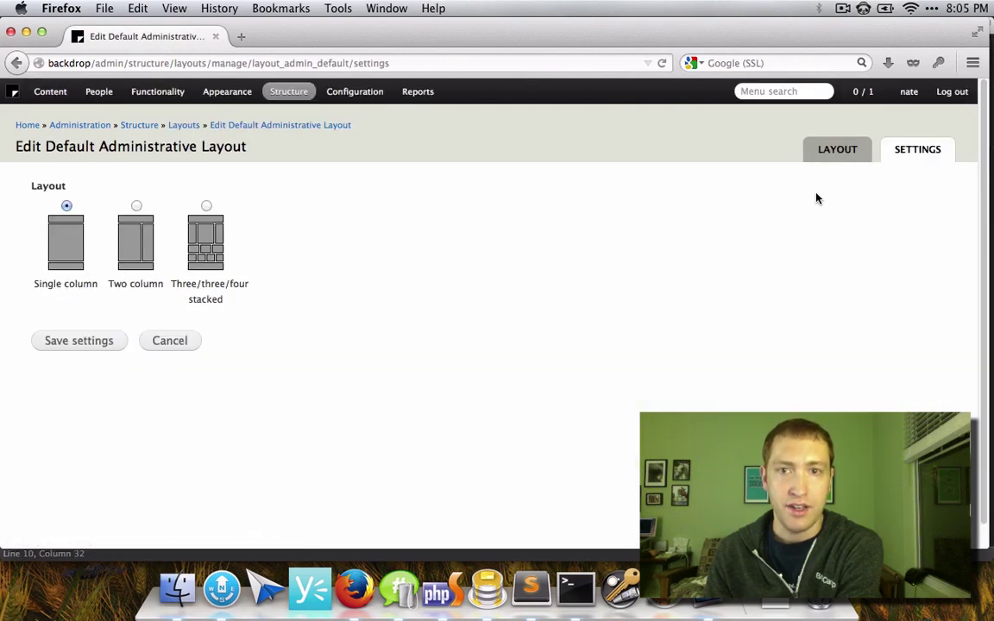
left_click(184, 125)
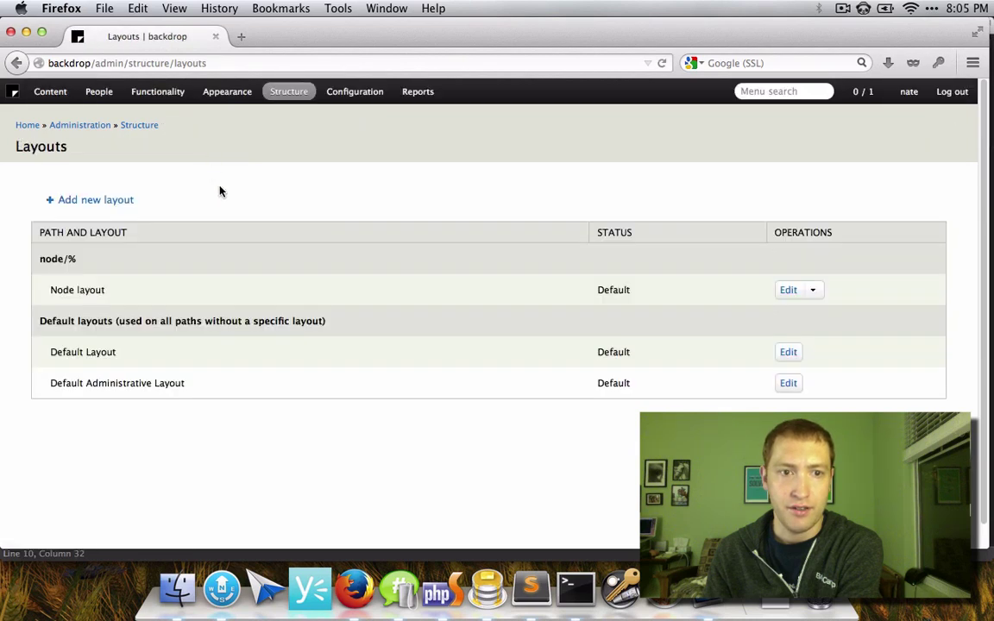
Open the Default Layout and examine its template setting and the blocks placed in its regions
left_click(788, 353)
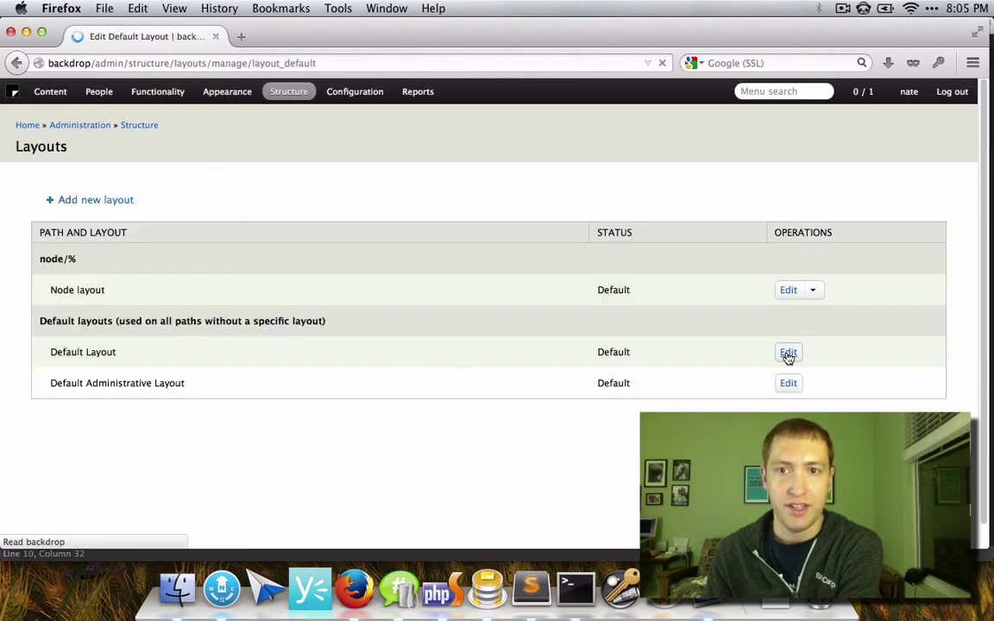
left_click(912, 154)
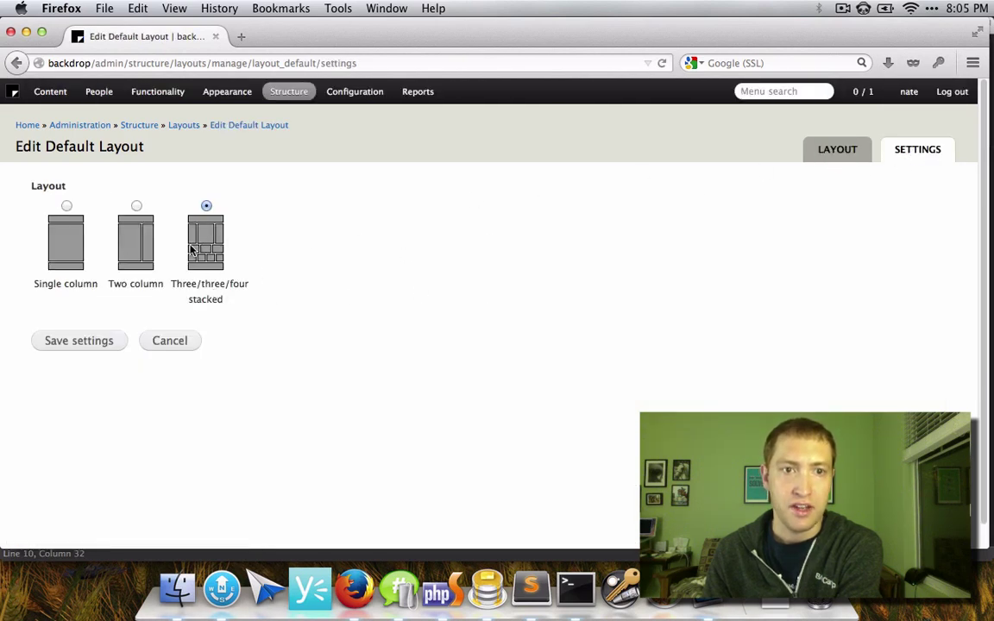
left_click(835, 154)
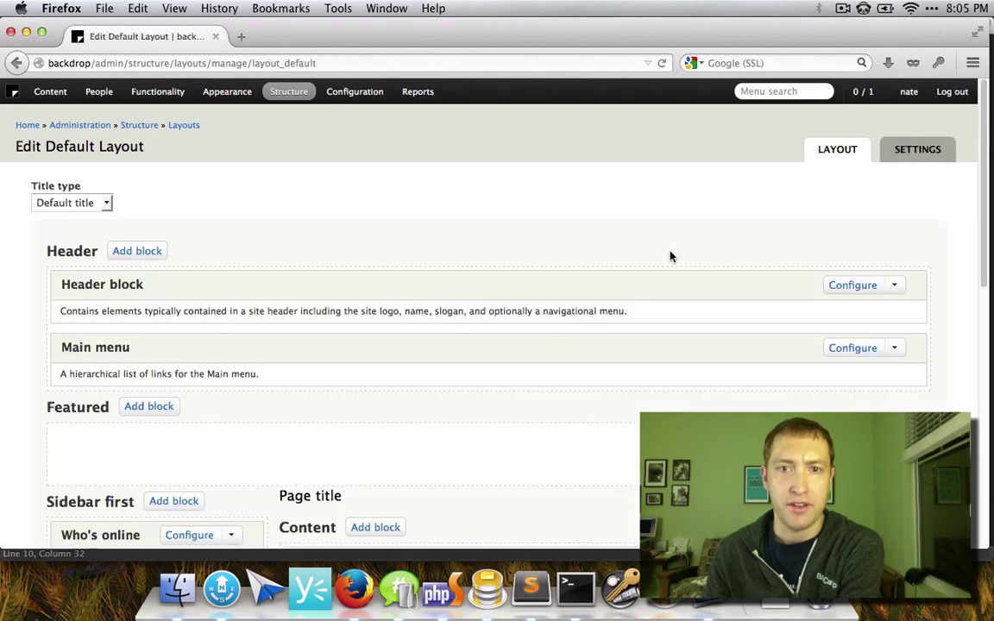
scroll(556, 312, "down", 5)
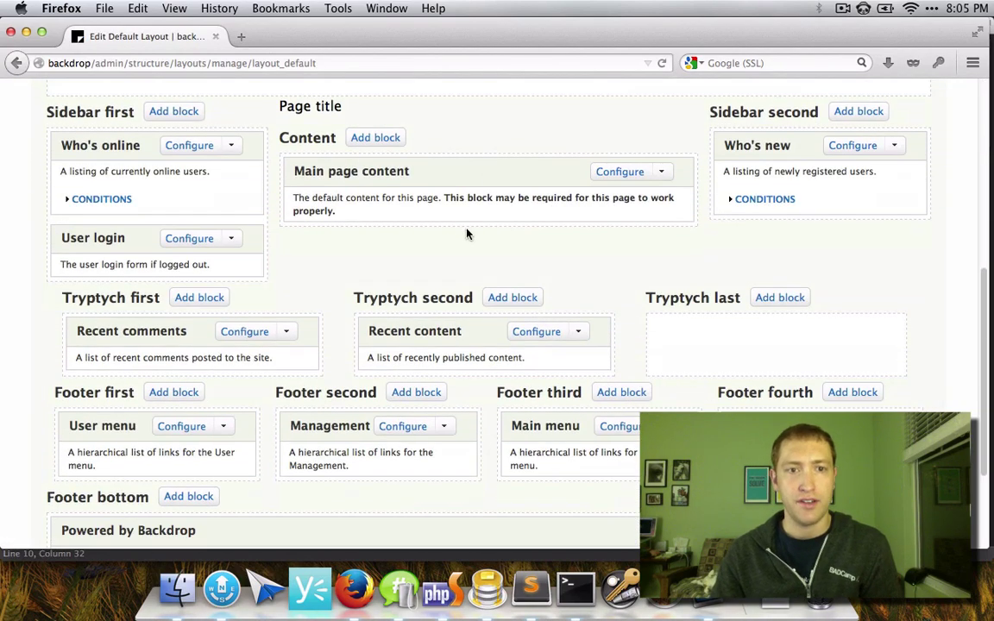
scroll(440, 256, "down", 1)
scroll(440, 257, "up", 1)
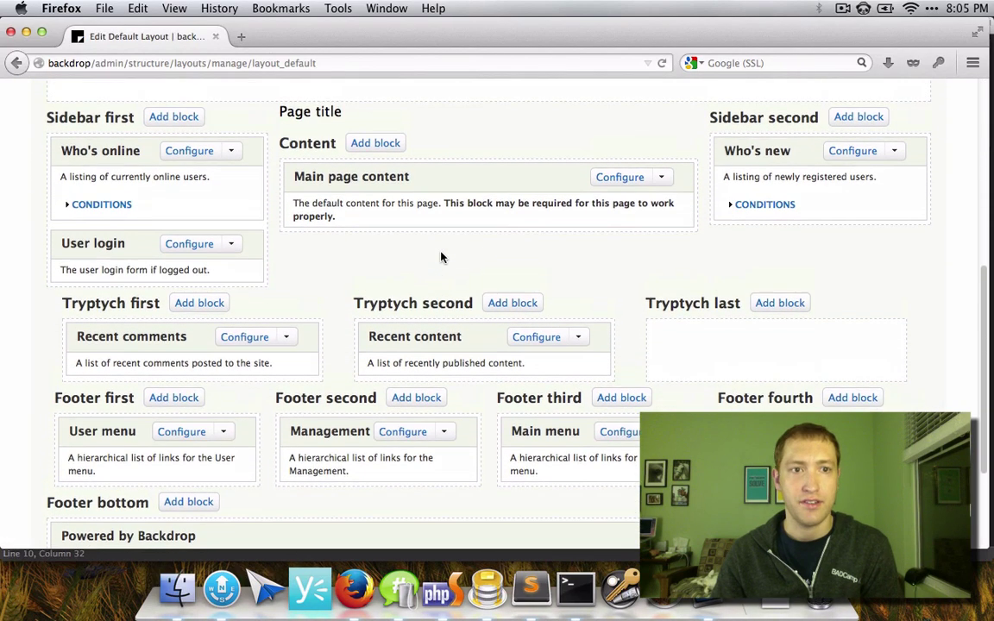
Move the User login block below Who's new and the Recent content block below Who's online, and save the Default Layout
scroll(315, 264, "up", 4)
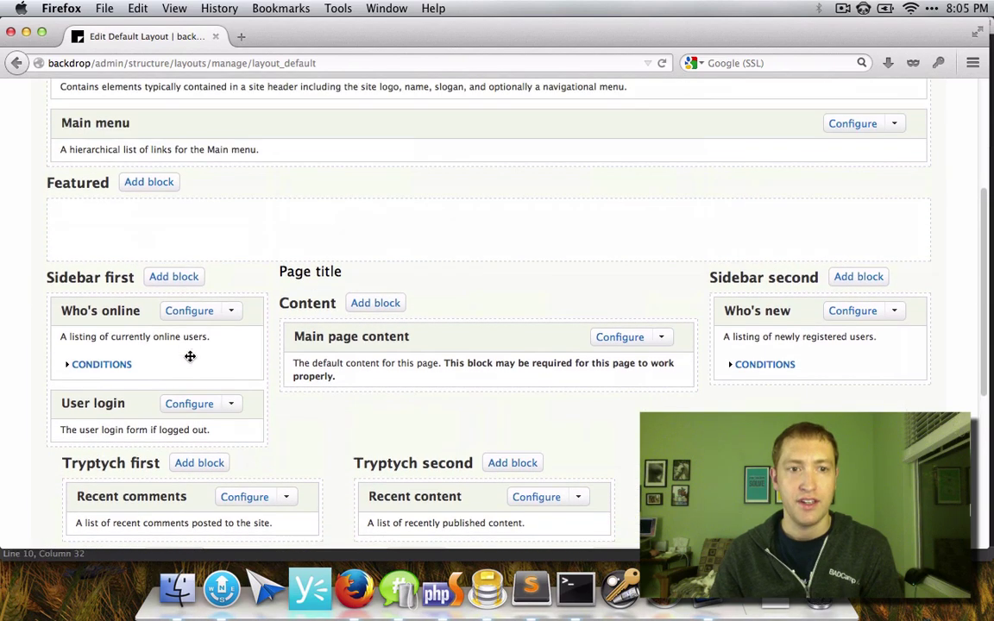
left_click_drag(108, 407, 781, 402)
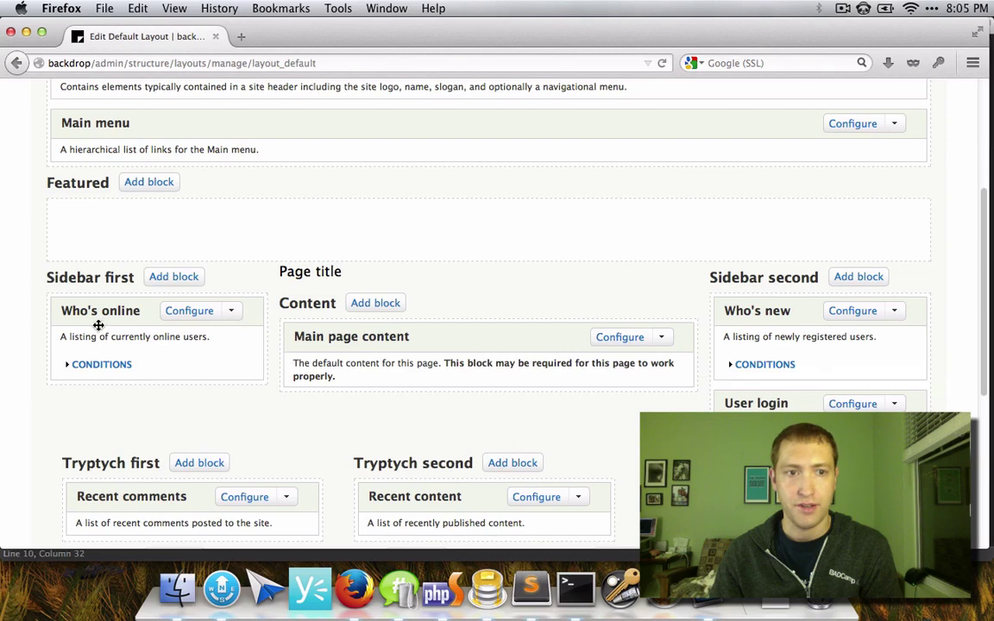
scroll(366, 336, "down", 2)
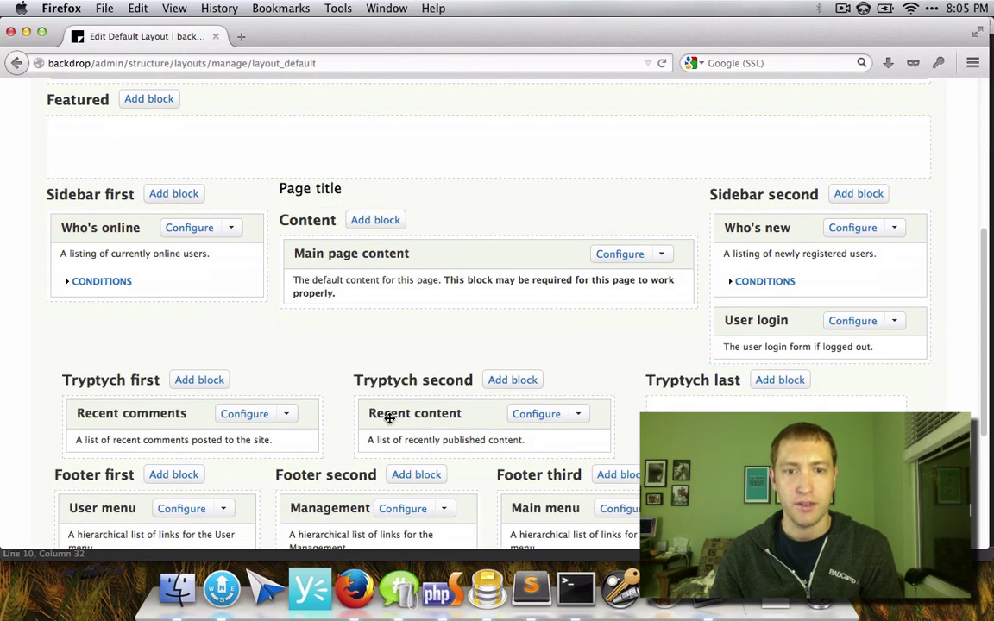
left_click_drag(389, 418, 109, 332)
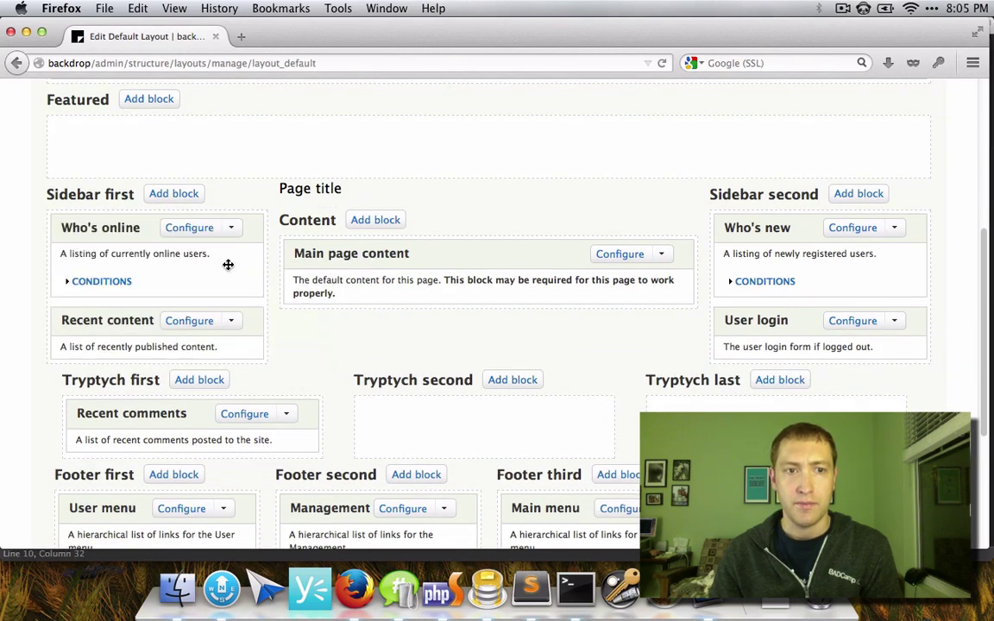
scroll(228, 265, "down", 6)
left_click(82, 464)
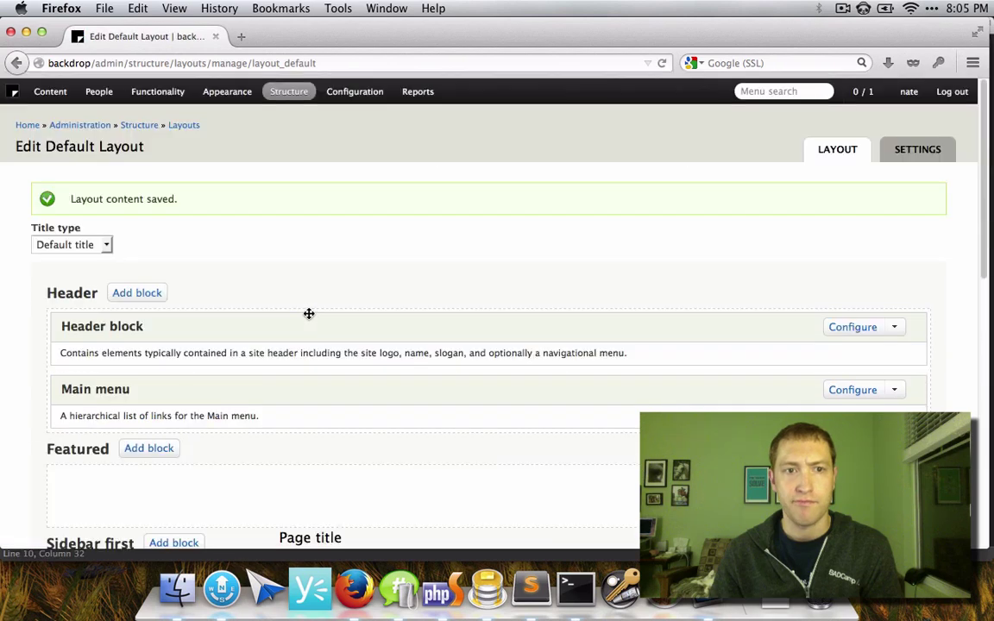
Open the site's home page and check the rearranged blocks down the page
left_click(29, 126)
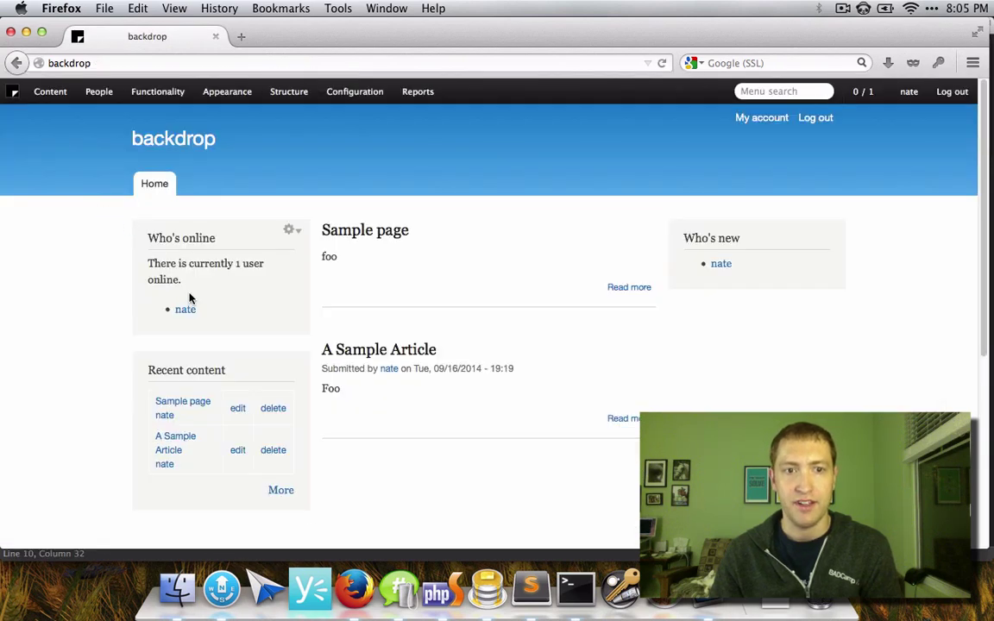
scroll(169, 296, "down", 5)
scroll(178, 295, "up", 5)
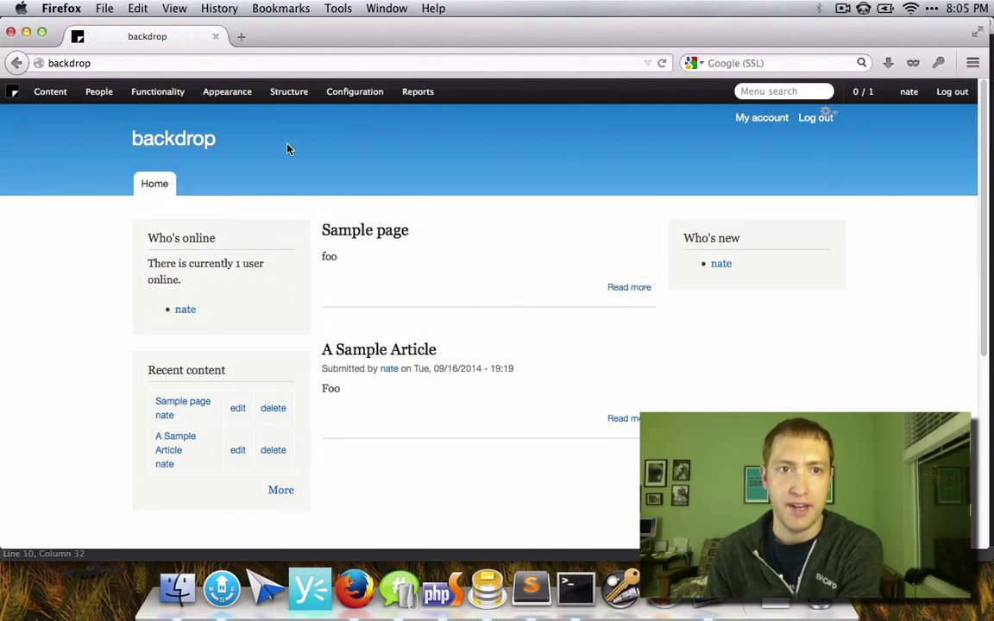
Open the Layouts list and highlight the Default Layout and Default Administrative Layout names in turn, clearing the selection
mouse_move(284, 93)
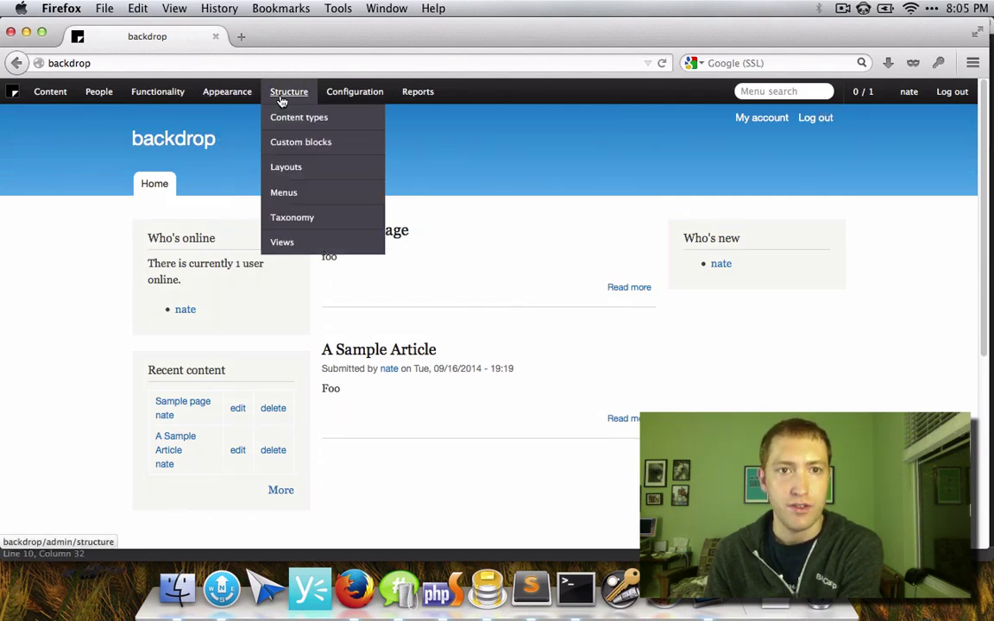
left_click(293, 169)
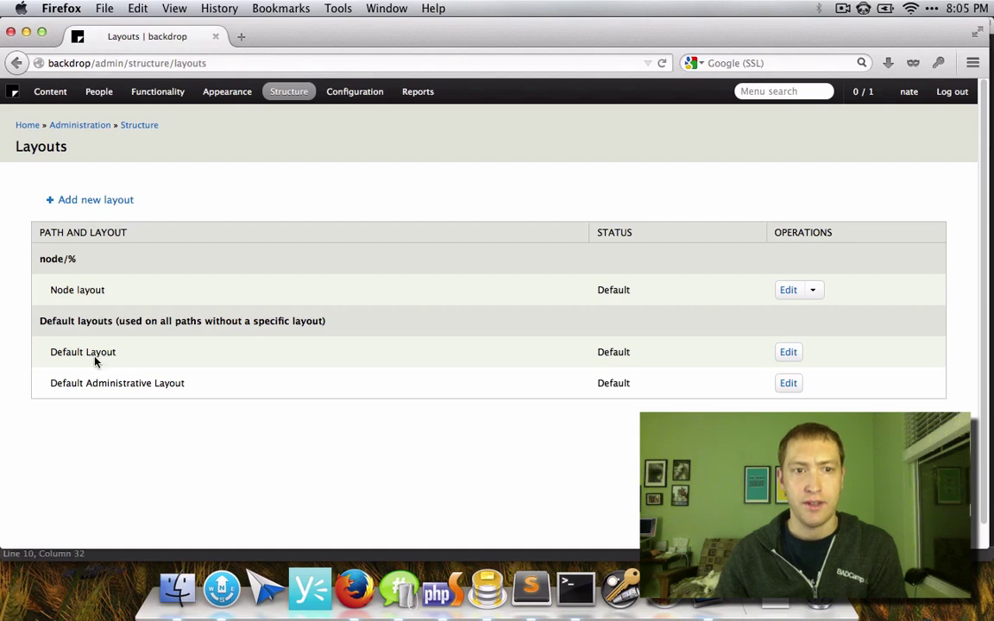
left_click_drag(51, 354, 95, 356)
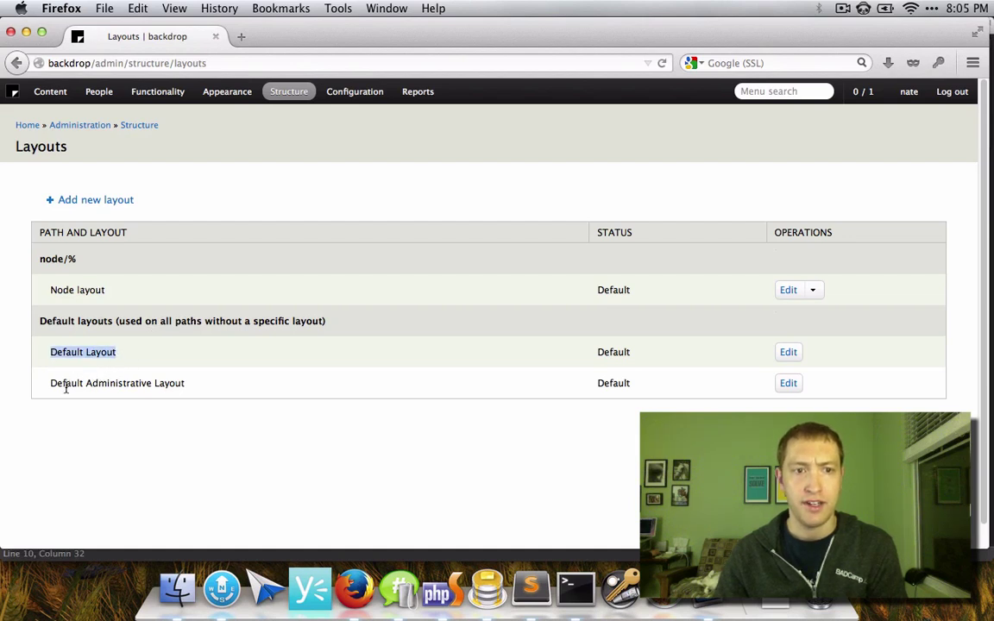
left_click_drag(48, 388, 193, 387)
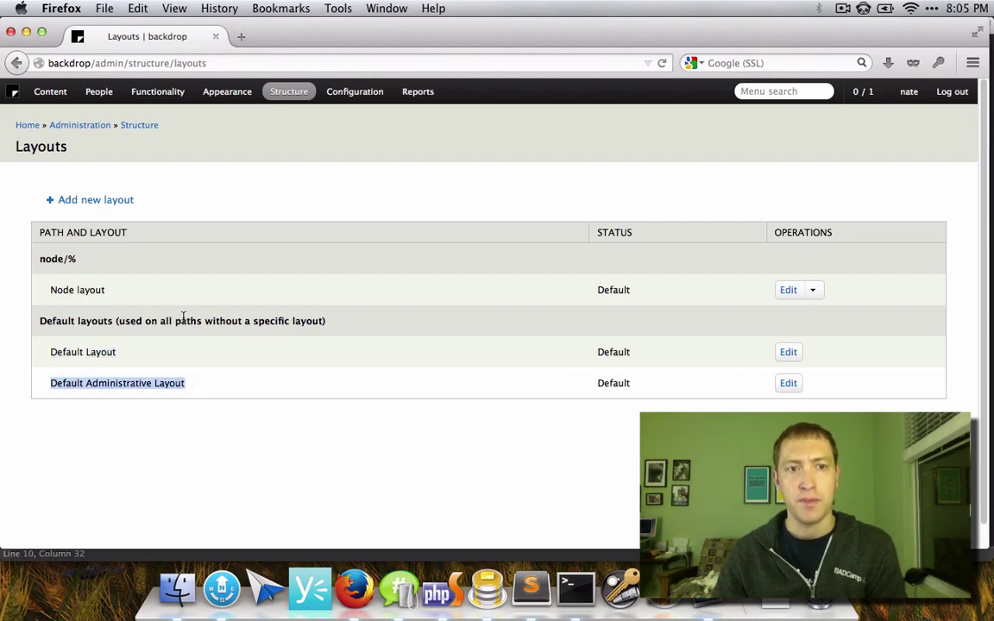
left_click(164, 286)
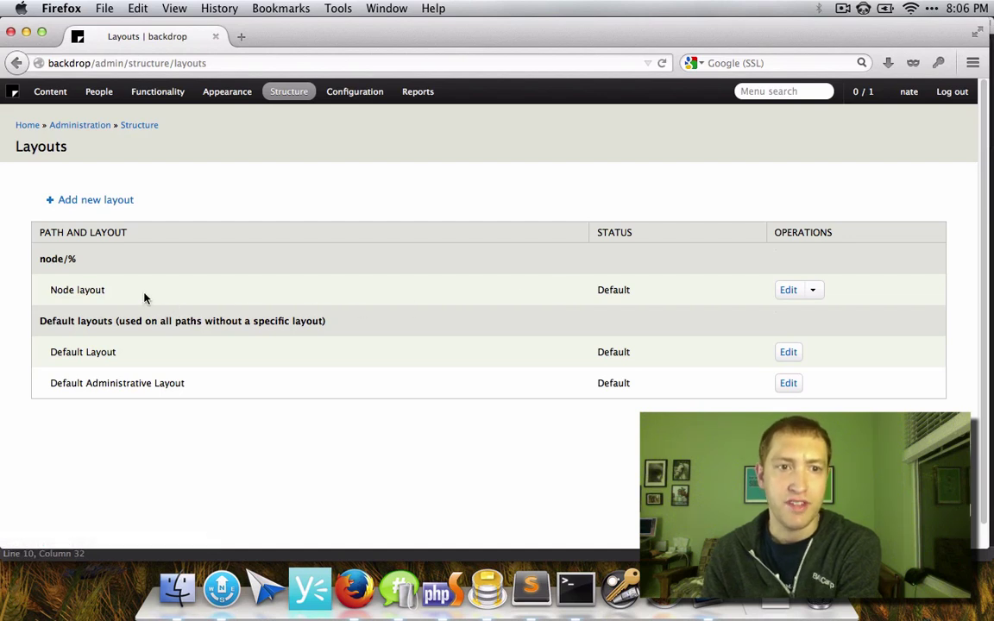
Open the Node layout for editing and examine the blocks placed in its header, content, sidebar and footer regions
left_click(789, 290)
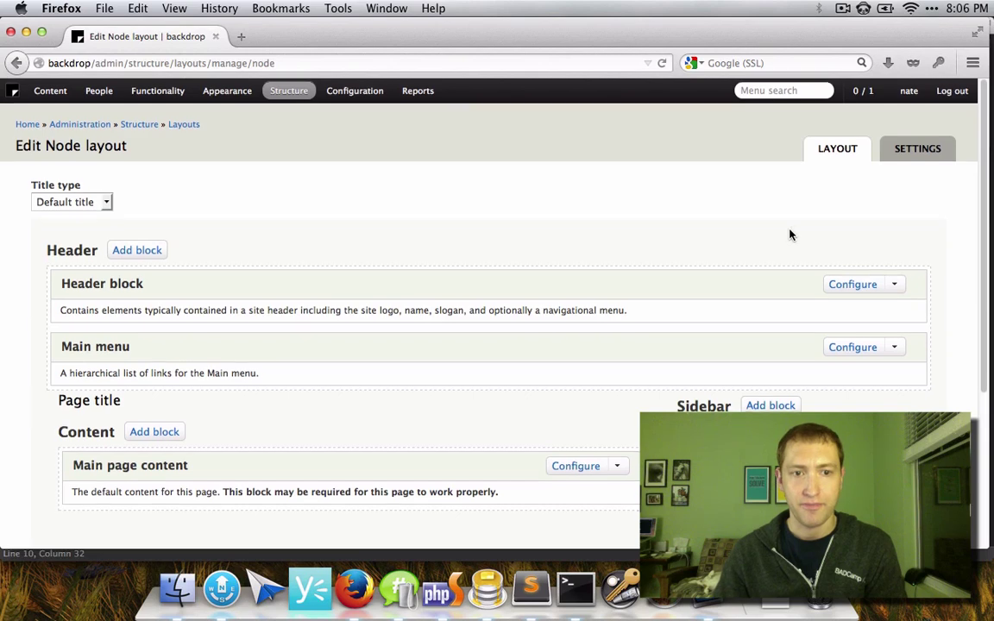
scroll(710, 297, "down", 1)
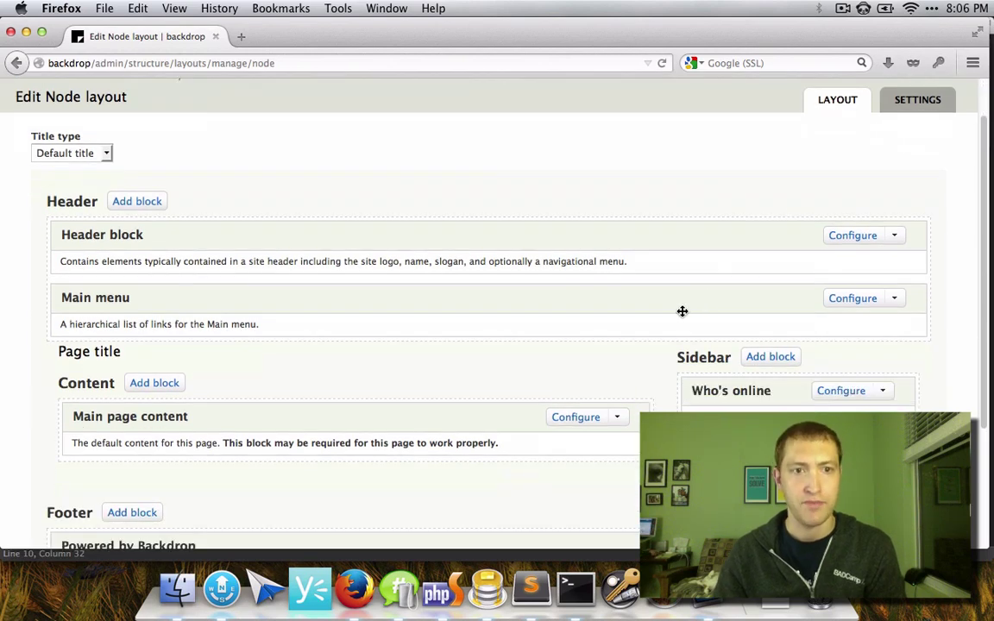
scroll(681, 311, "down", 2)
scroll(659, 302, "down", 2)
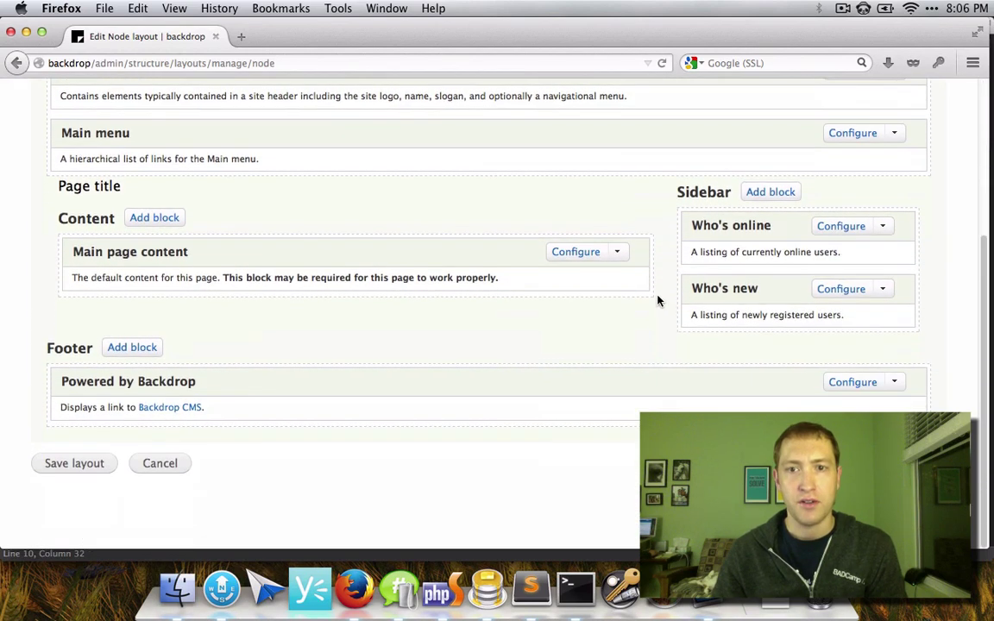
scroll(656, 299, "up", 2)
scroll(656, 299, "up", 1)
scroll(656, 299, "down", 3)
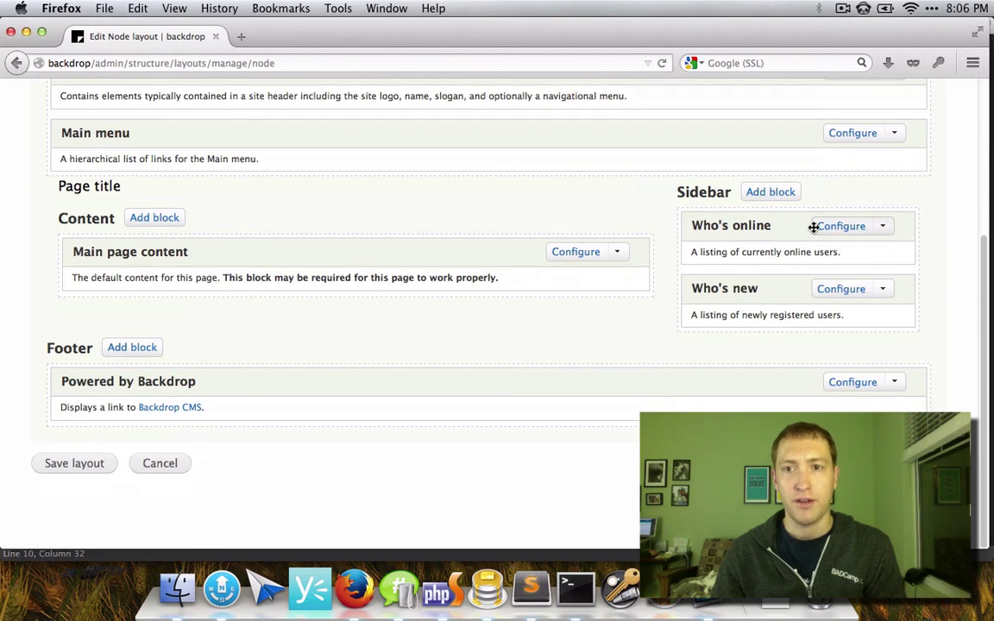
Restrict the Who's online sidebar block to Article content with a Node: Type condition, and save the Node layout
left_click(835, 227)
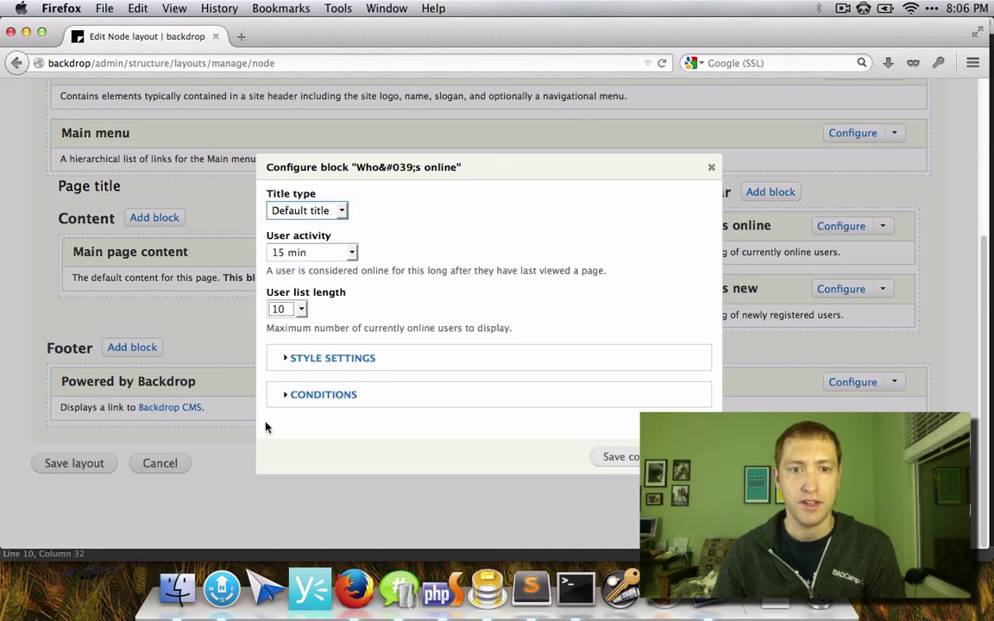
left_click(326, 396)
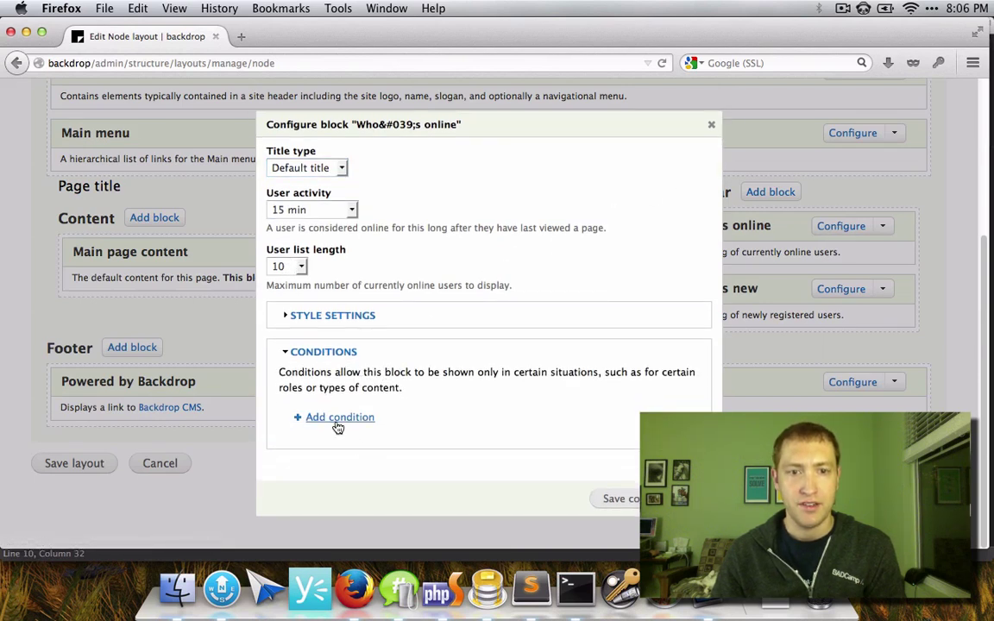
left_click(338, 421)
left_click(349, 326)
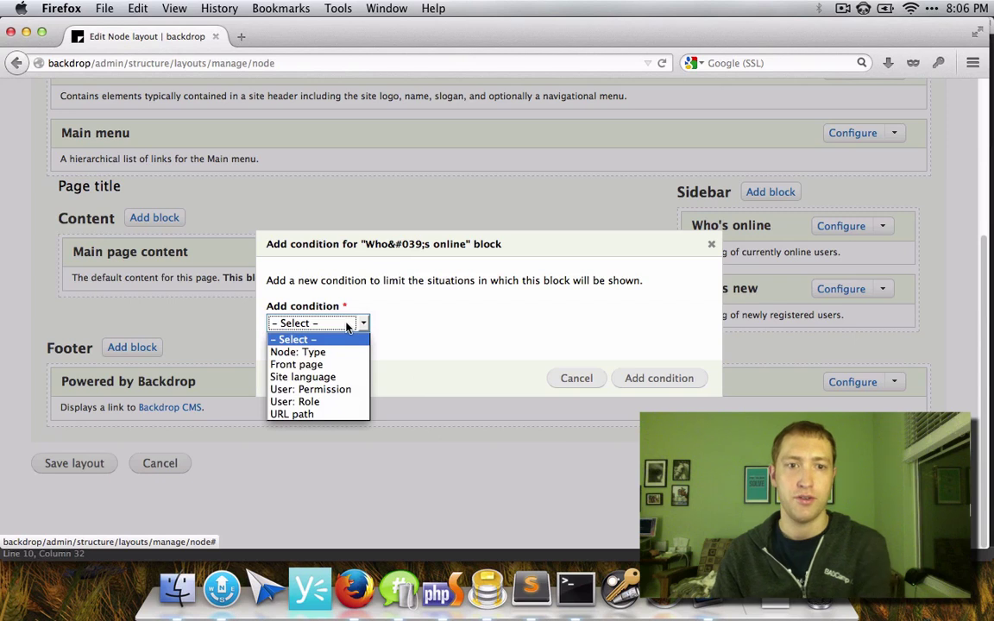
left_click(340, 353)
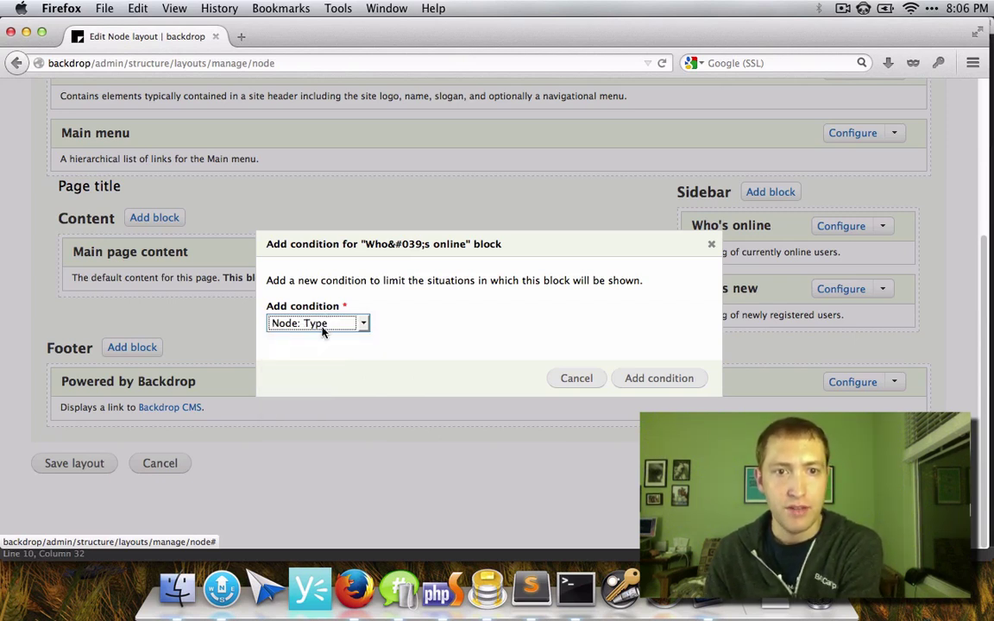
left_click(329, 324)
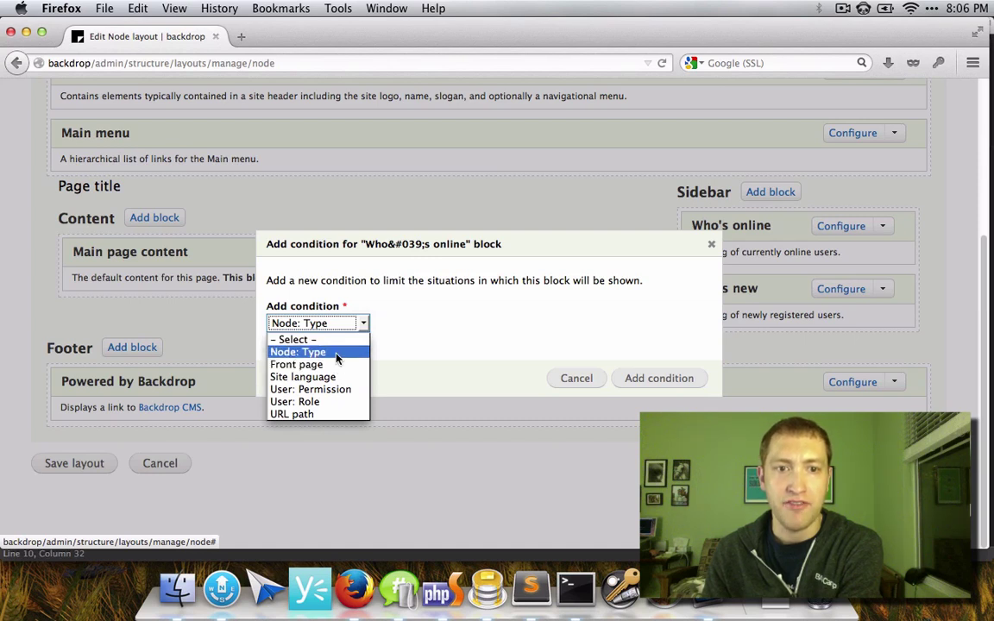
left_click(336, 358)
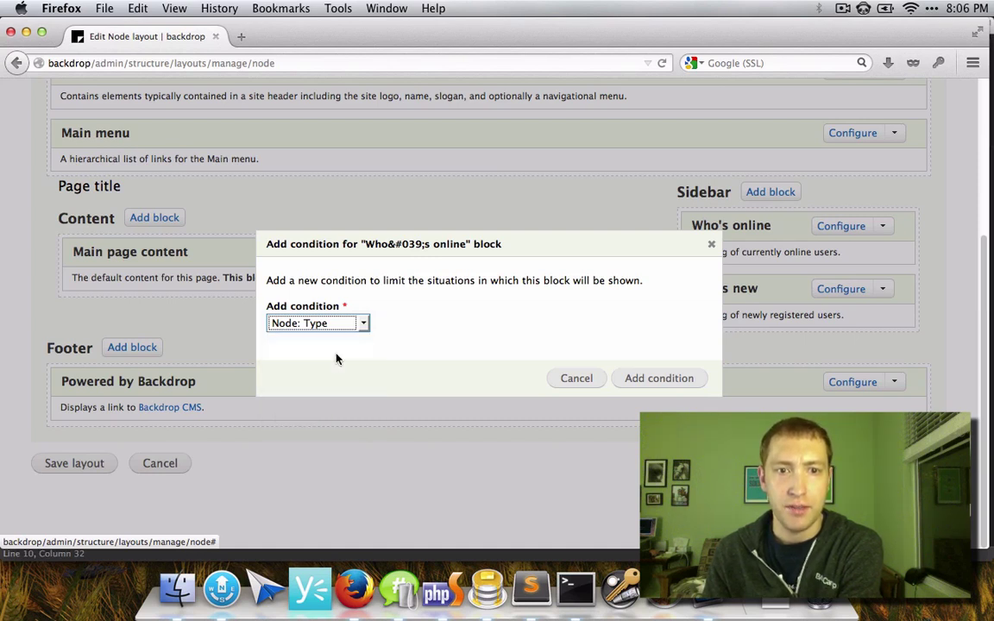
left_click(666, 379)
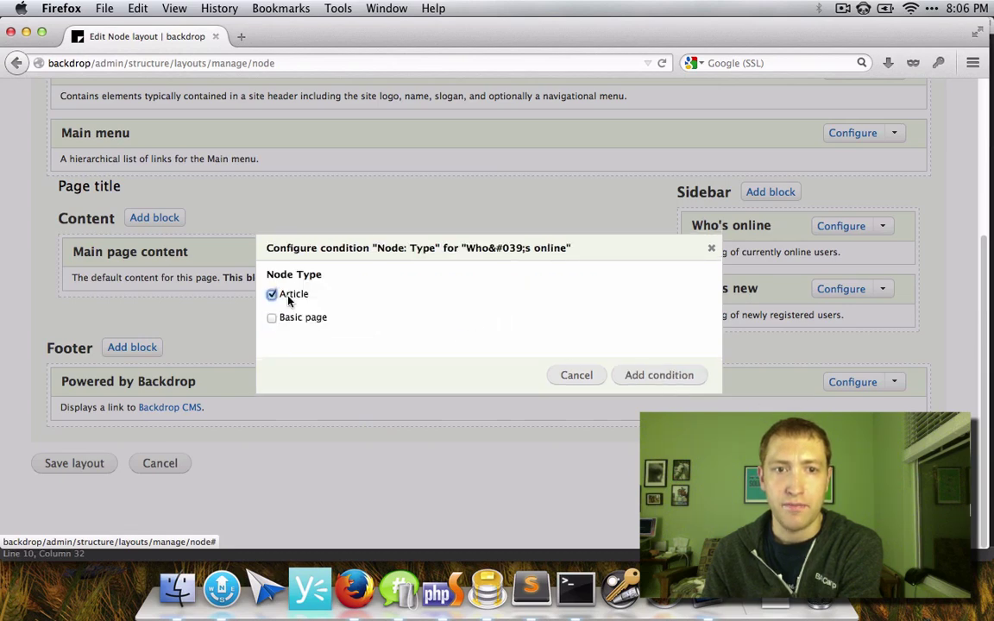
left_click(656, 373)
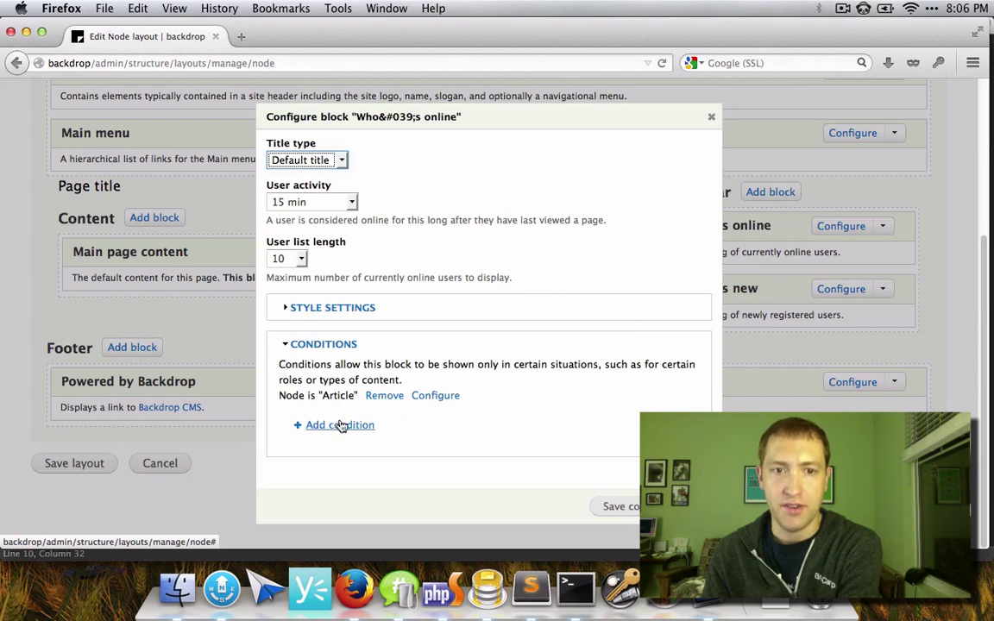
left_click(636, 506)
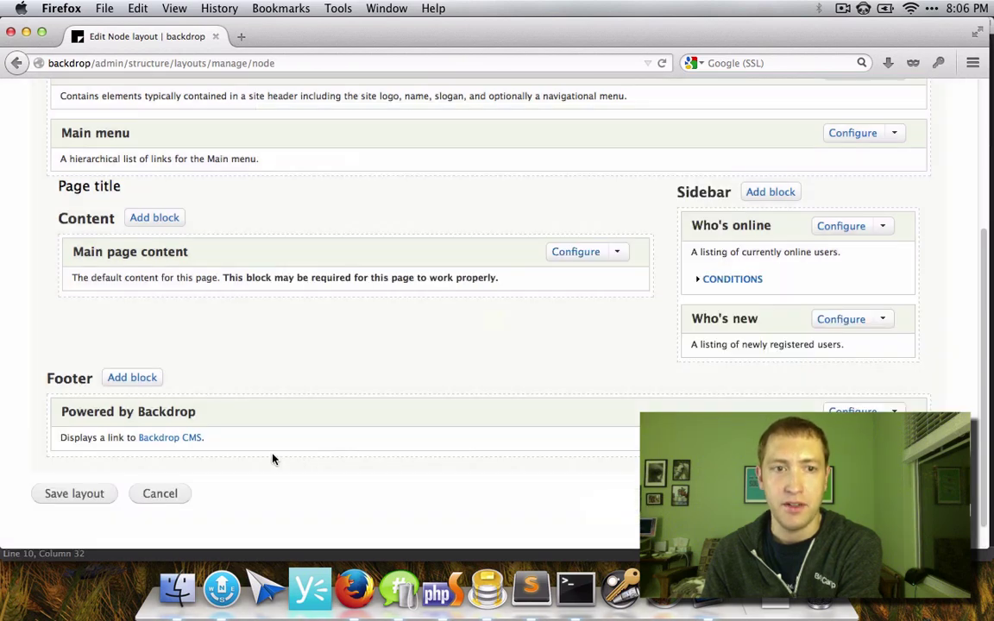
left_click(87, 494)
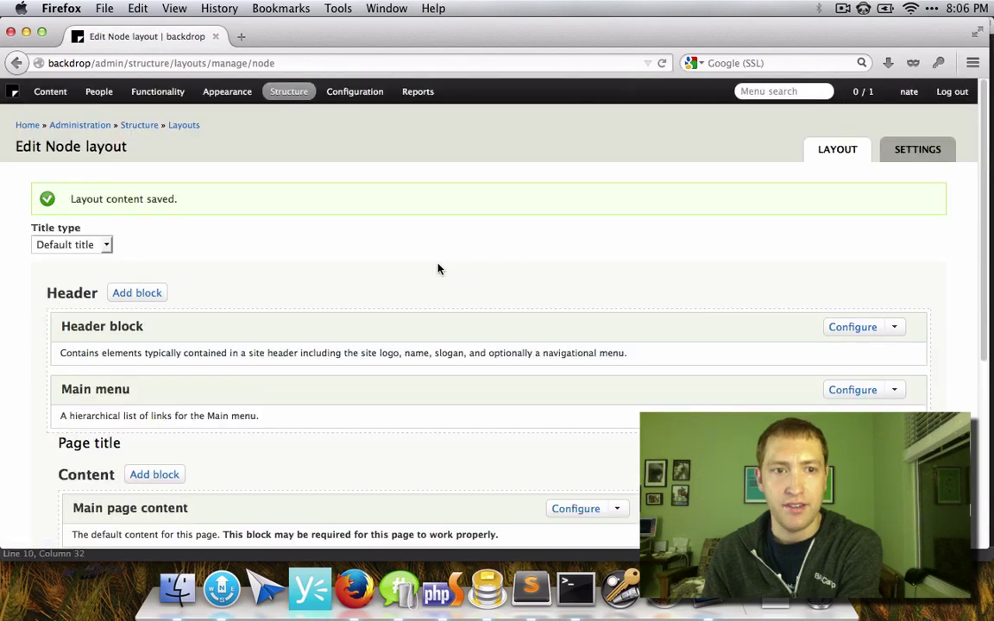
Open the Default Layout and inspect the condition types available for the Who's new block, without adding a condition
left_click(185, 126)
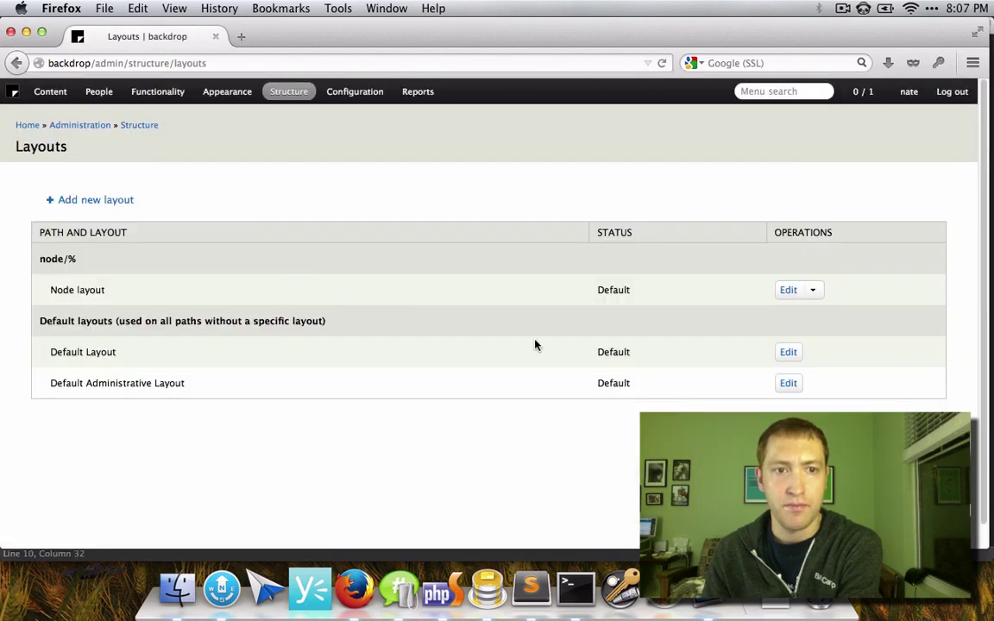
left_click(788, 352)
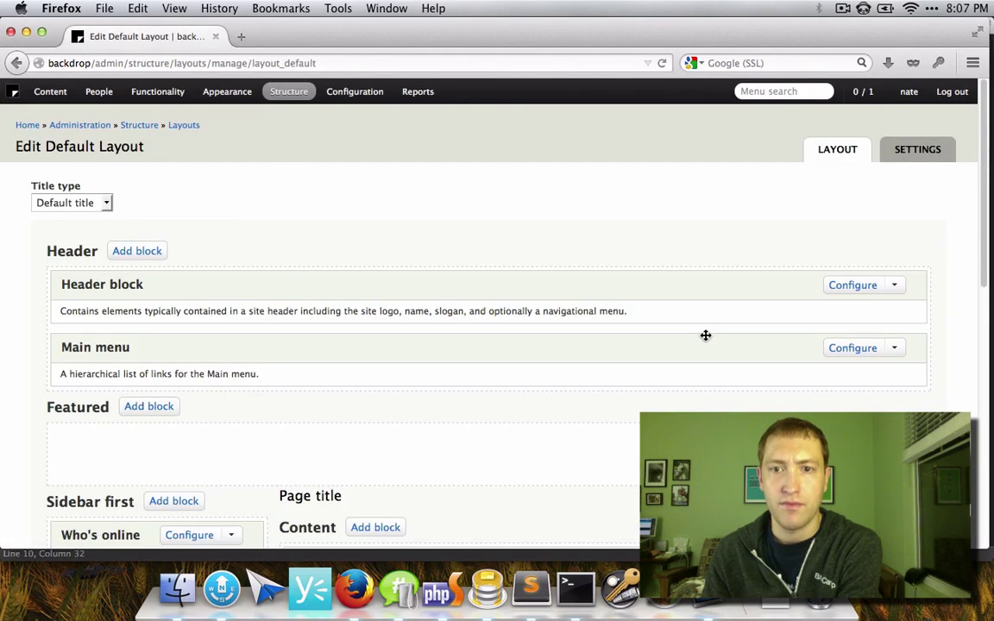
scroll(706, 337, "down", 5)
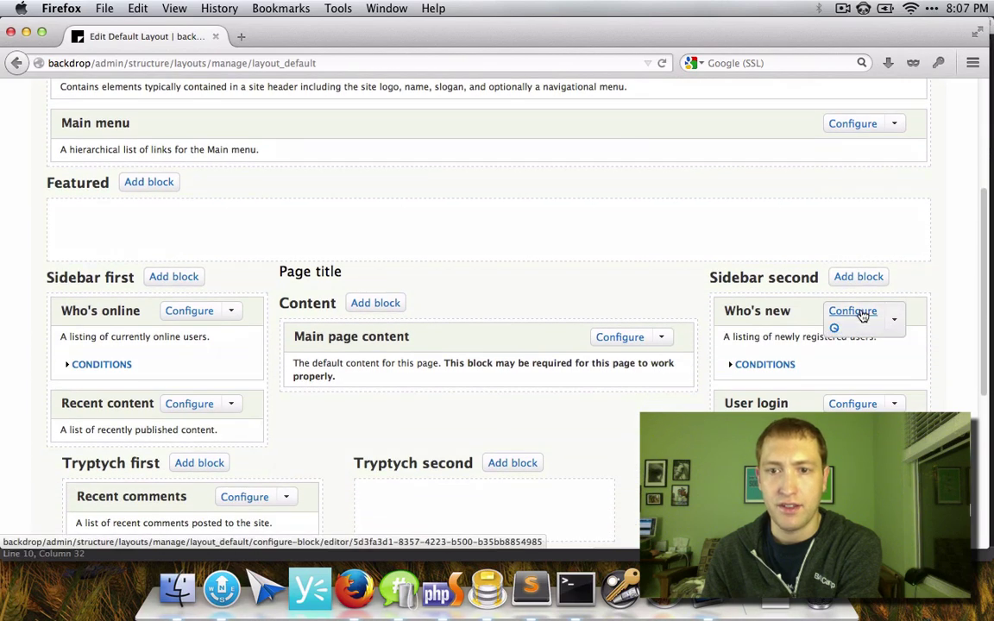
left_click(850, 312)
left_click(318, 358)
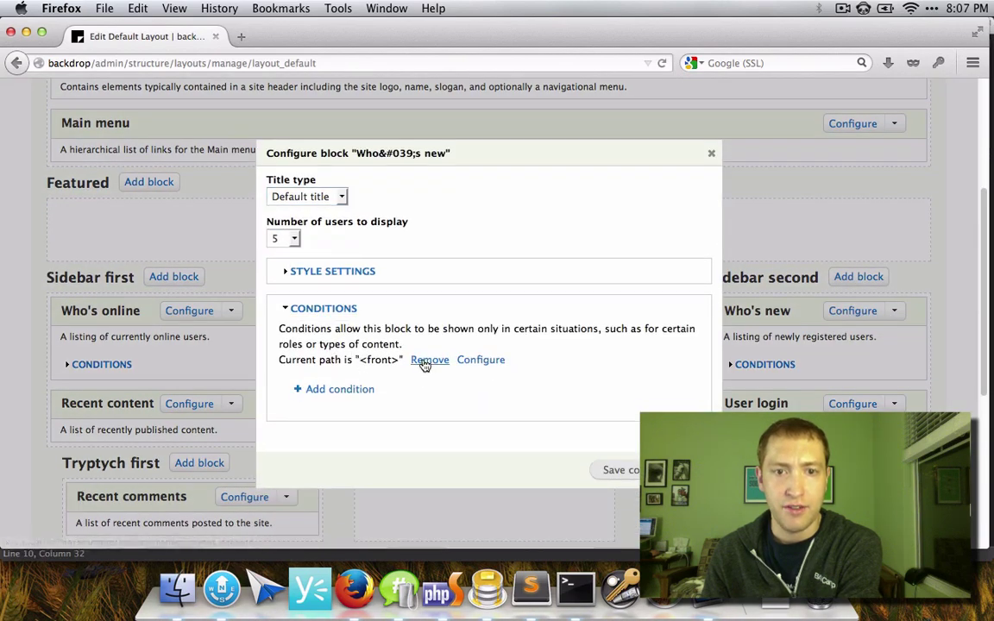
left_click(354, 395)
left_click(336, 324)
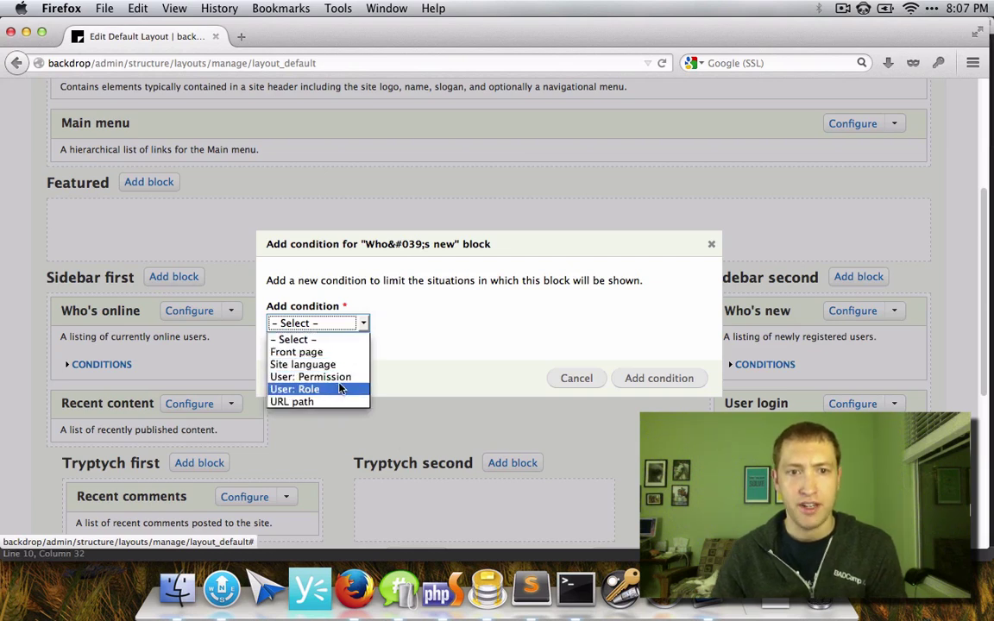
left_click(572, 381)
left_click(573, 379)
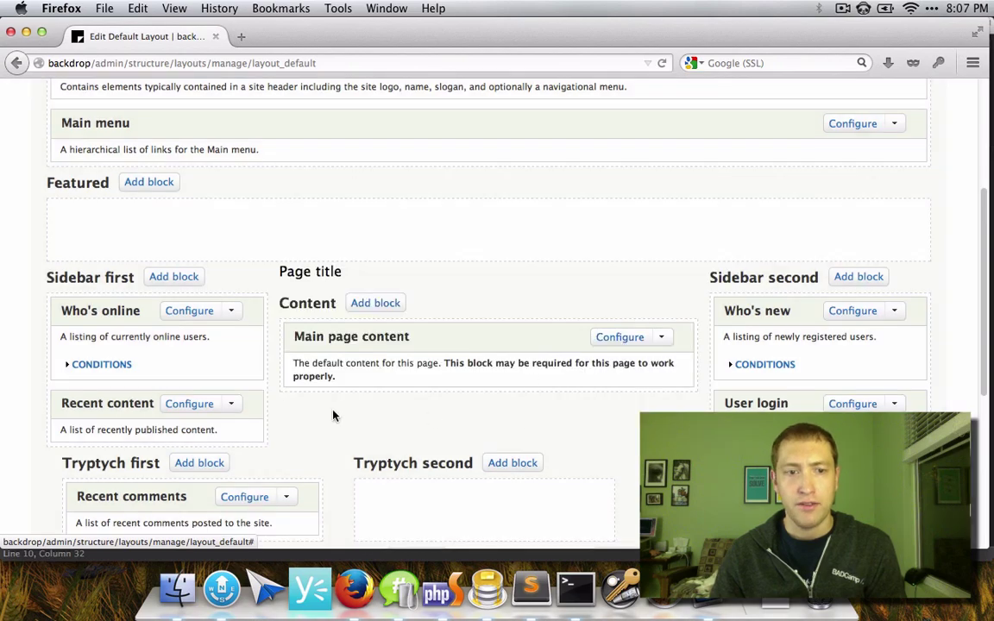
Save the Default Layout
scroll(337, 379, "down", 5)
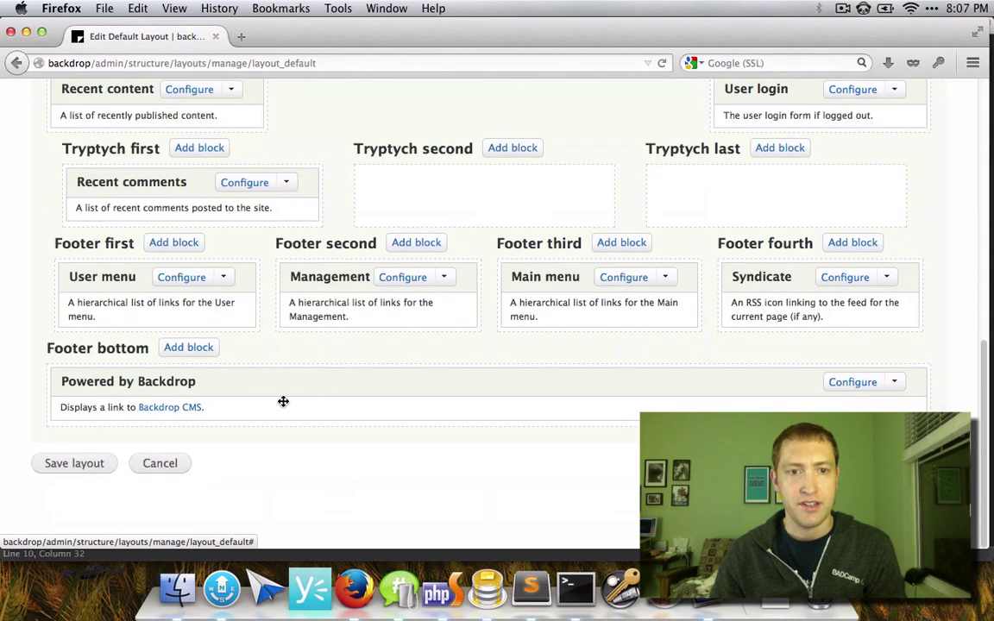
left_click(74, 464)
scroll(381, 322, "down", 1)
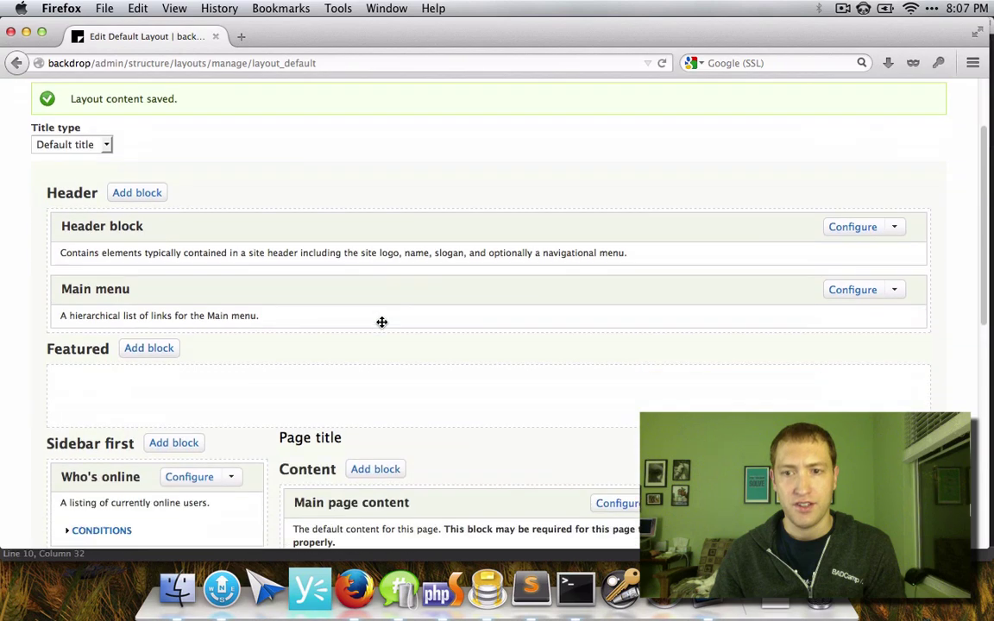
scroll(382, 322, "up", 3)
Open the Node layout, browse the blocks available for its Content region without adding one, and review its regions
left_click(183, 127)
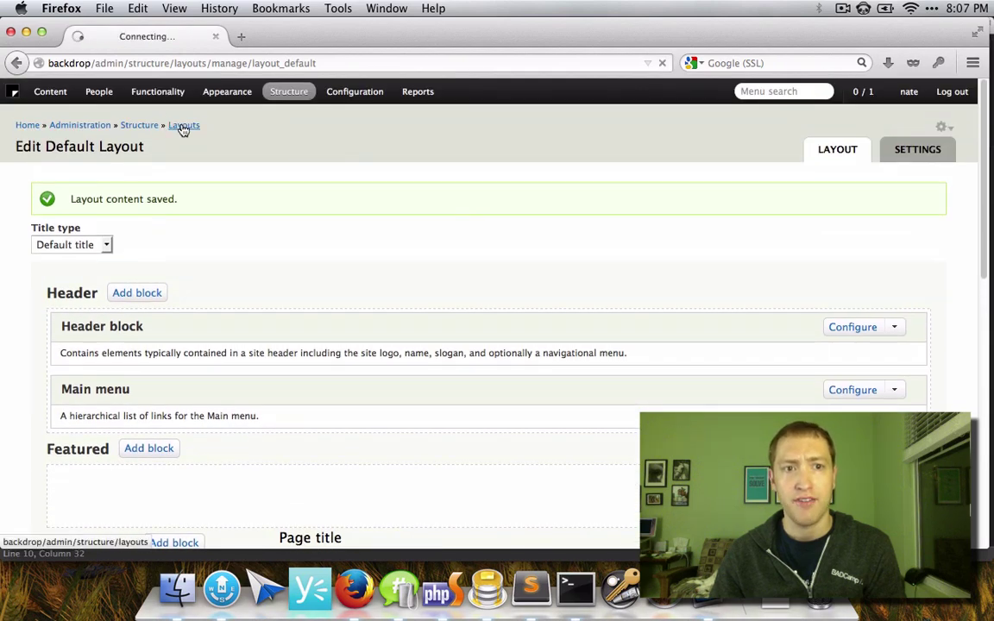
left_click(789, 290)
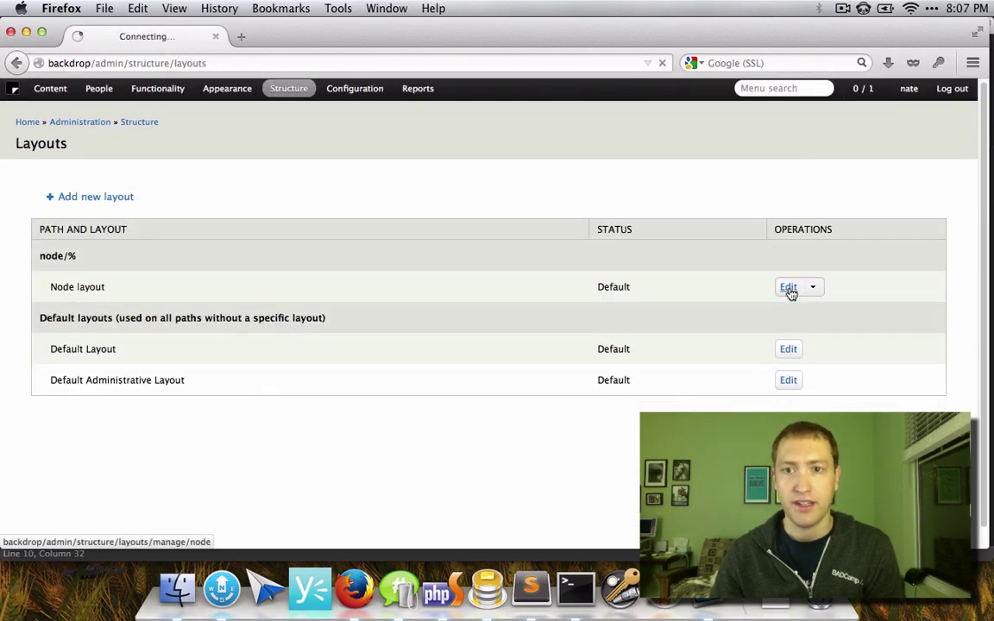
scroll(451, 362, "down", 5)
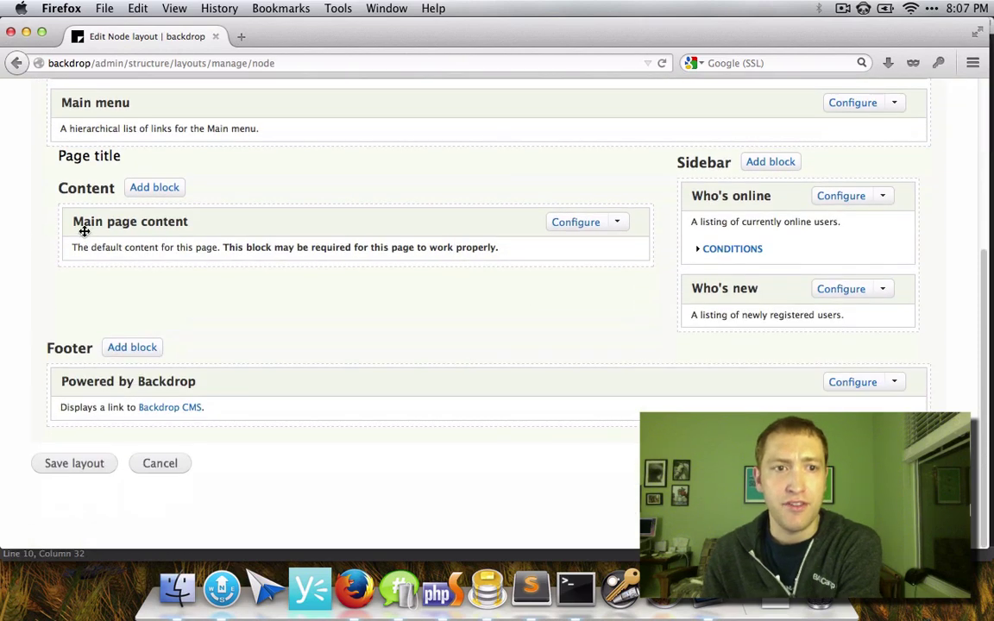
left_click(149, 192)
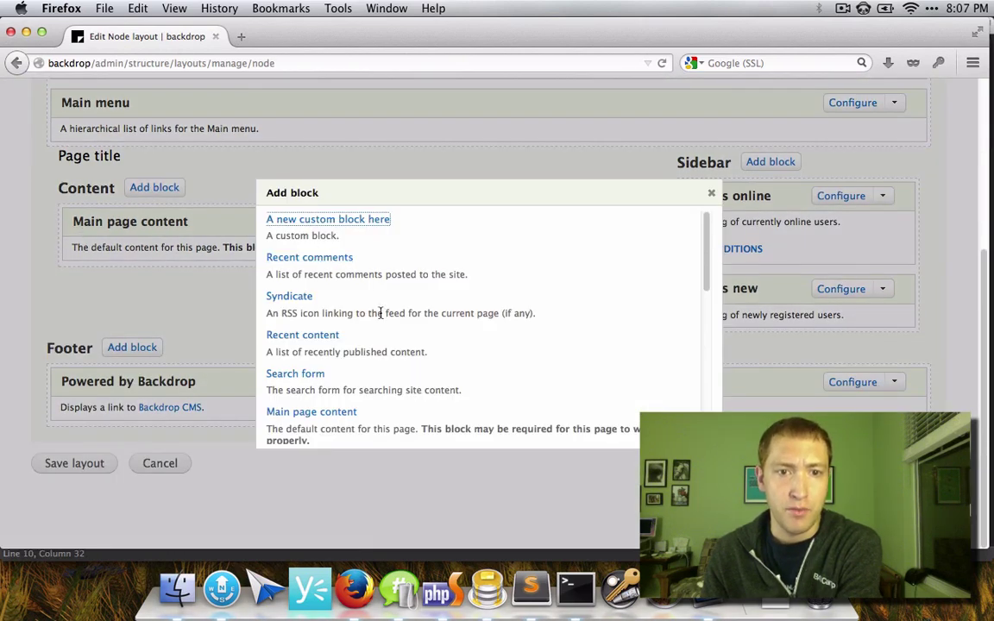
scroll(381, 314, "down", 10)
scroll(392, 366, "up", 6)
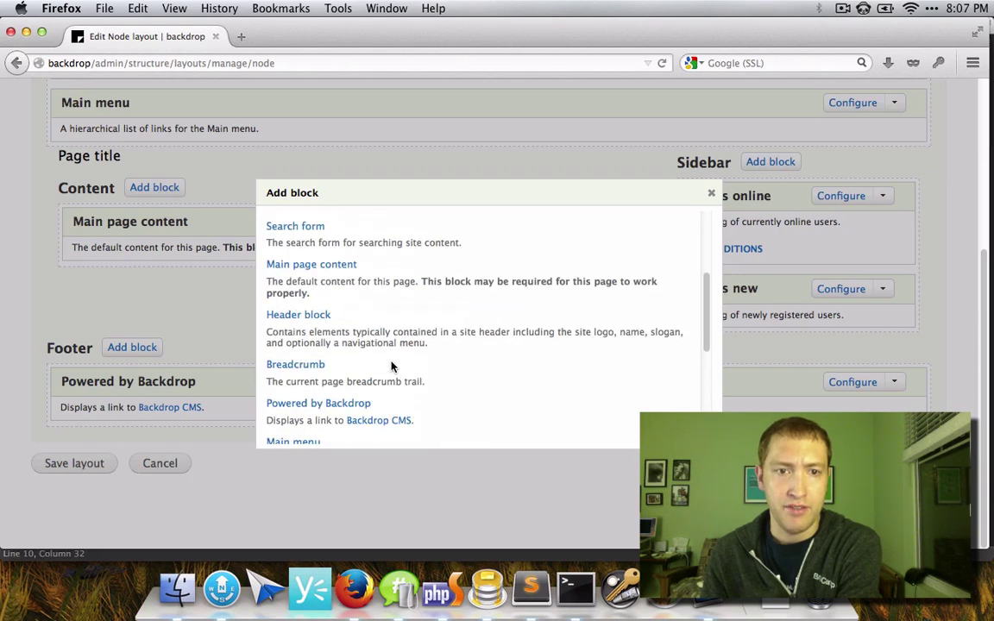
scroll(391, 367, "up", 4)
left_click(712, 195)
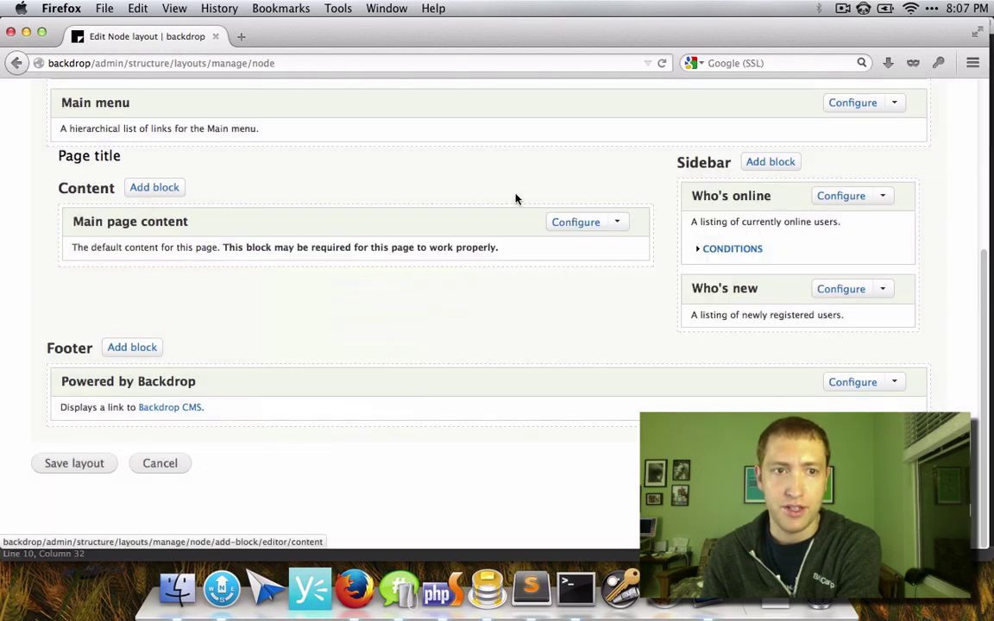
scroll(362, 268, "up", 5)
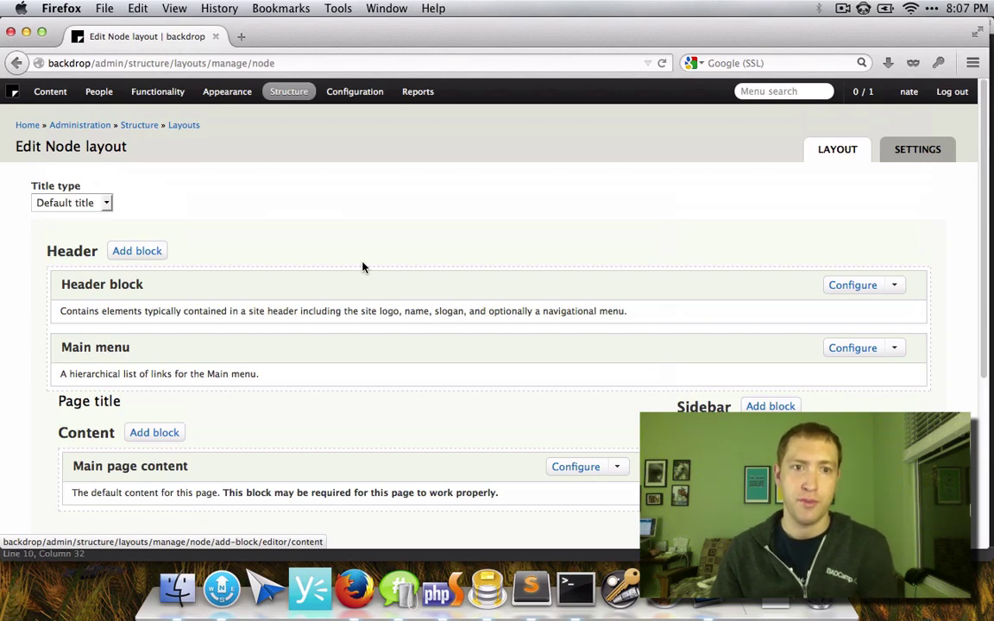
scroll(362, 268, "down", 4)
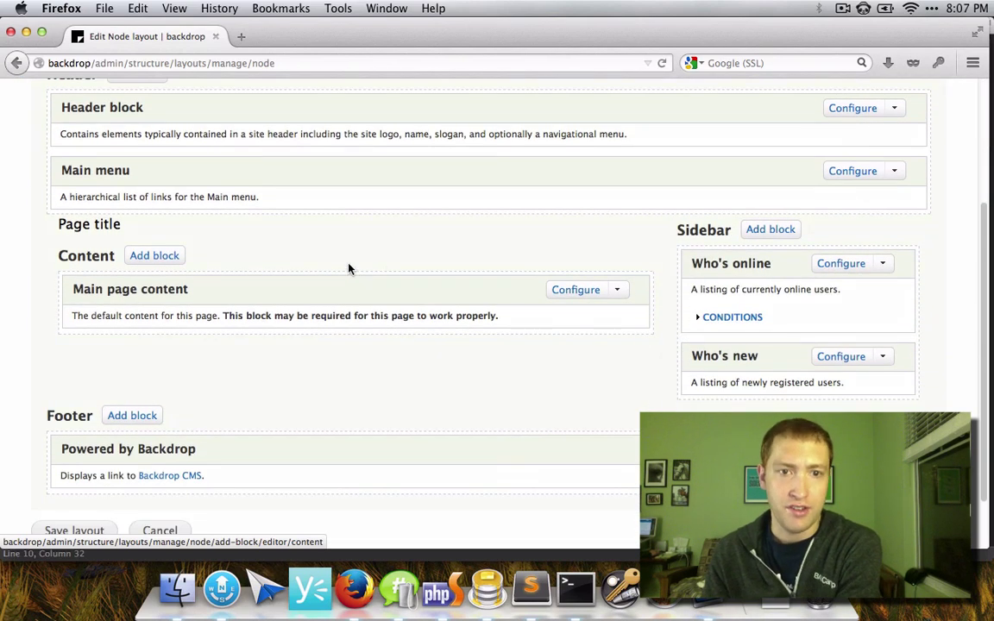
scroll(349, 268, "up", 4)
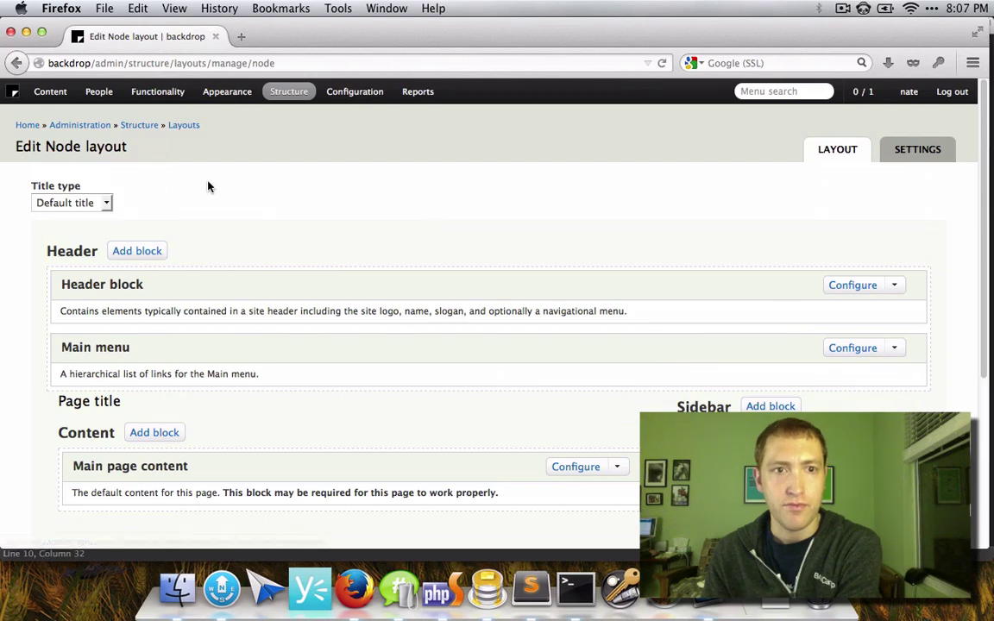
Return to the Layouts list and highlight the node/% path with its Node layout entry, clearing the selection
left_click(191, 128)
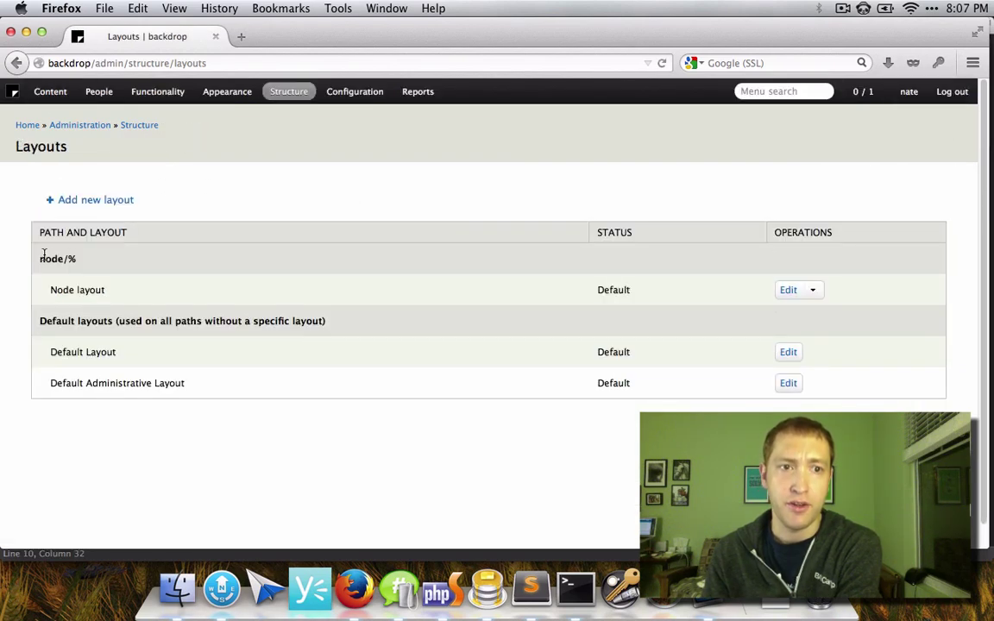
left_click_drag(60, 257, 114, 291)
left_click(132, 294)
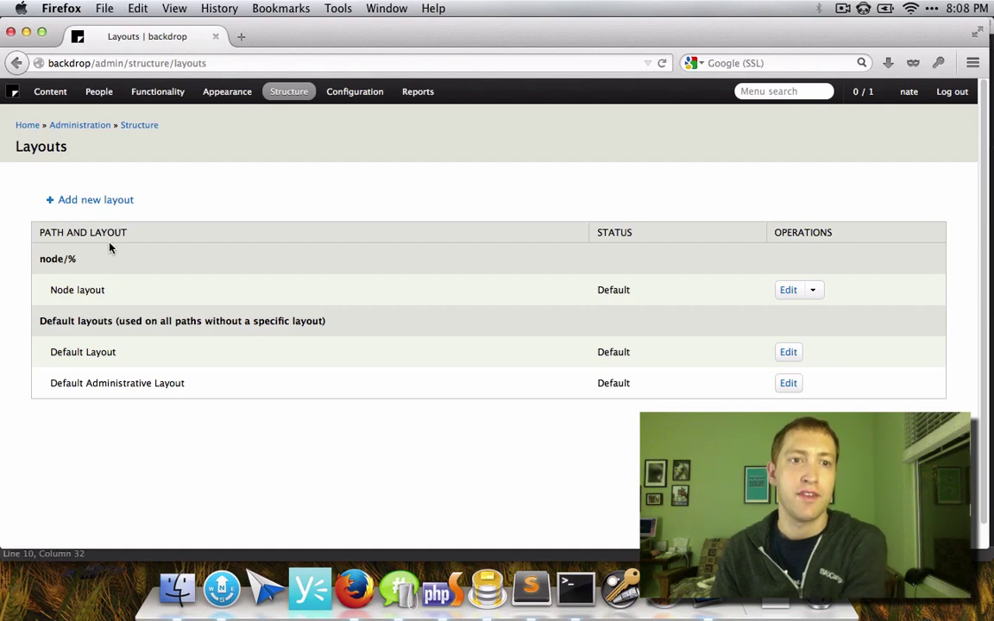
Start a new layout titled "Node Article Layout" using the Two column template
left_click(106, 199)
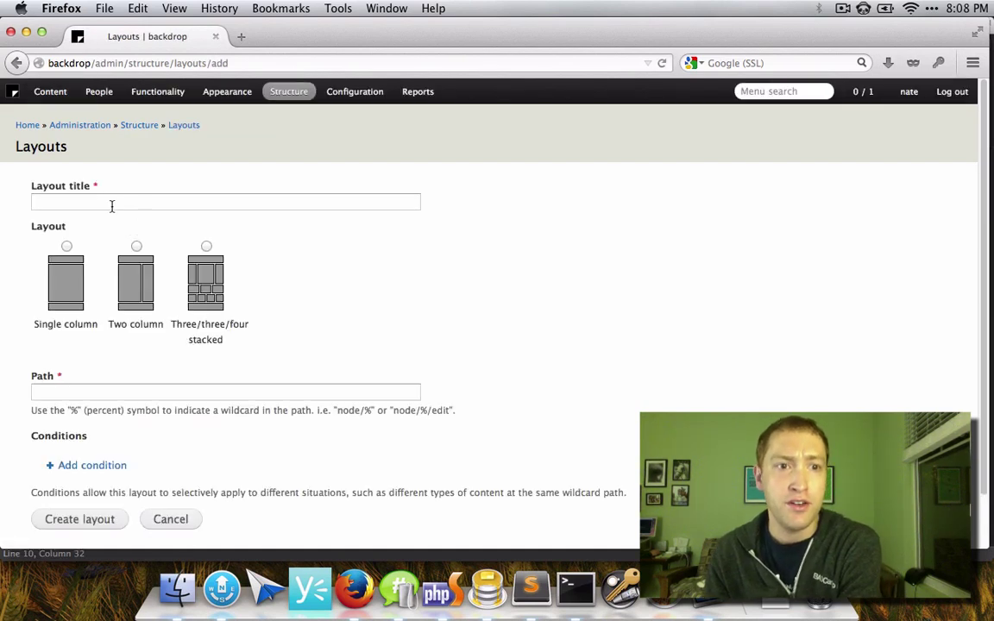
left_click(110, 203)
type("N")
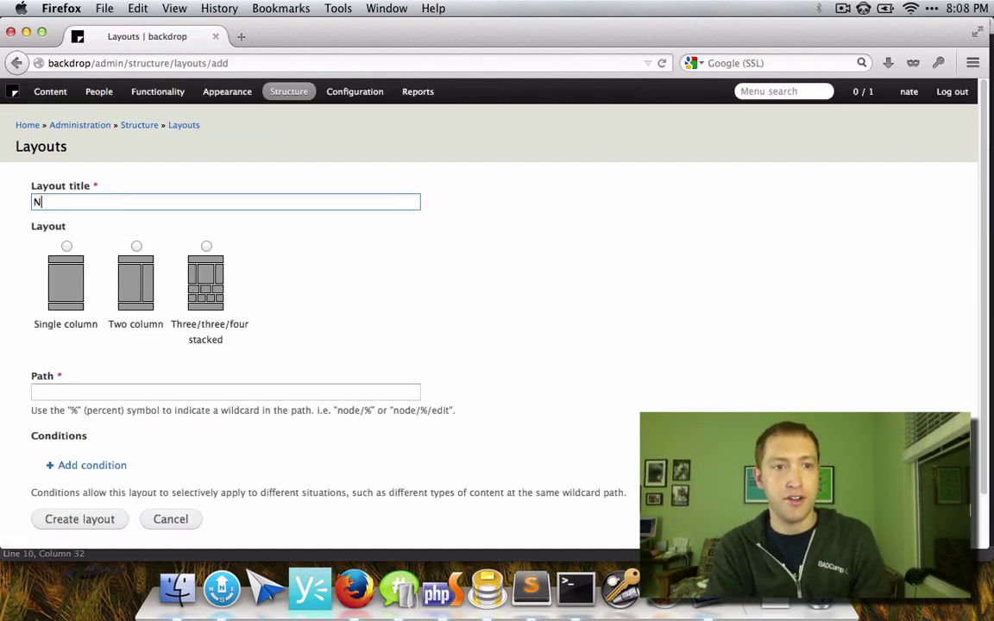
type("ode Article L")
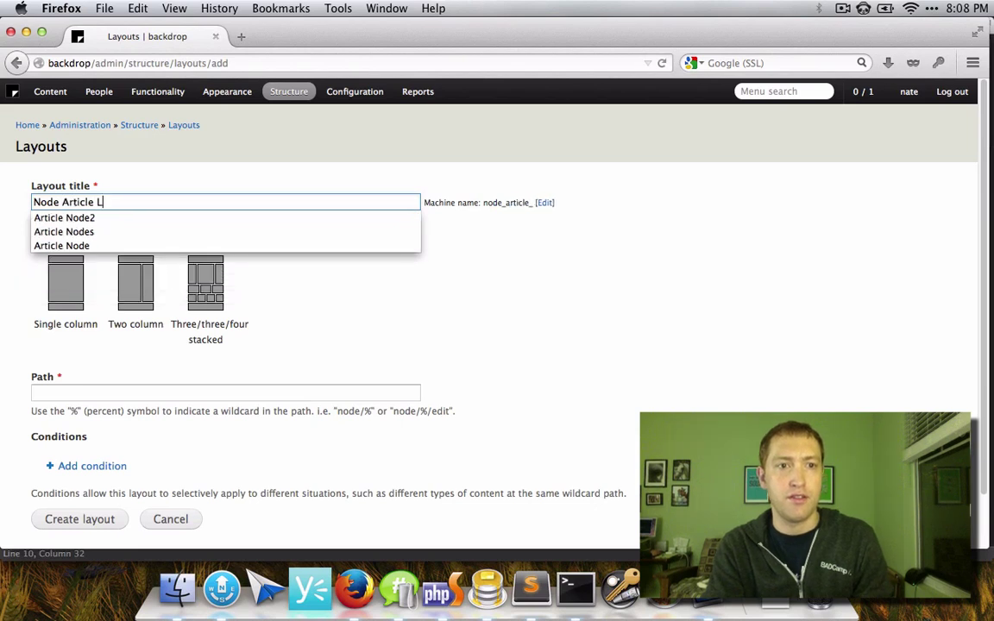
type("ayout")
left_click(175, 231)
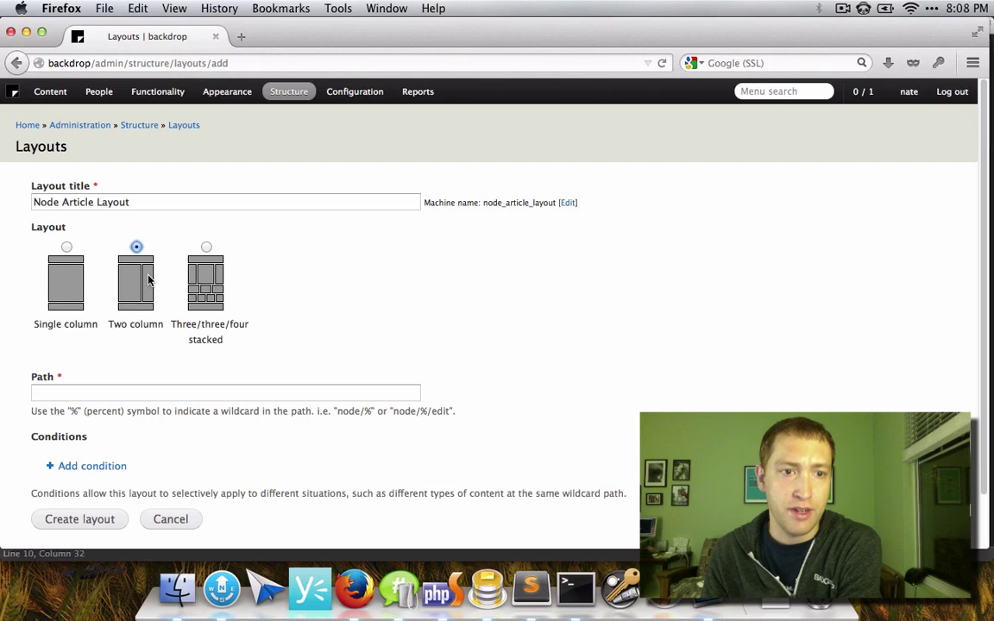
Set the new layout's path to node/% and highlight its context row, clearing the selection
scroll(121, 302, "down", 2)
left_click(93, 336)
type("no")
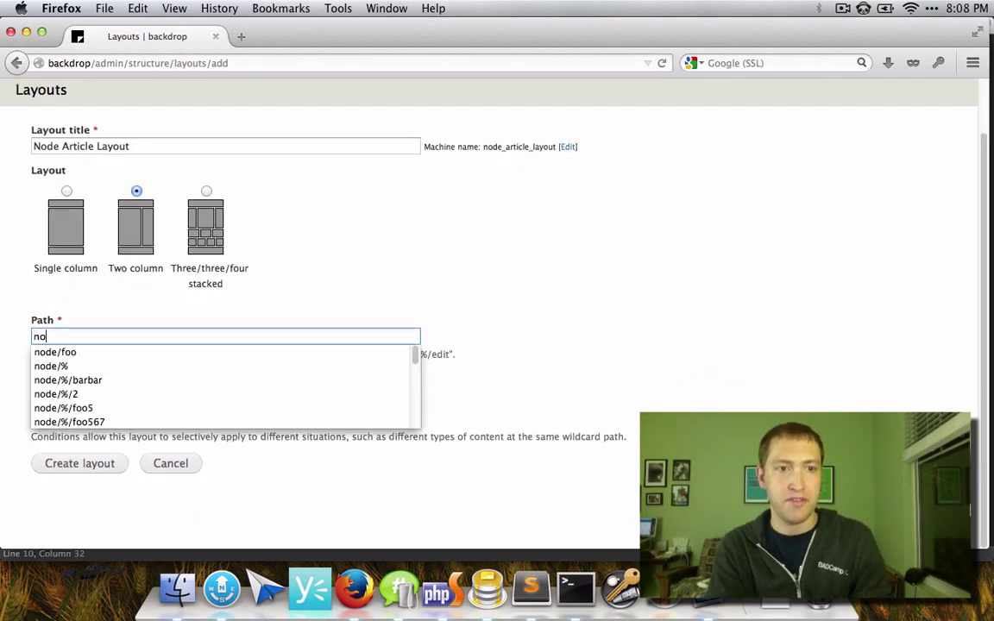
type("de/%")
left_click(178, 359)
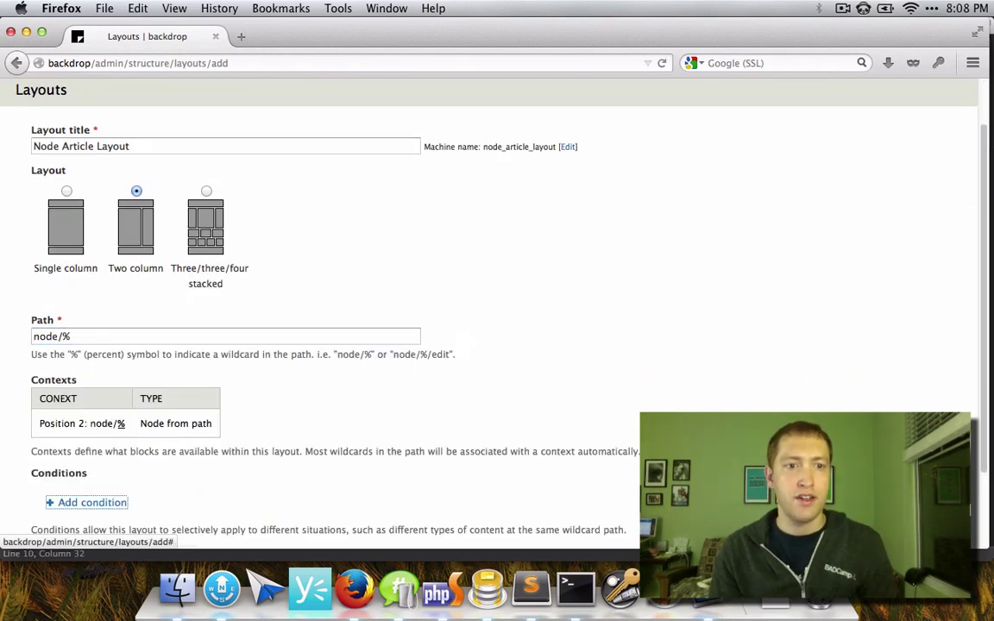
scroll(197, 385, "down", 2)
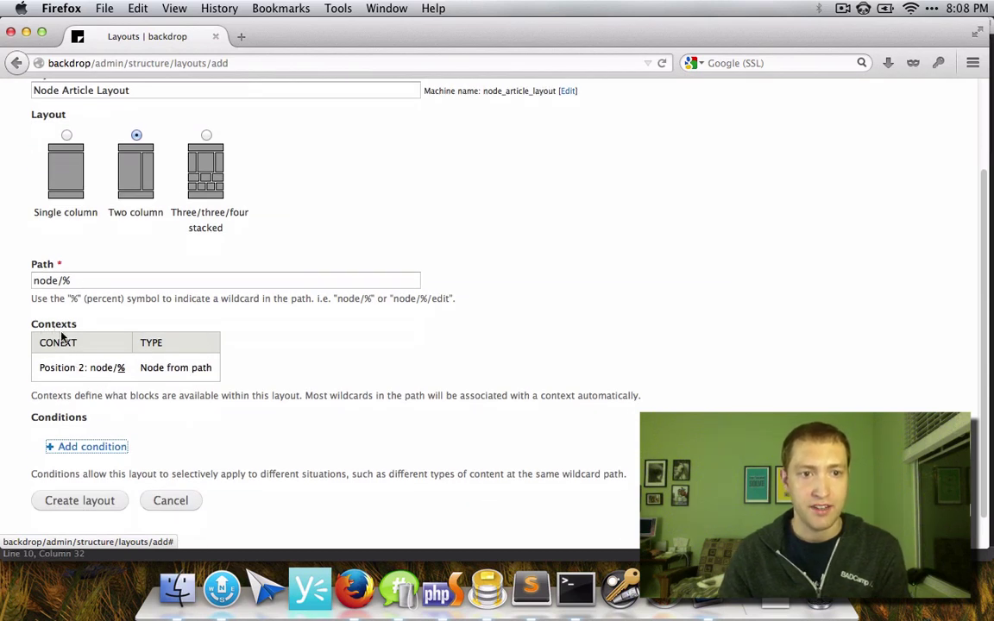
left_click_drag(89, 367, 222, 368)
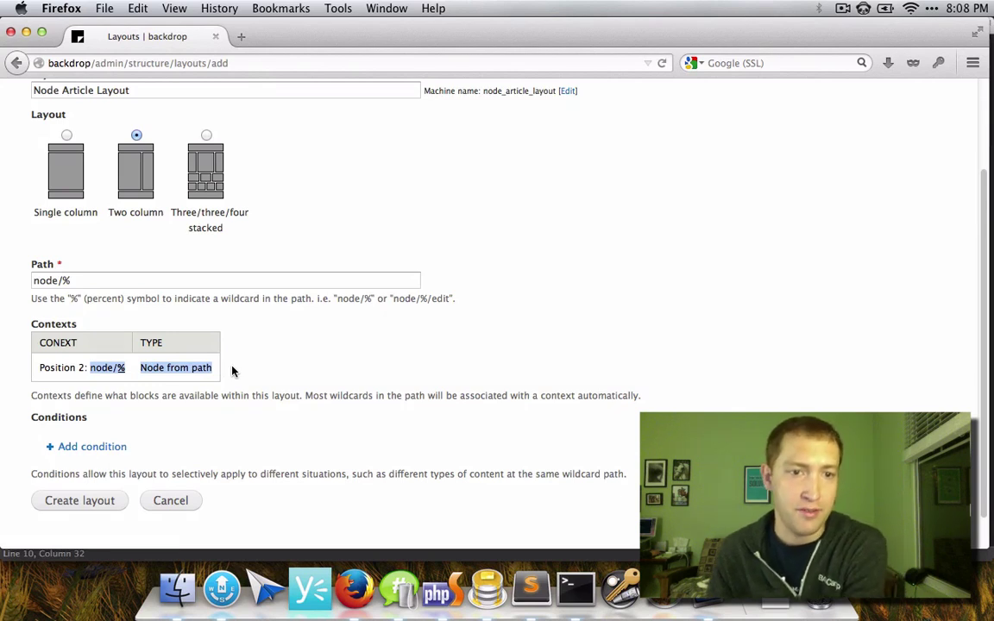
left_click(232, 372)
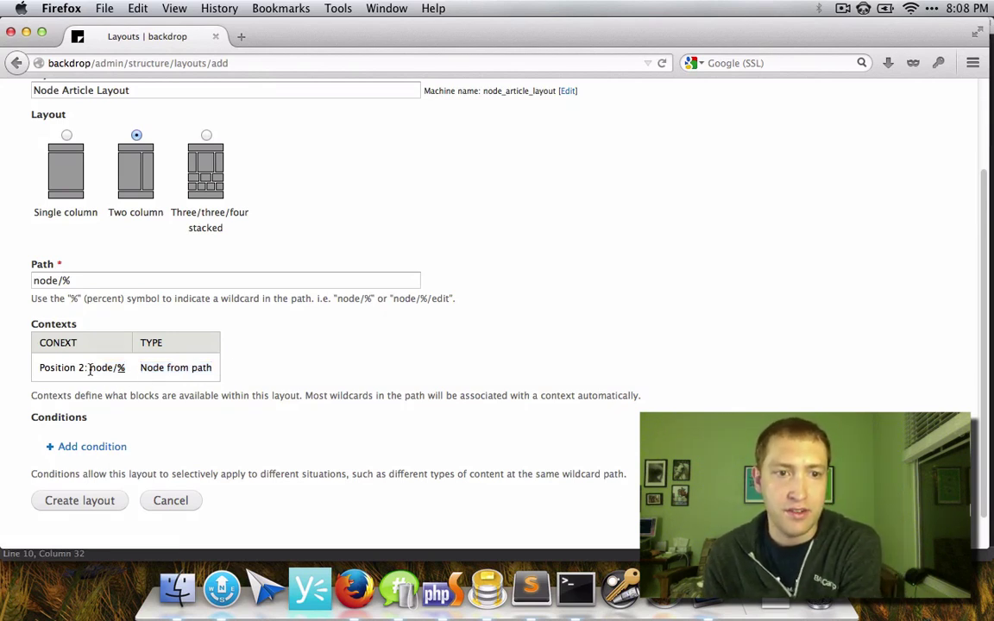
Add a Node: Type condition to the new layout that limits it to the Article type
scroll(121, 371, "down", 3)
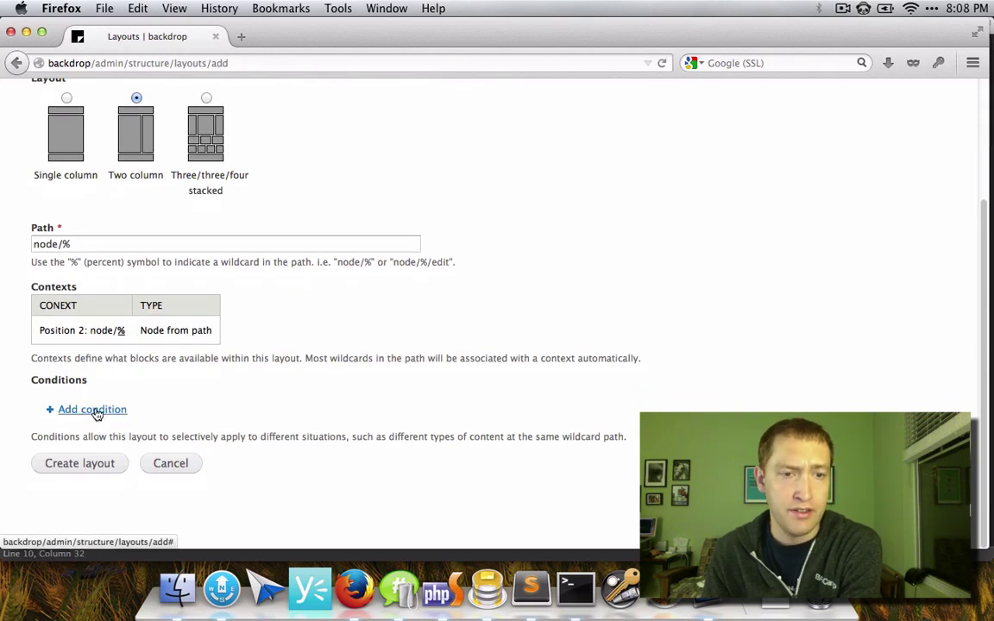
left_click(97, 411)
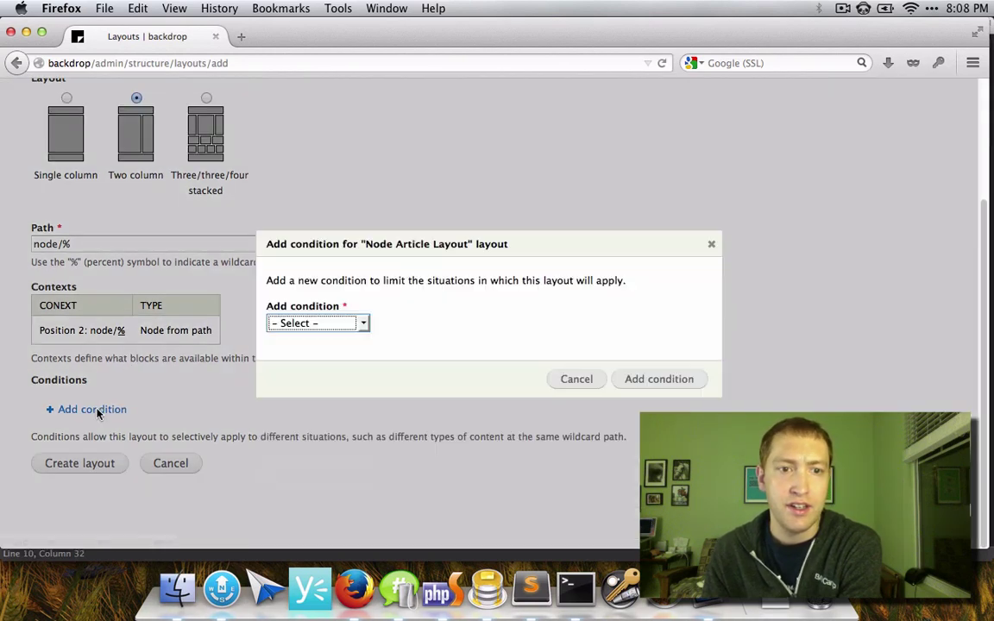
left_click(313, 323)
left_click(313, 352)
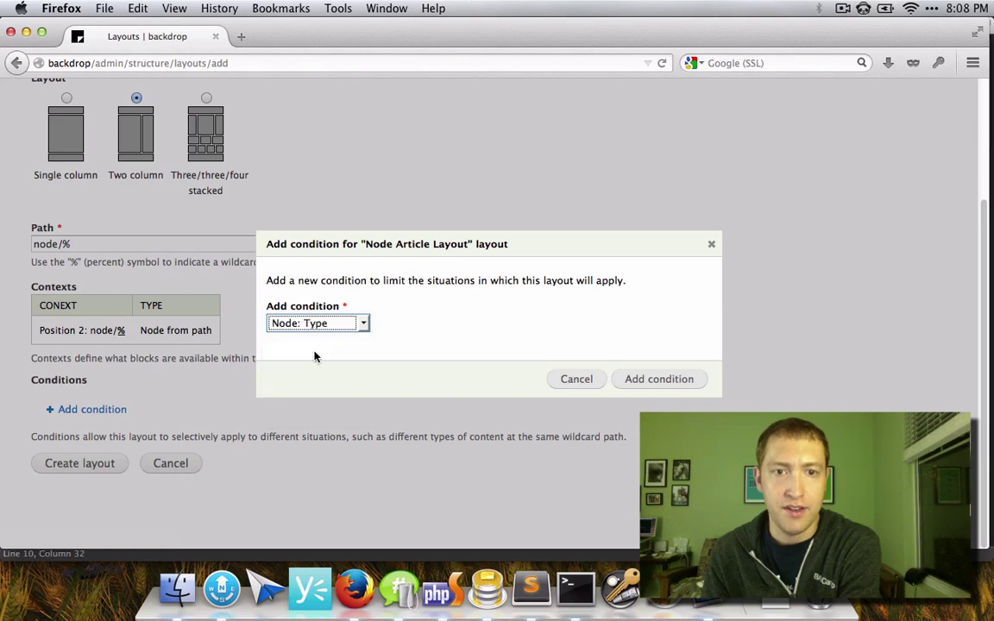
left_click(654, 382)
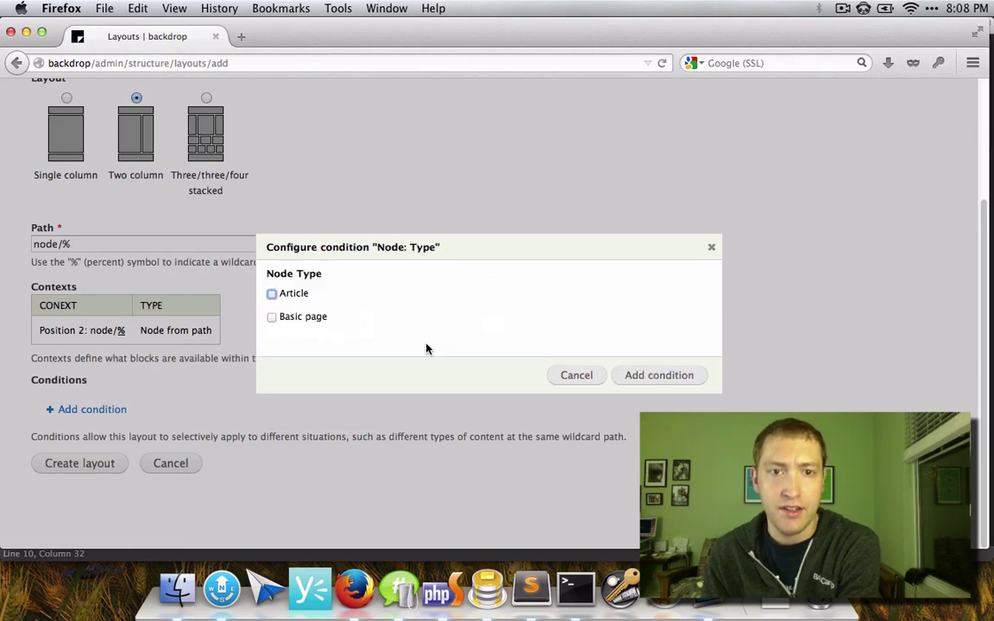
left_click(294, 294)
left_click(687, 381)
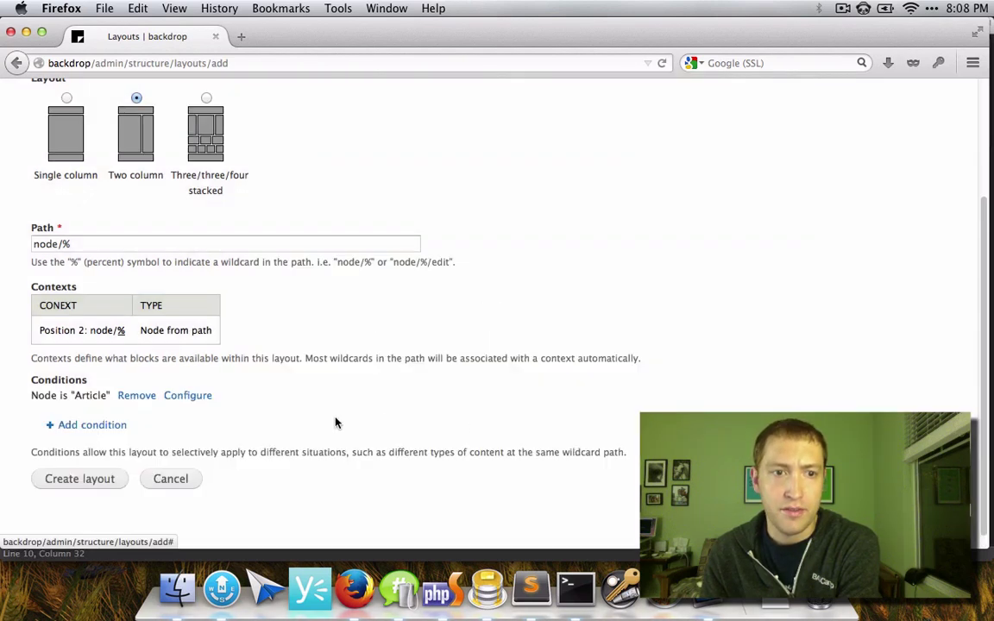
Create the Node Article Layout and review the blocks in its Header, Content, Sidebar and Footer regions
left_click(100, 485)
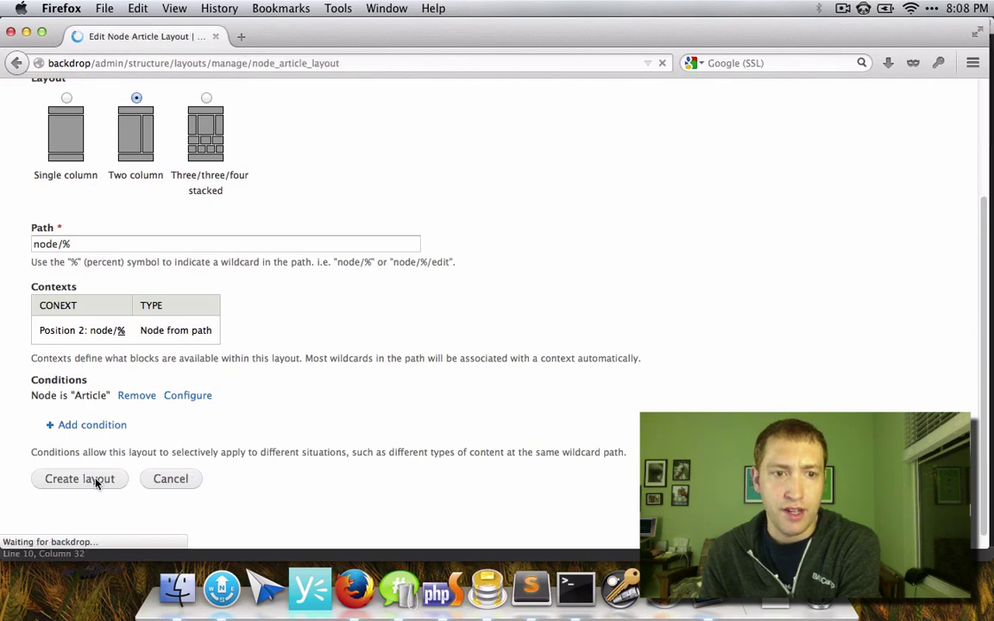
scroll(371, 277, "down", 5)
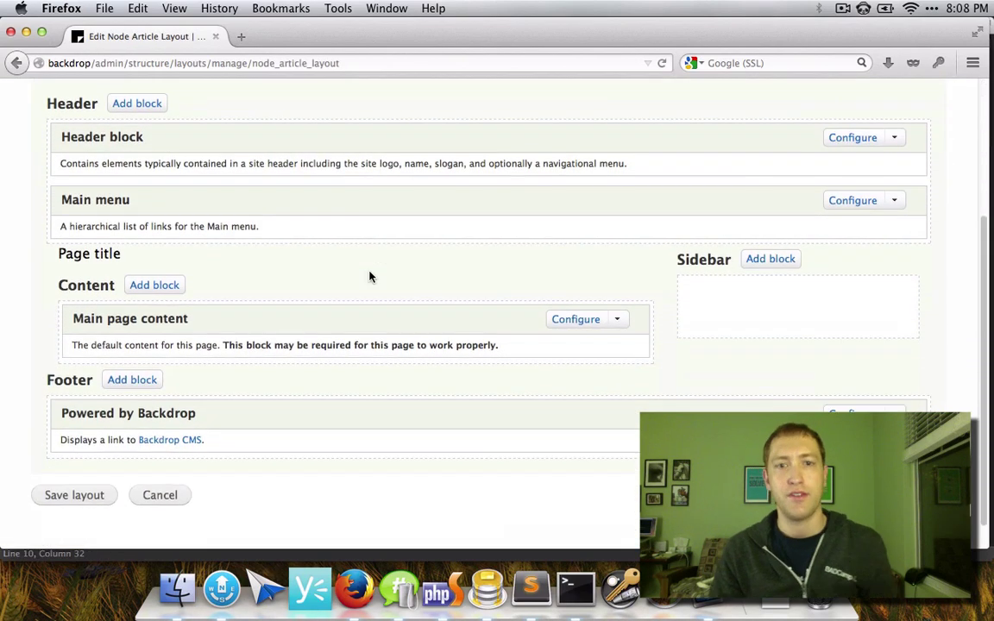
scroll(213, 214, "up", 2)
scroll(225, 259, "up", 2)
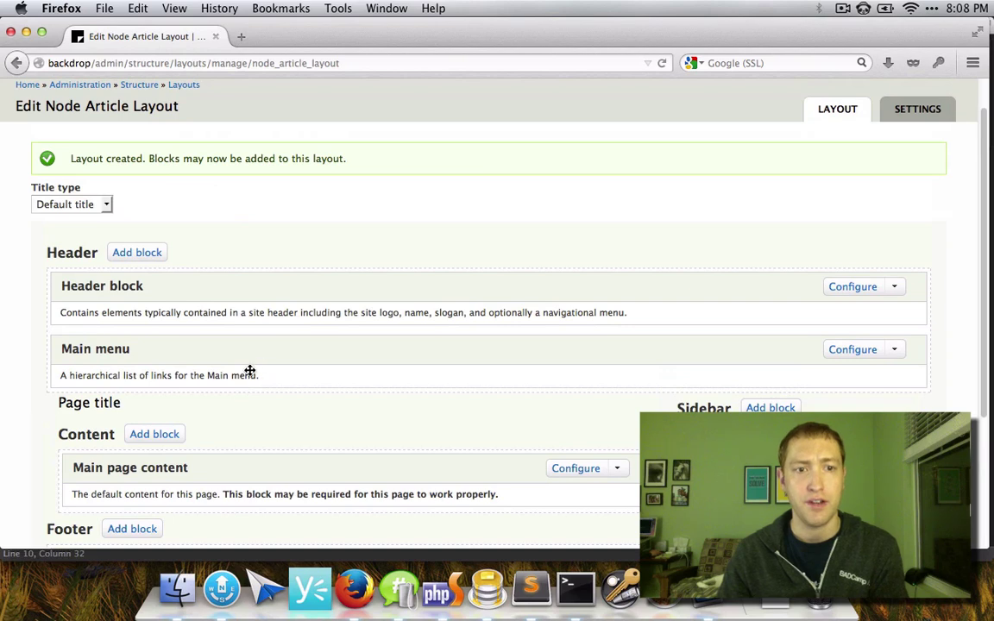
scroll(251, 395, "down", 4)
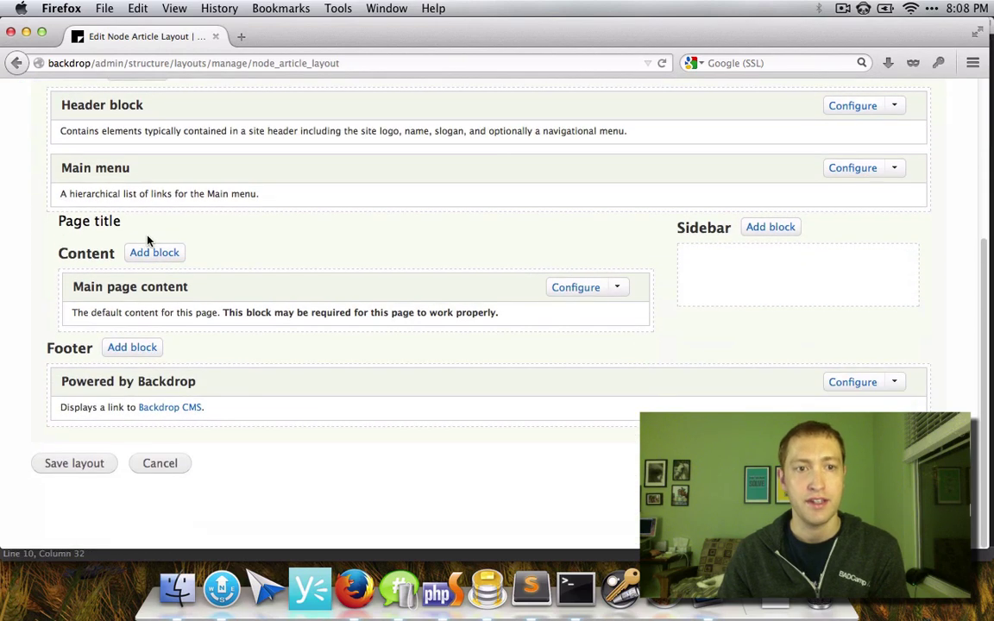
left_click(775, 233)
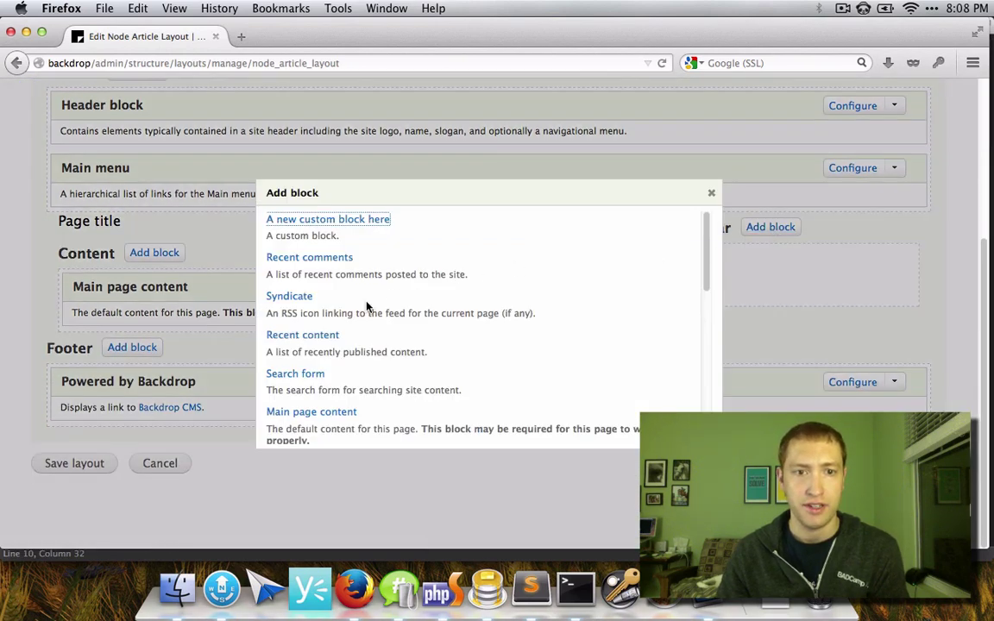
left_click(292, 299)
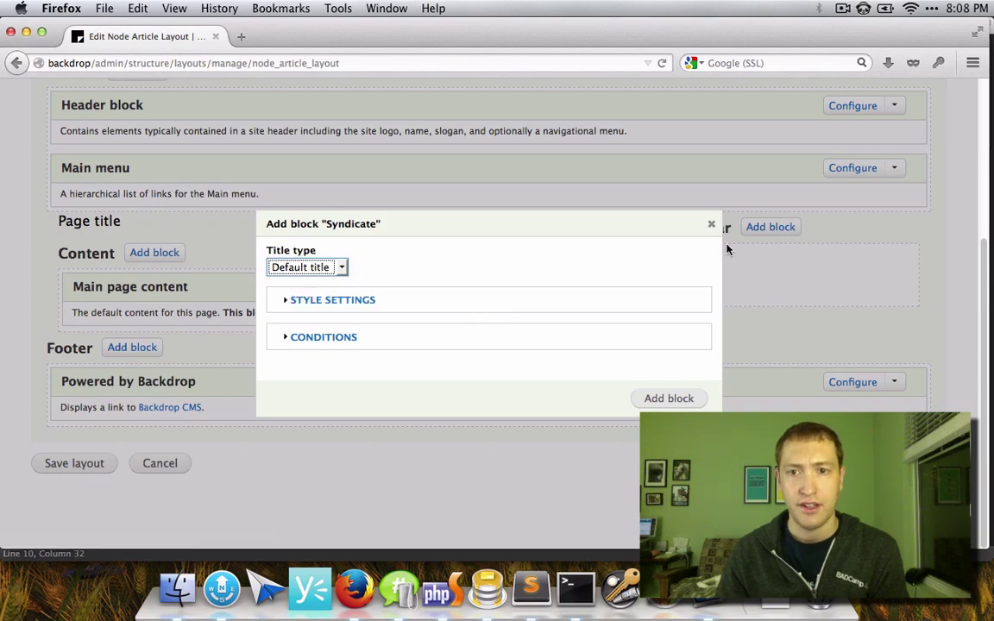
left_click(712, 222)
Add the Search form block with its default title to the Sidebar region and save the layout
left_click(768, 228)
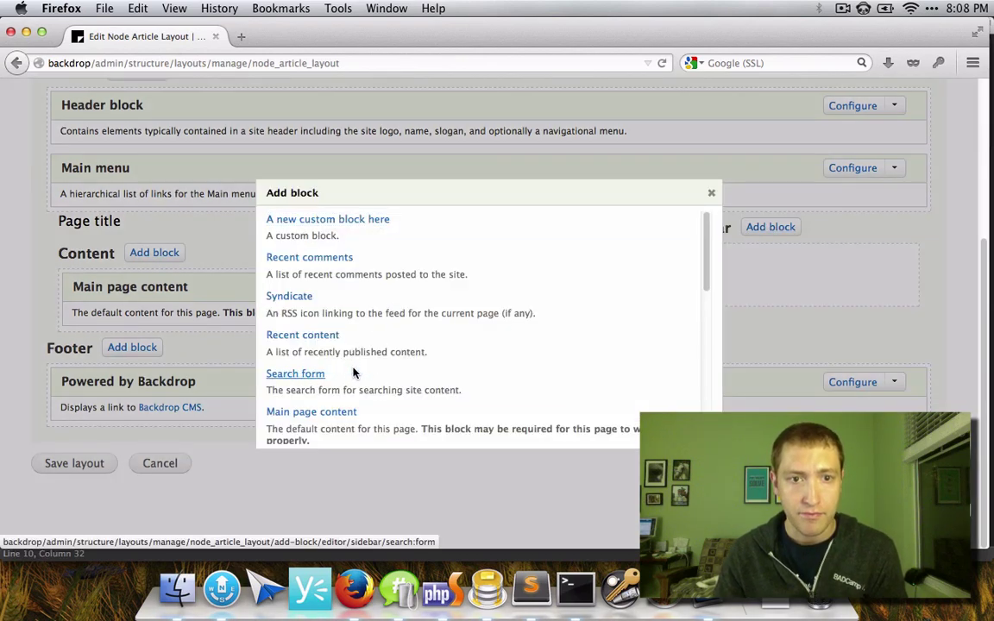
left_click(300, 375)
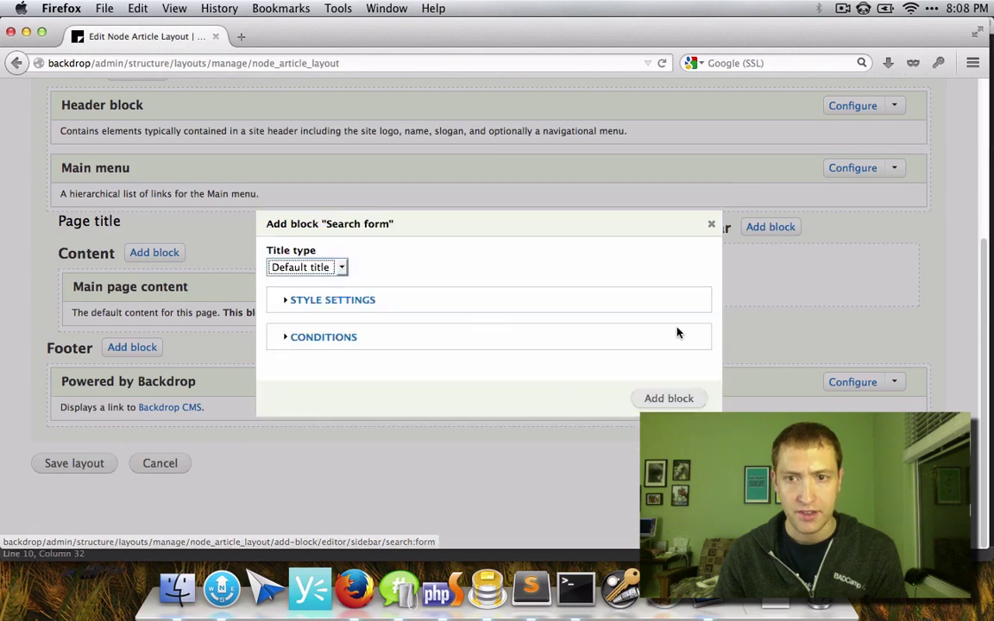
left_click(687, 399)
scroll(214, 328, "up", 2)
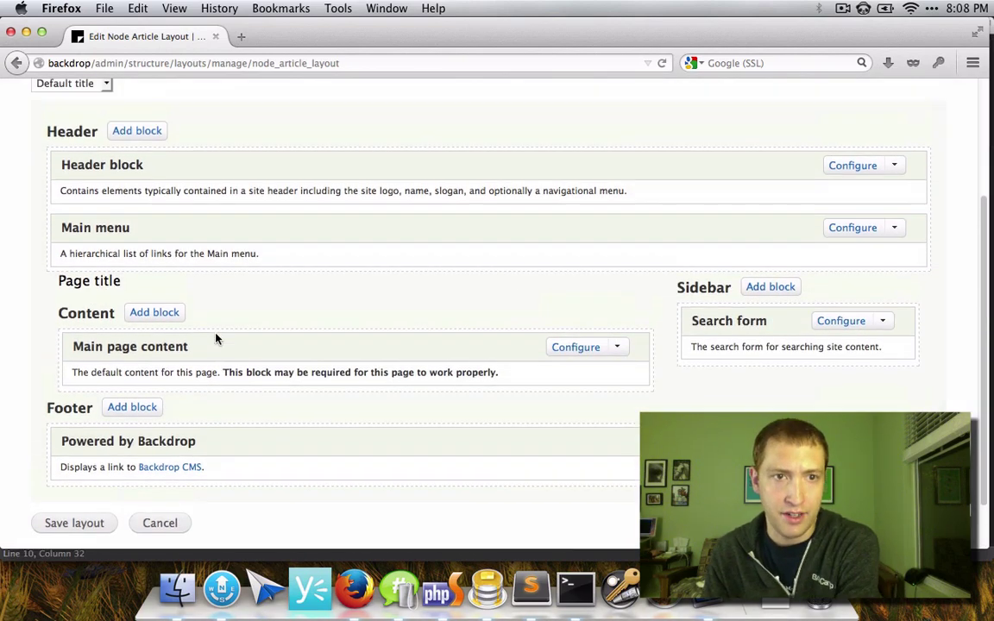
scroll(215, 337, "down", 3)
left_click(86, 463)
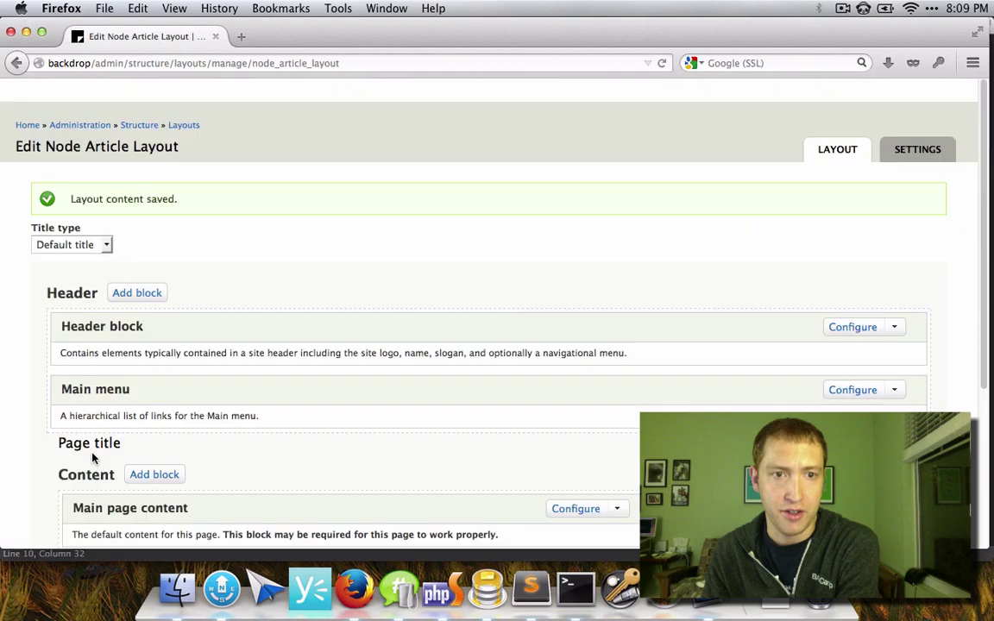
Return to the Layouts list and highlight the node/% path above the Node Article Layout, clearing the selection
left_click(179, 127)
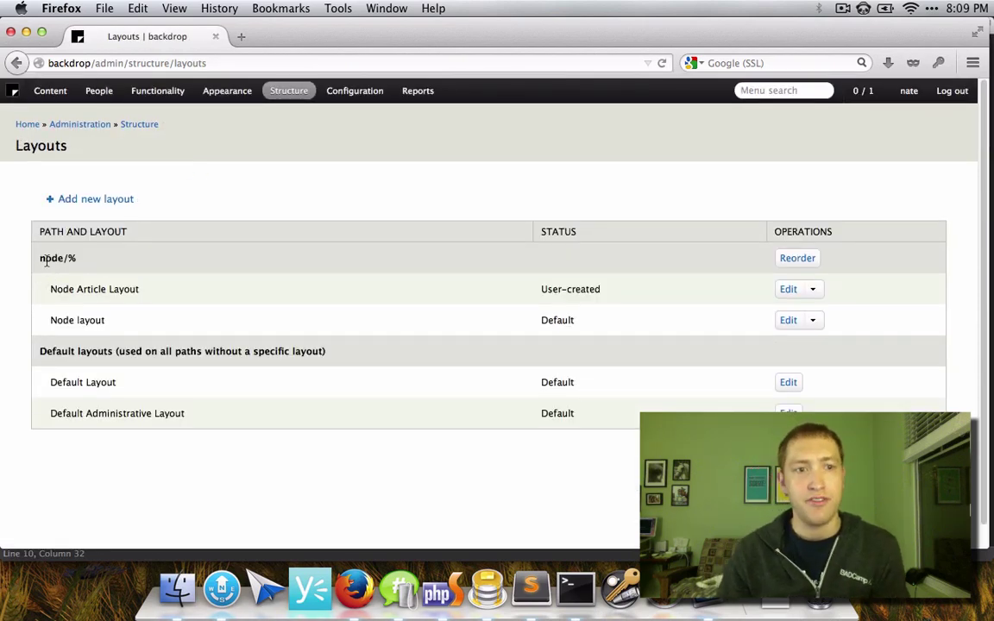
left_click_drag(36, 266, 79, 262)
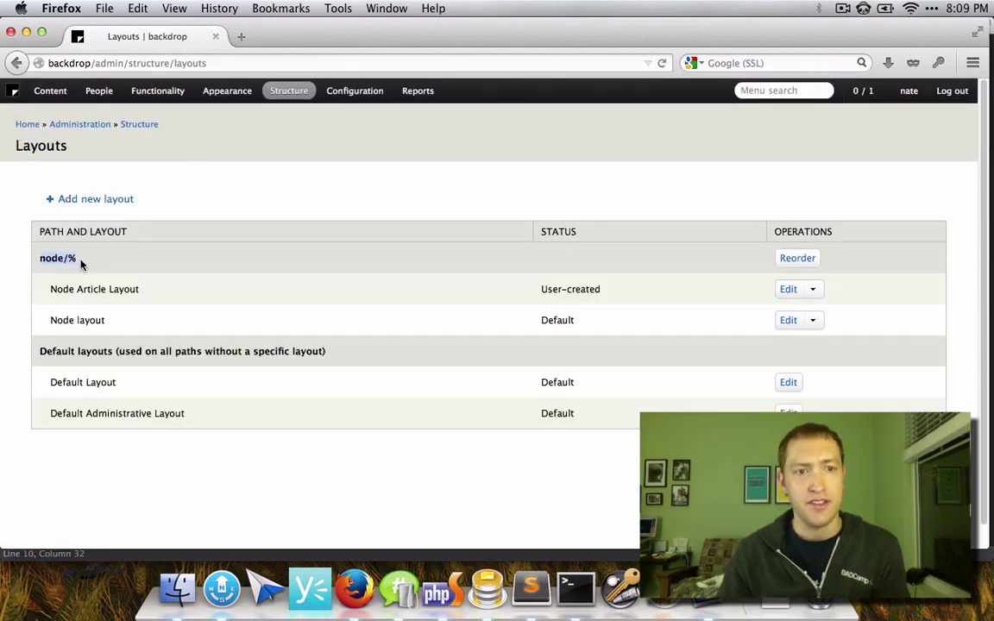
left_click(49, 296)
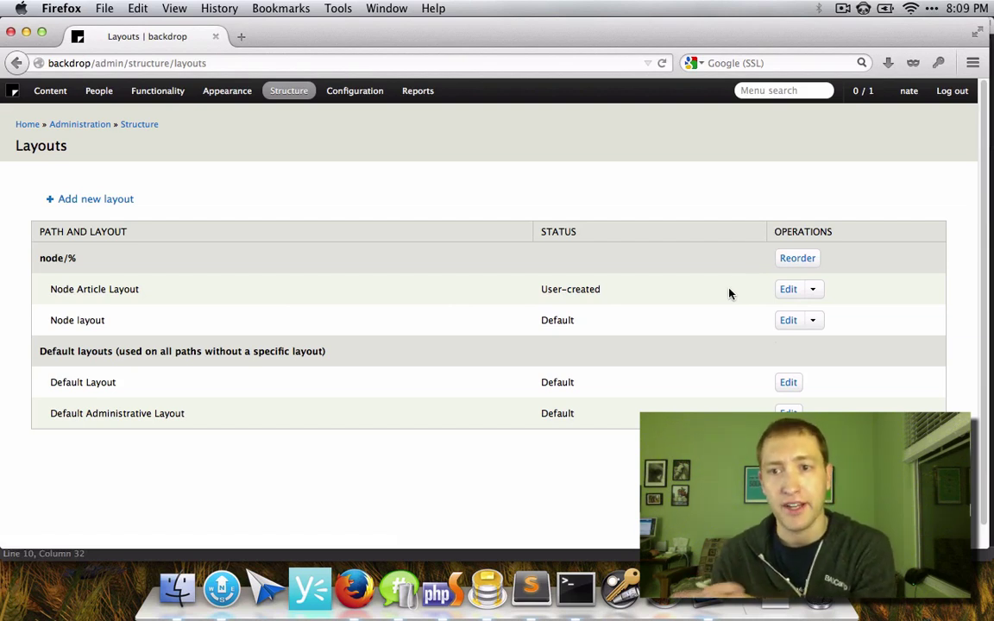
Open the layout order for node/%, place Node Article Layout above Node layout, and save the order
left_click(785, 259)
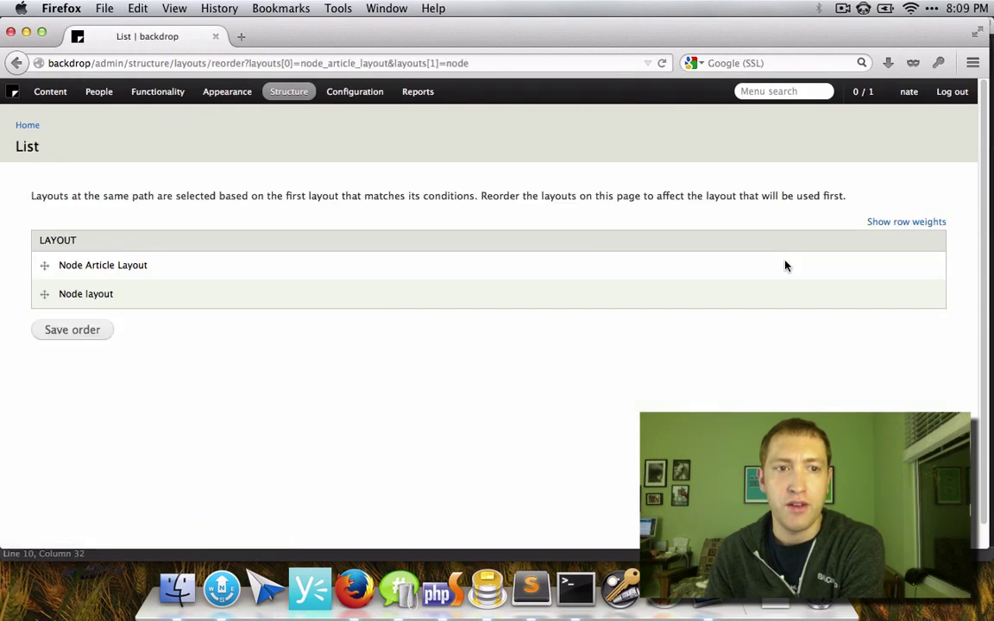
mouse_move(44, 267)
left_mouse_down()
mouse_move(44, 302)
mouse_move(51, 277)
left_mouse_up()
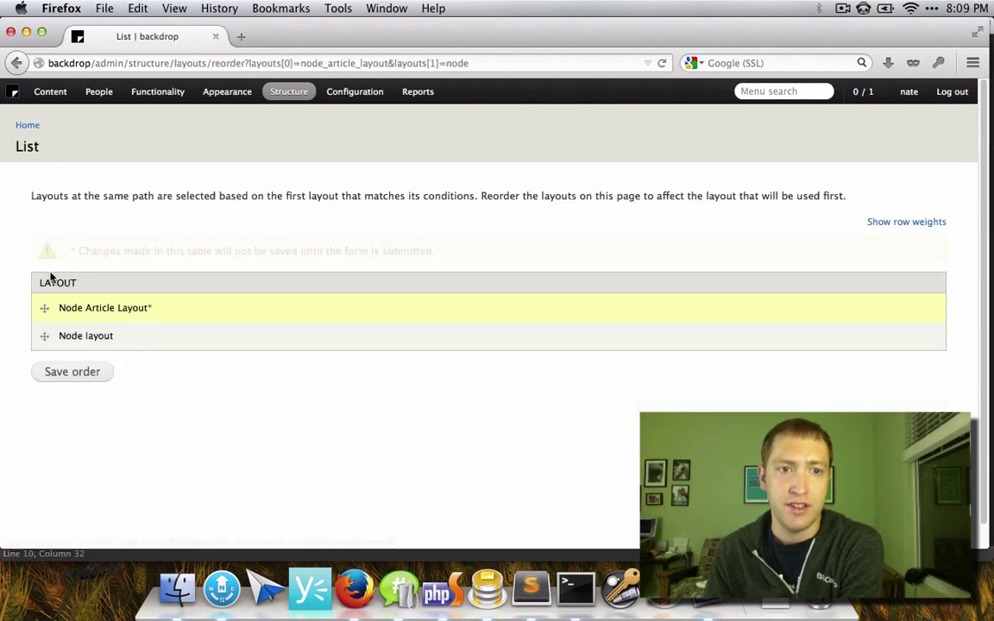
left_click(68, 379)
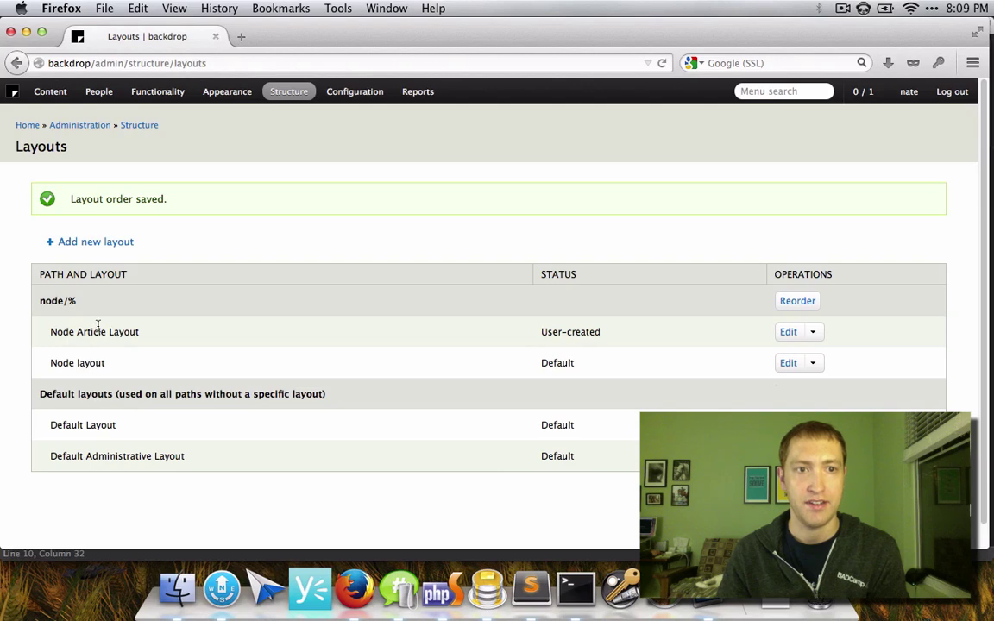
View A Sample Article from the site's home page, and return to the Layouts list
left_click(27, 126)
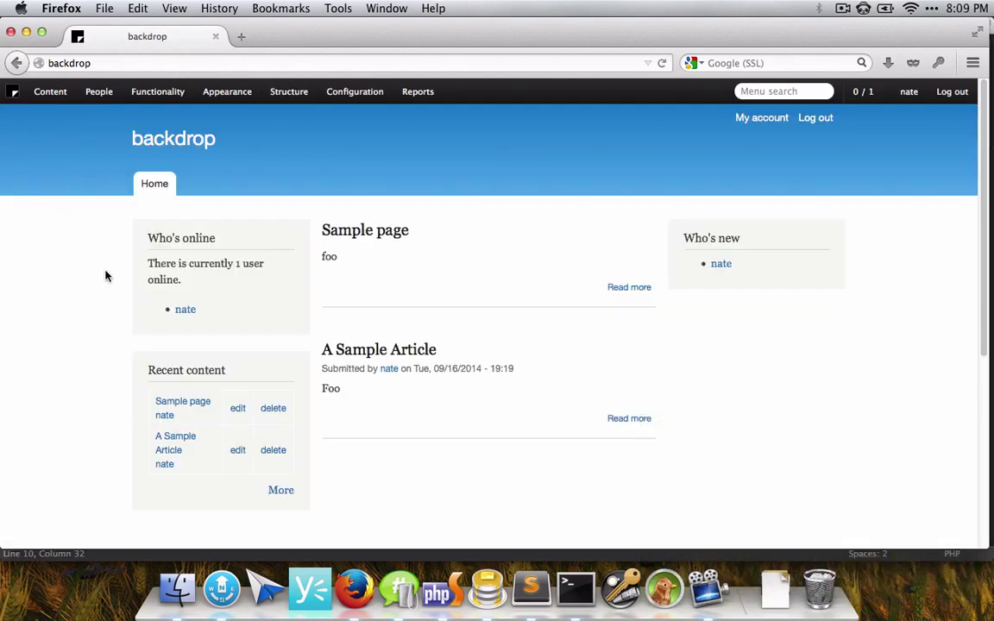
left_click(359, 354)
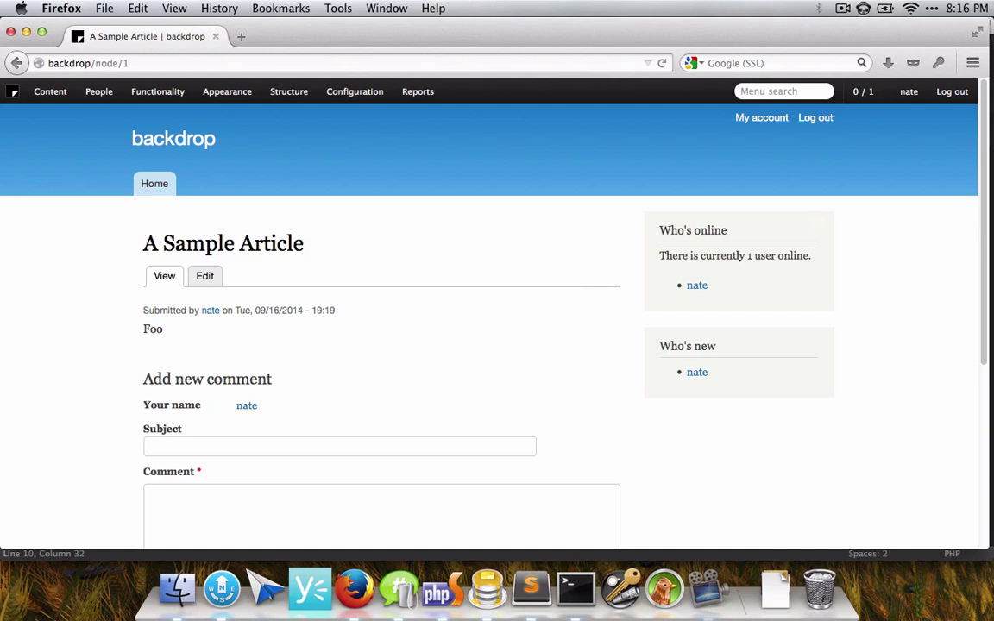
left_click(323, 233)
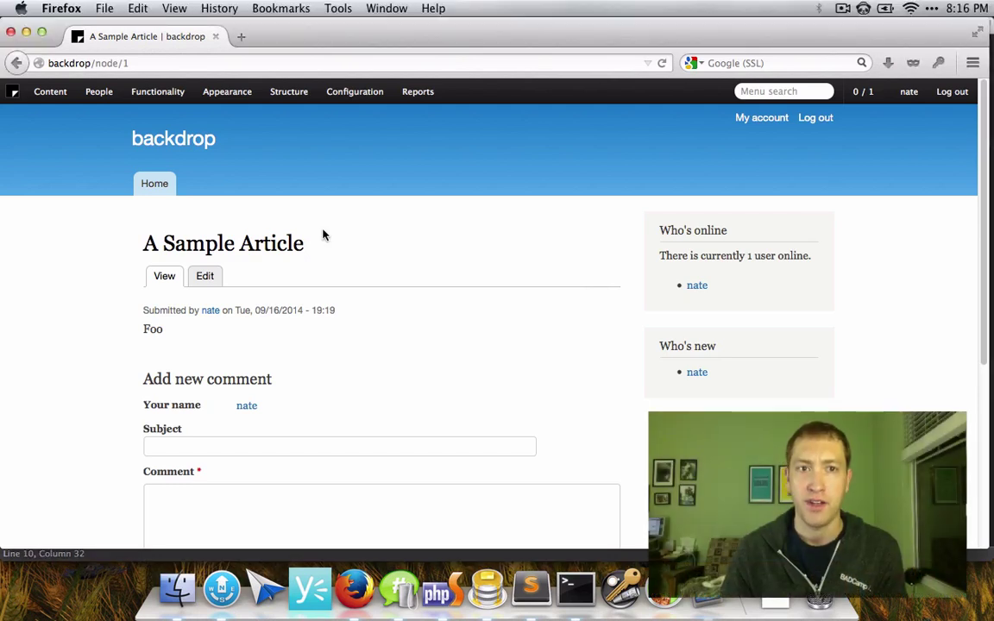
mouse_move(288, 92)
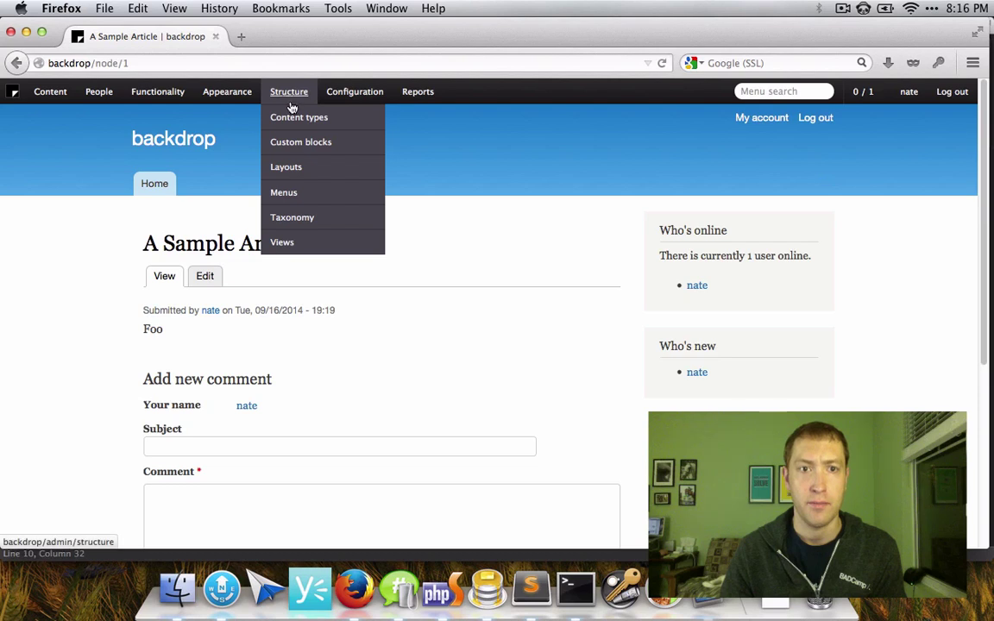
left_click(294, 170)
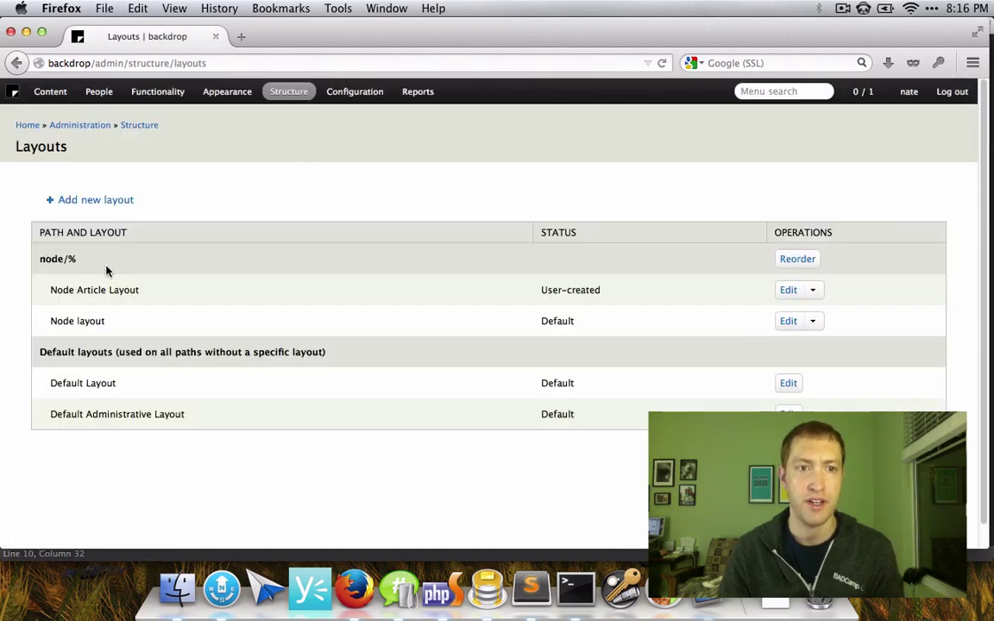
Start a new layout titled User Profile and choose the Two column layout for it
left_click(91, 201)
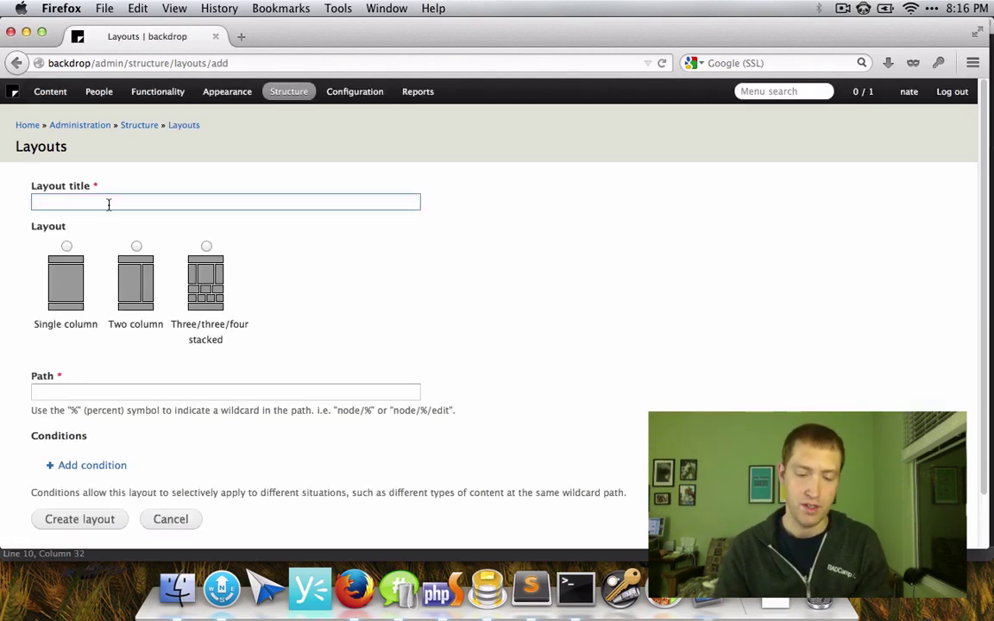
type("USer")
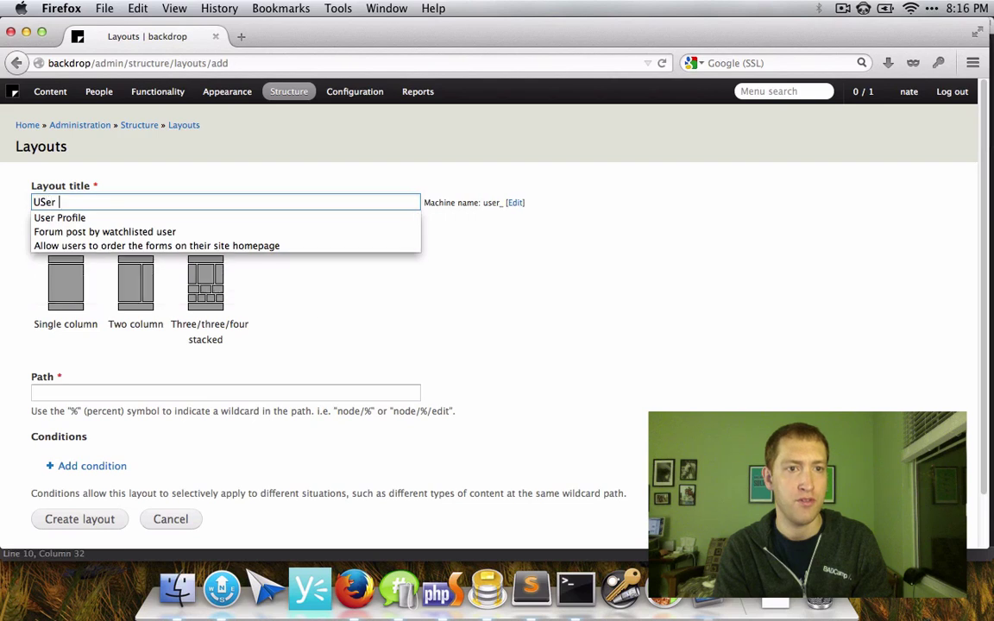
key("BackSpace")
key("BackSpace")
key("BackSpace")
key("Down")
key("Return")
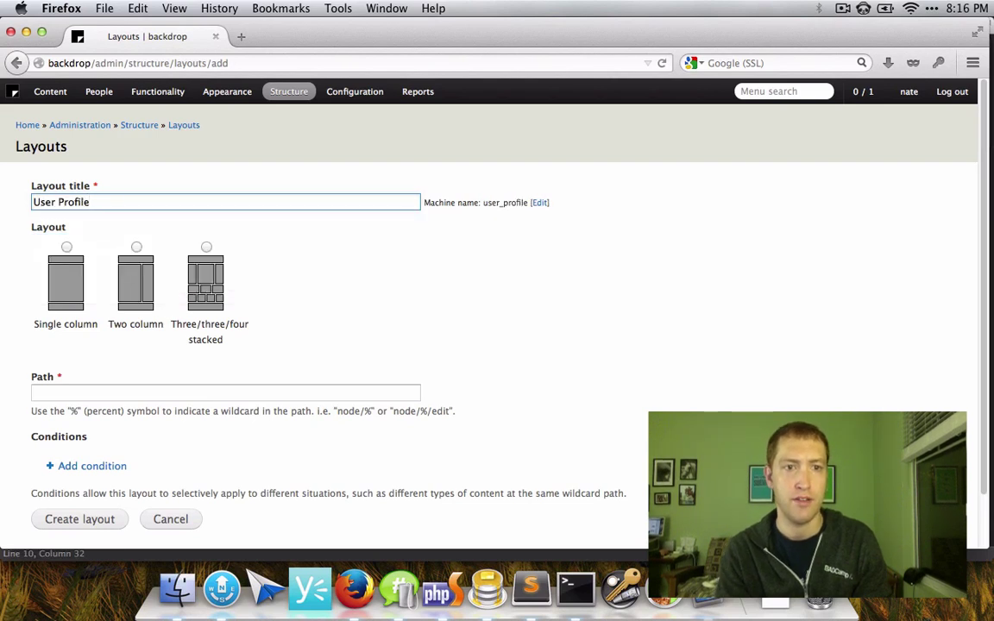
left_click(148, 282)
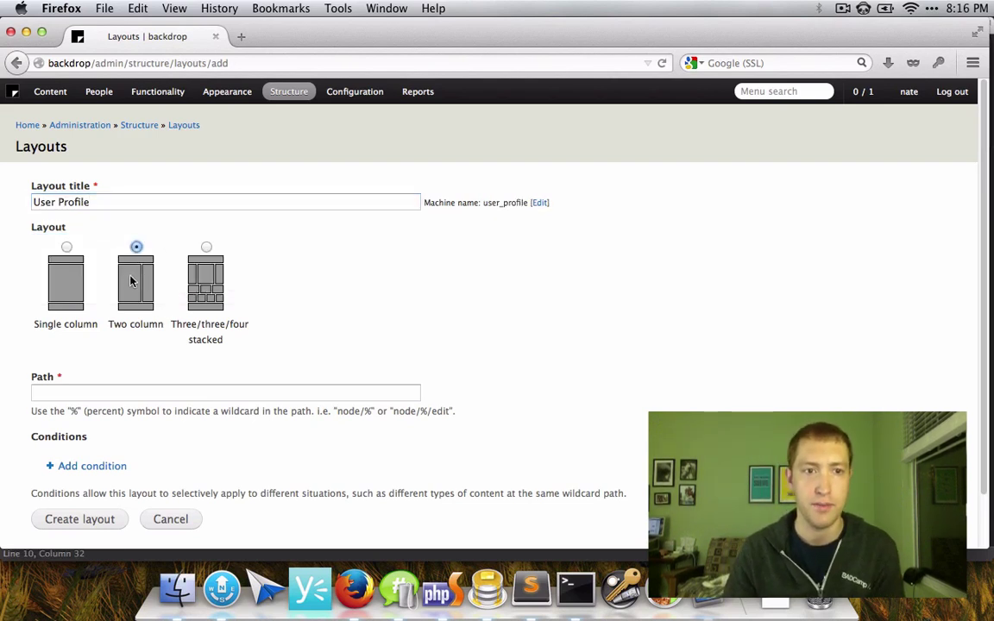
Set the layout's path to user/% and highlight the type and the path of its context
scroll(93, 201, "down", 3)
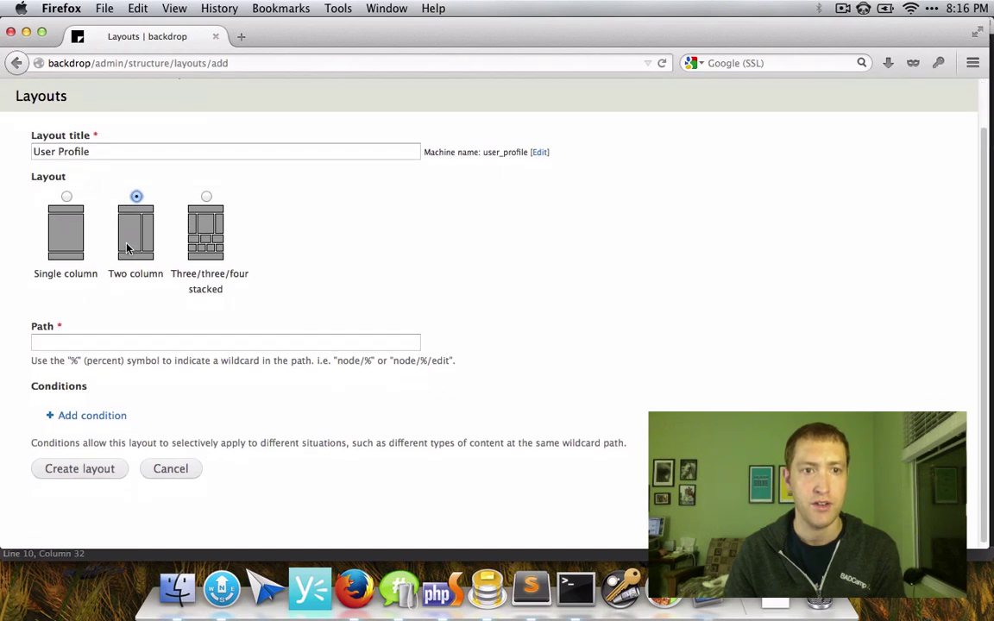
left_click(69, 337)
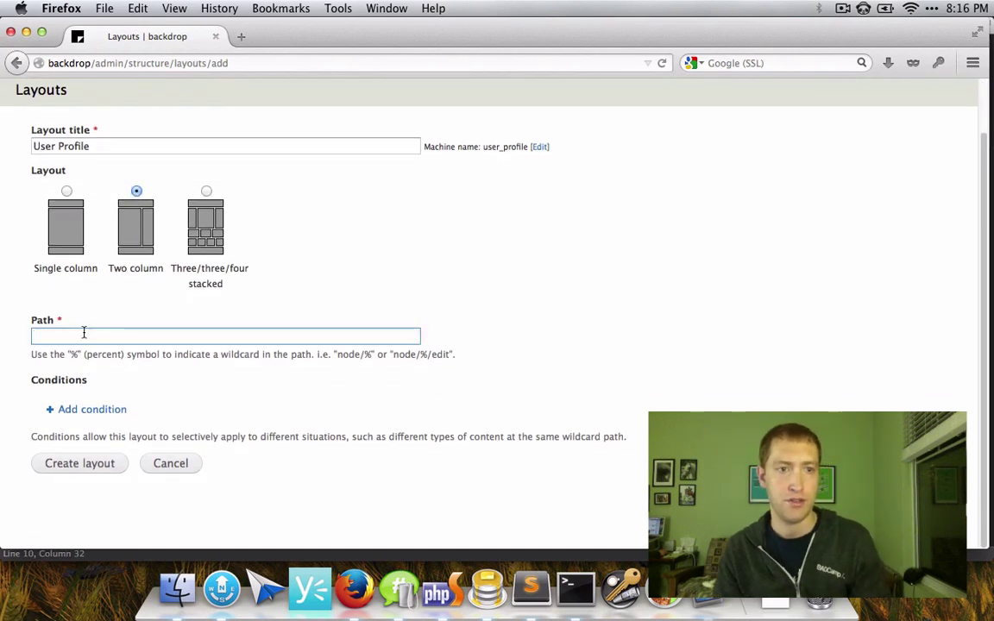
type("user/%")
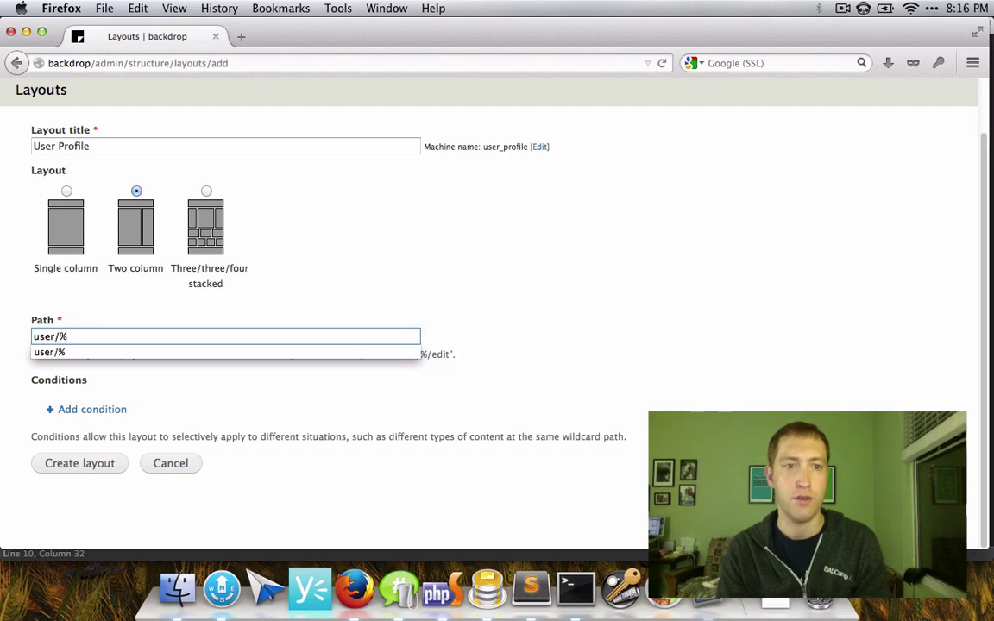
key("Tab")
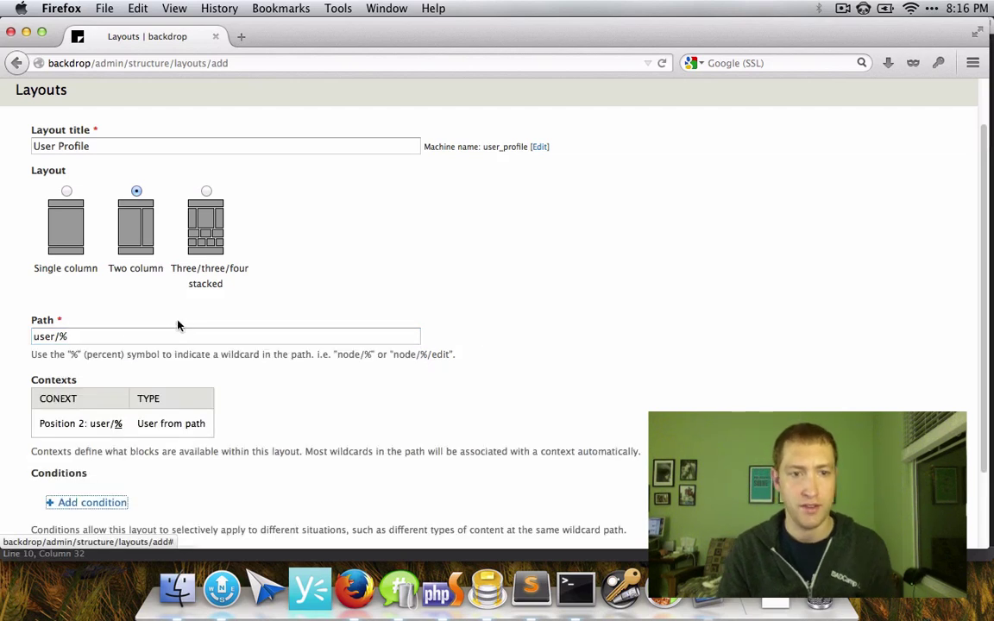
scroll(110, 393, "down", 1)
left_click_drag(136, 382, 216, 389)
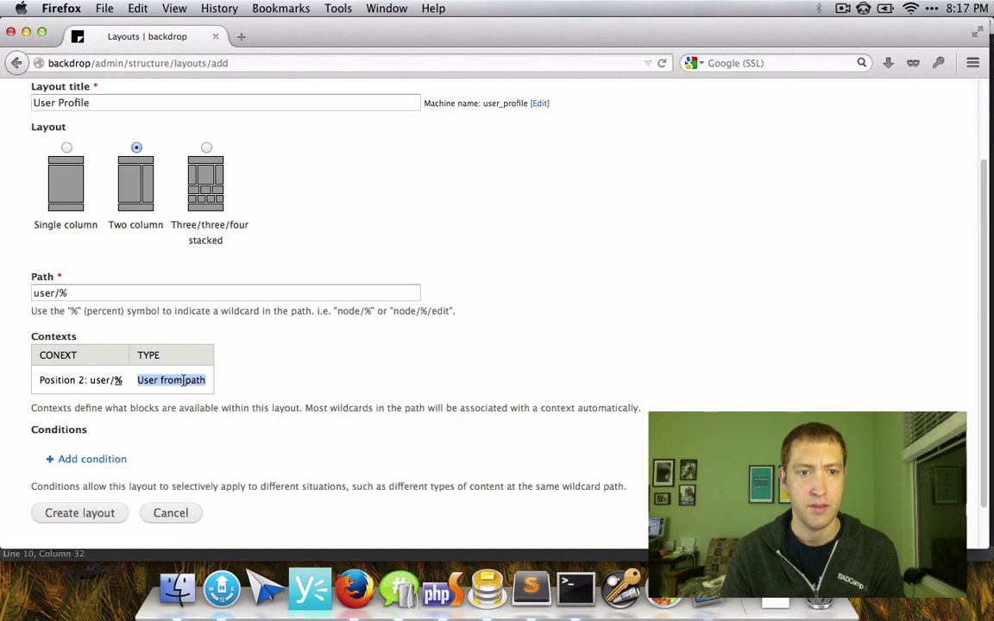
left_click(138, 381)
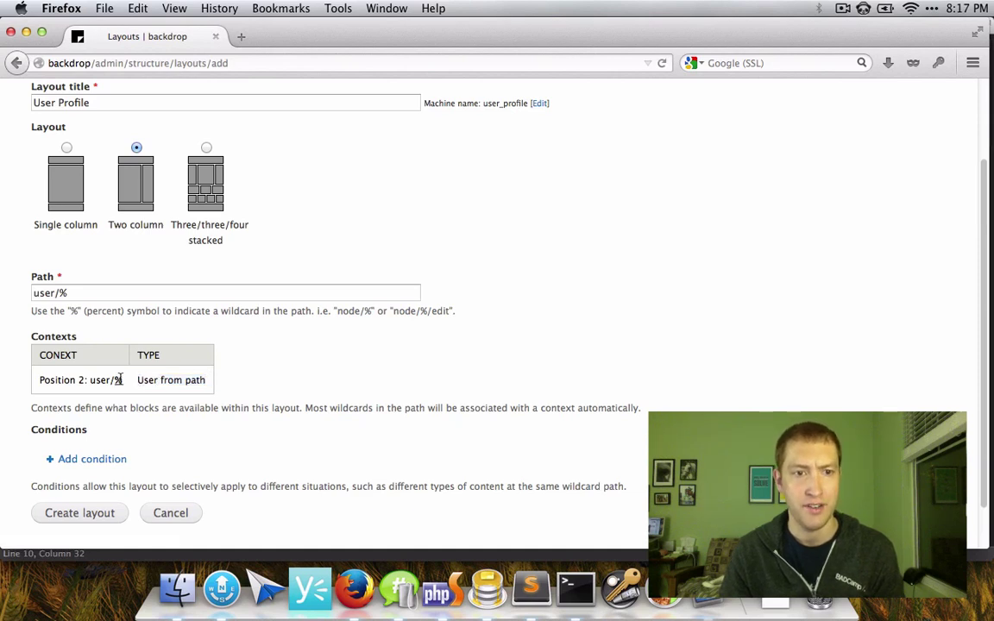
left_click_drag(120, 380, 78, 380)
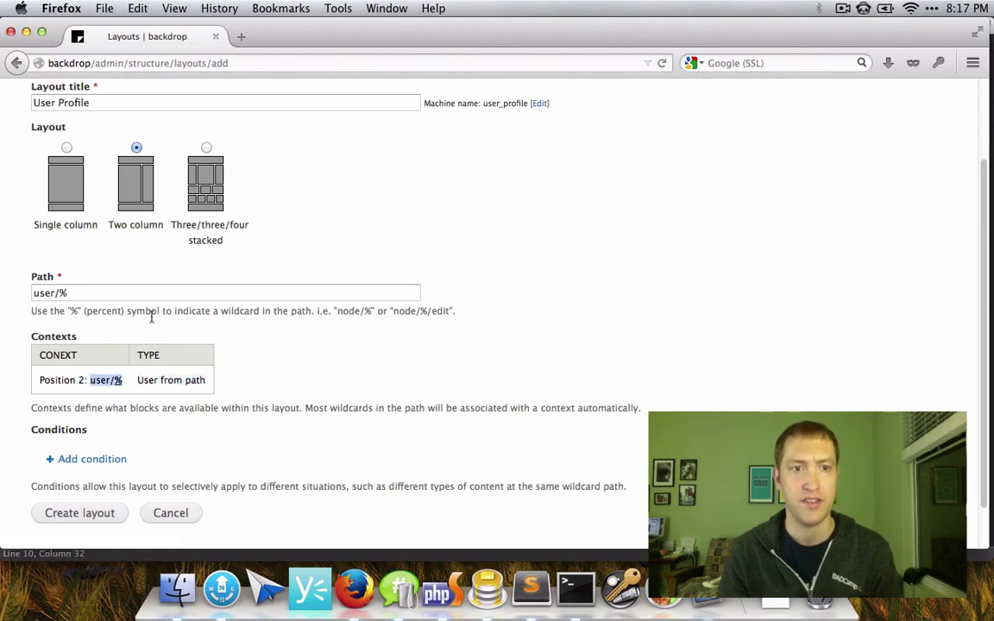
Extend the path to user/%/articles/% and view the context type choices for position 4, keeping String pass-through
left_click(95, 294)
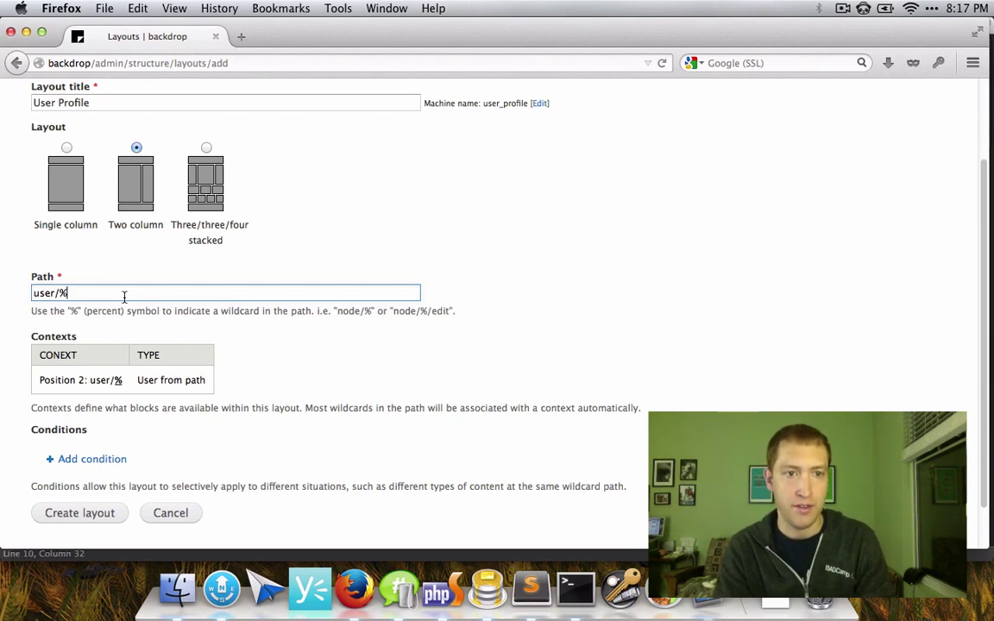
type("/%")
left_click(72, 293)
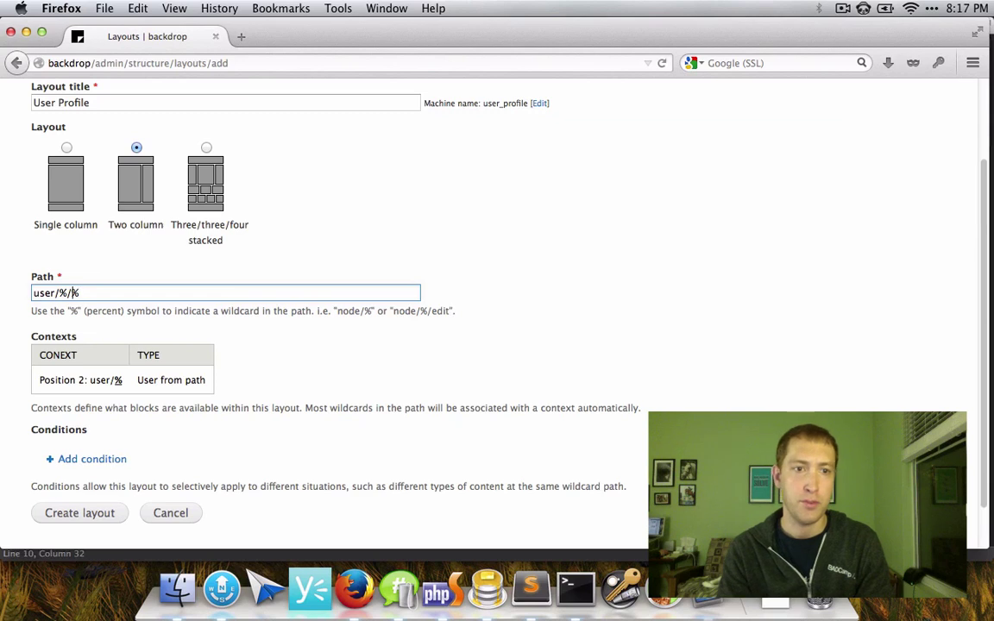
type("articles/")
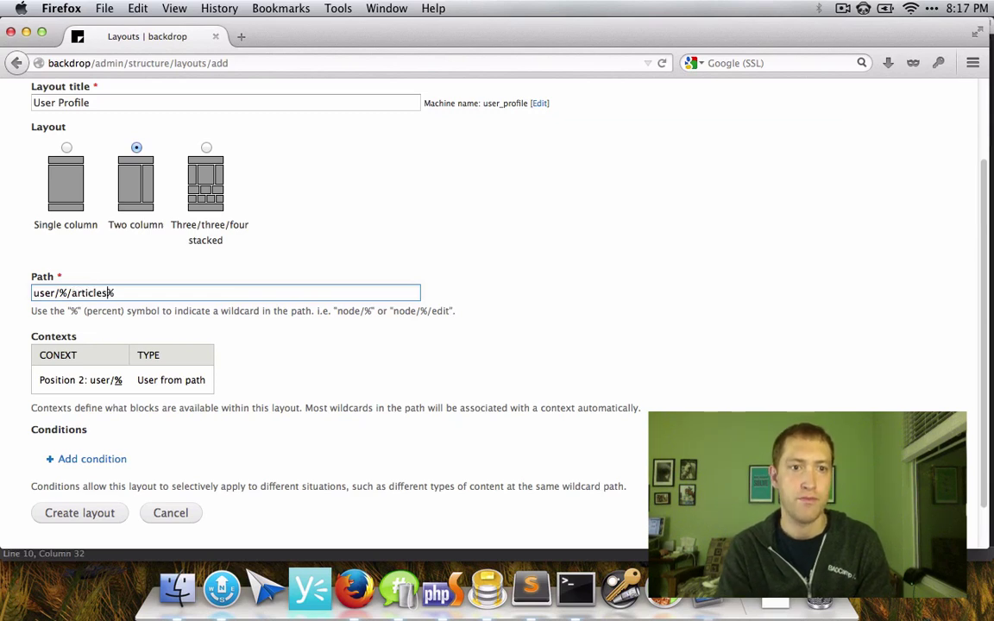
key("Tab")
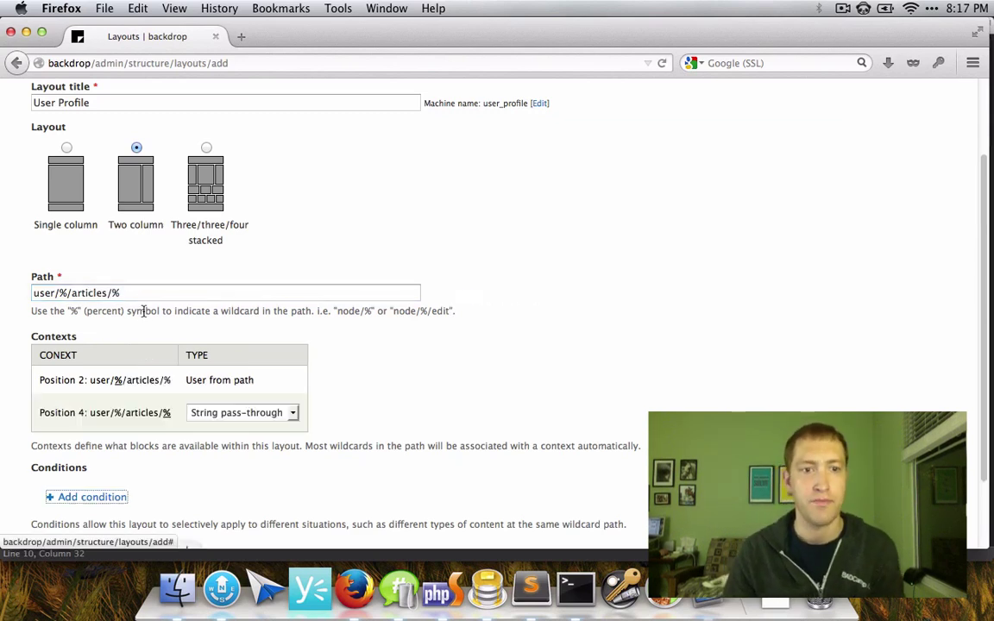
scroll(147, 308, "down", 1)
left_click(219, 360)
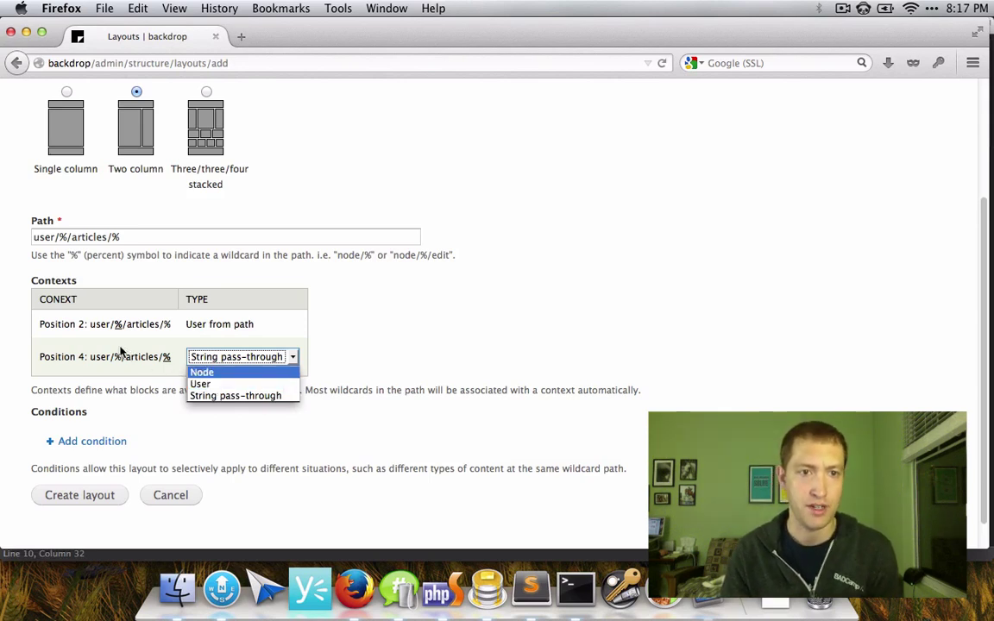
left_click(107, 311)
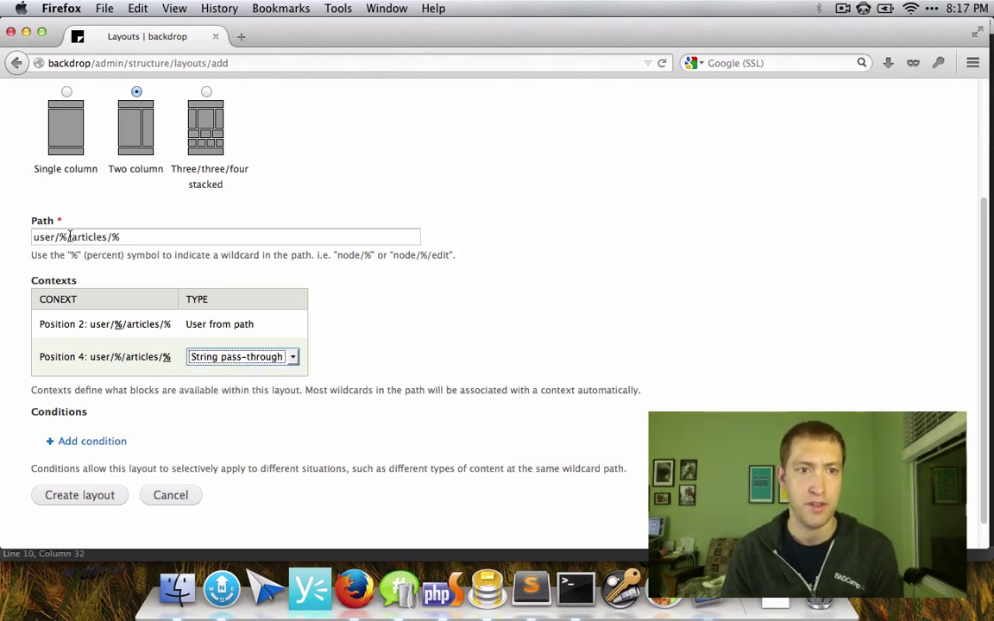
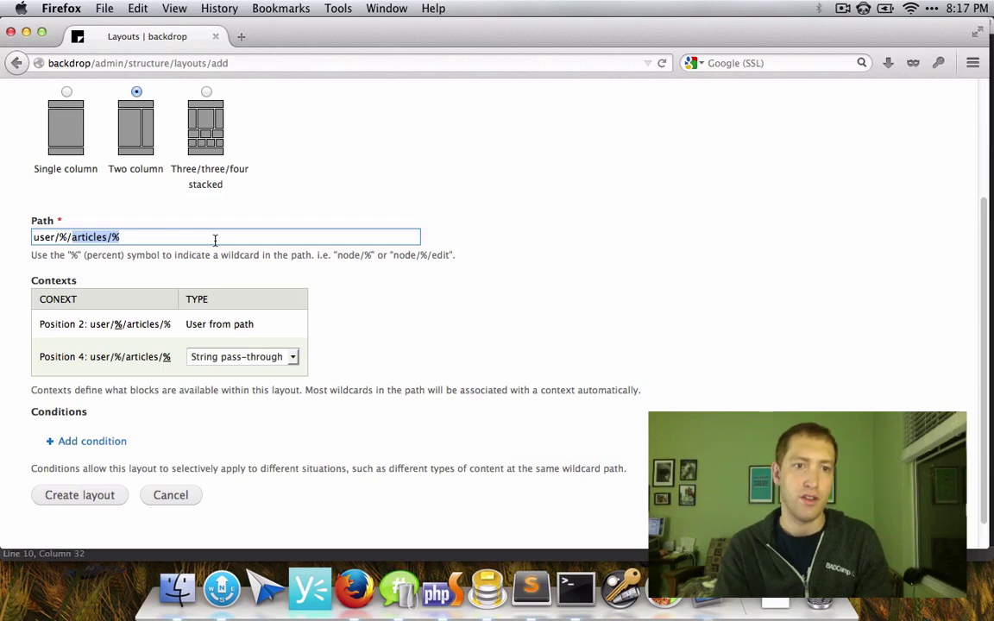
Shorten the path back to user/% and create the User Profile layout
key("BackSpace")
key("BackSpace")
key("Tab")
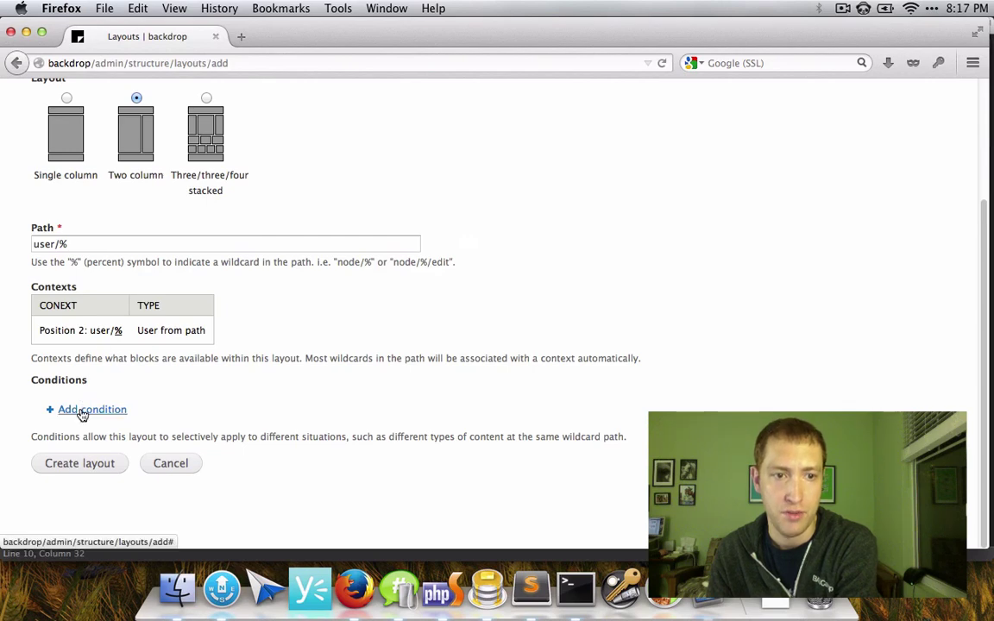
left_click(76, 466)
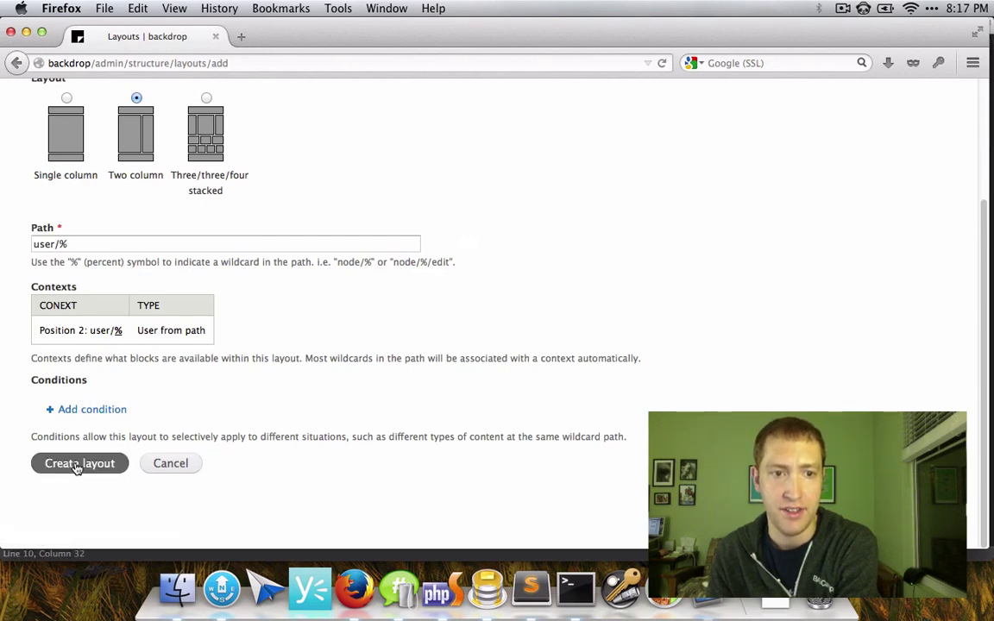
Add the existing custom block "A new custom block here" to the Sidebar region with its default title
scroll(414, 315, "down", 5)
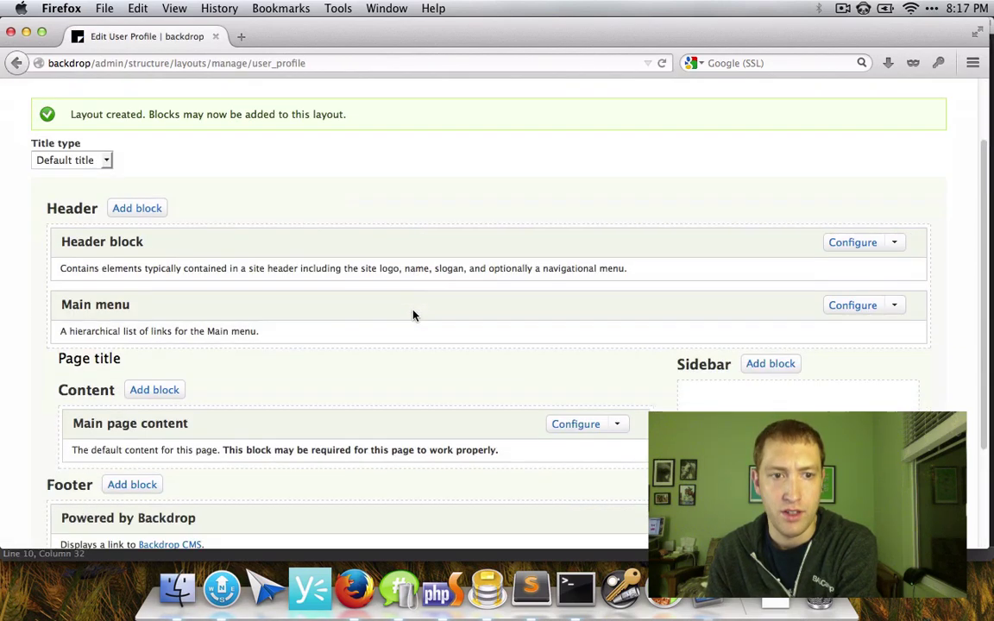
scroll(422, 297, "up", 1)
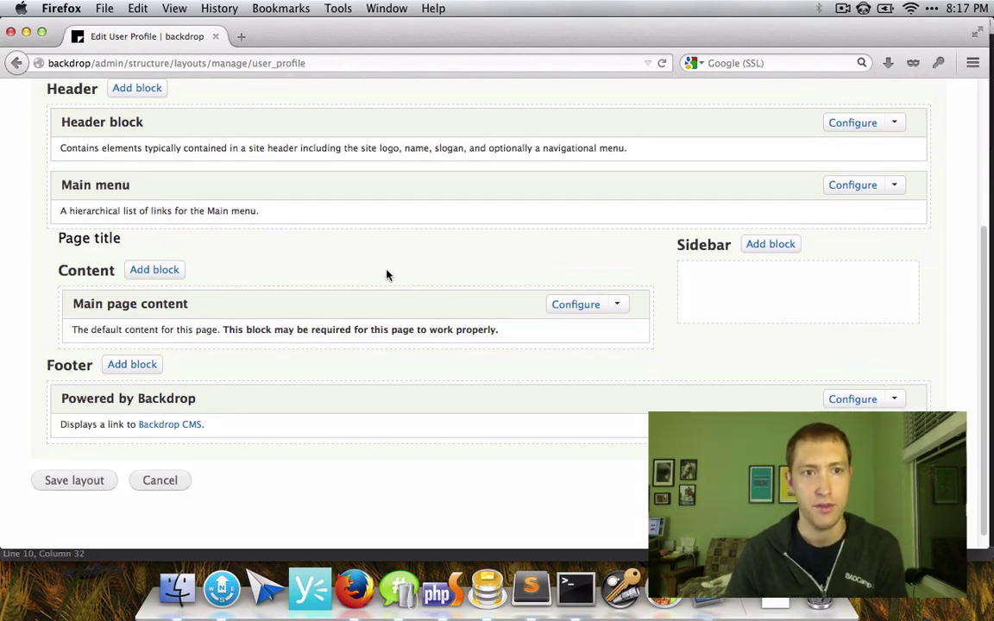
scroll(379, 276, "up", 1)
left_click(776, 258)
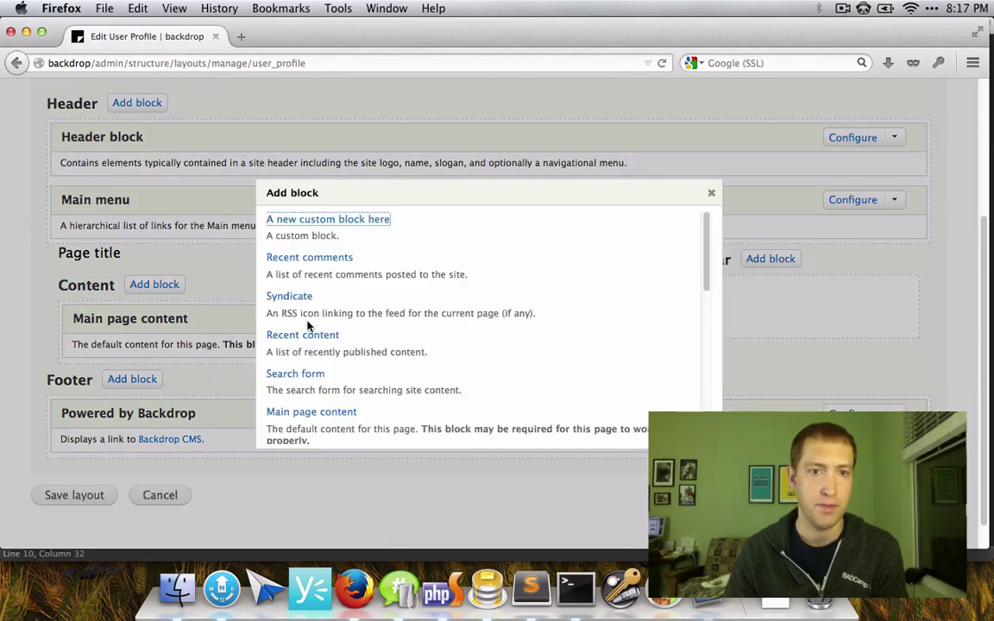
scroll(345, 328, "down", 1)
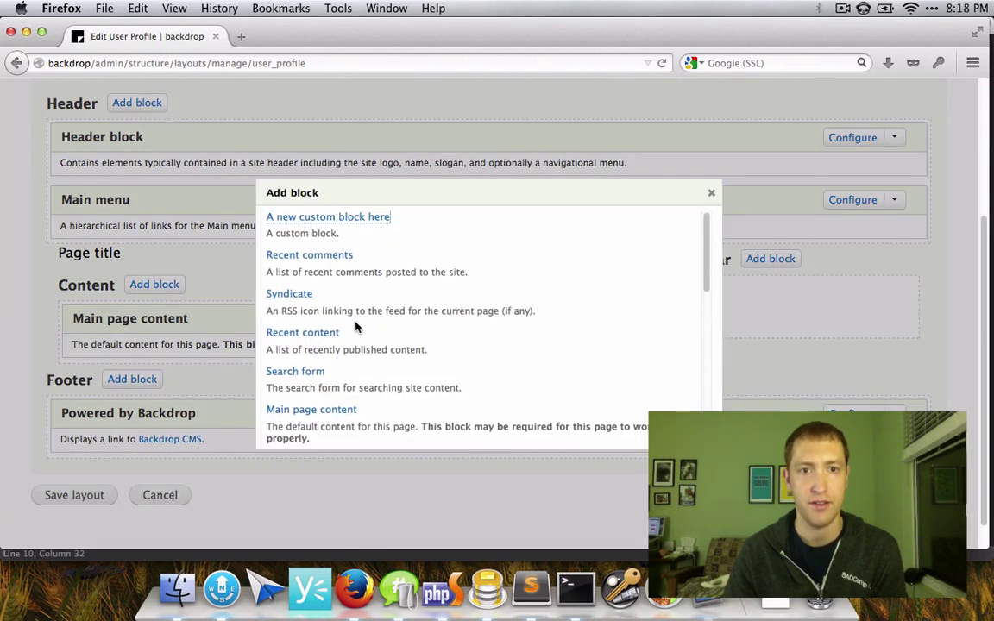
left_click(299, 220)
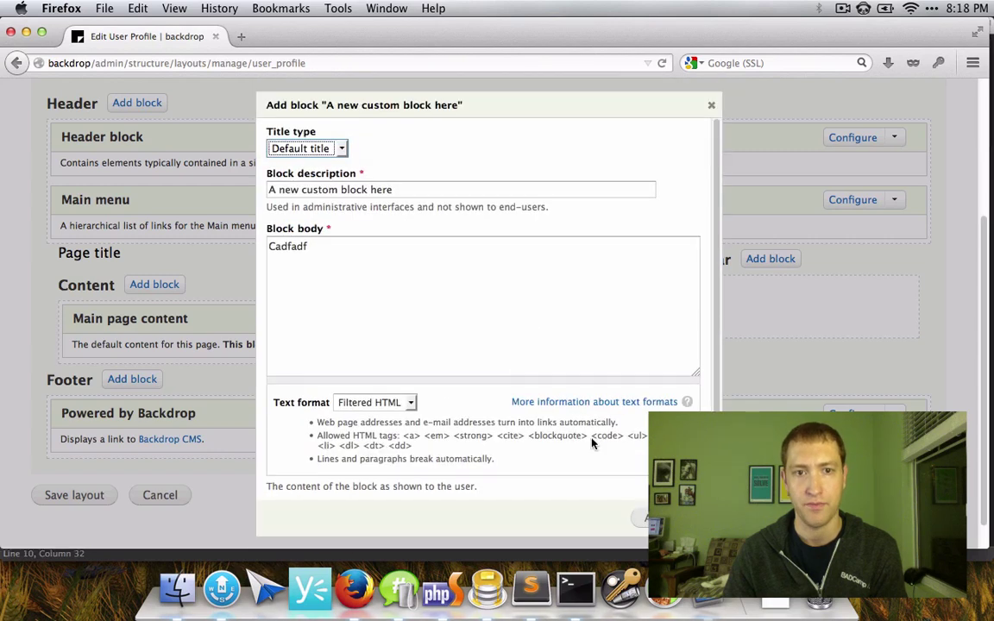
left_click(643, 518)
Choose the User menu block as another block for the Sidebar region
left_click(761, 262)
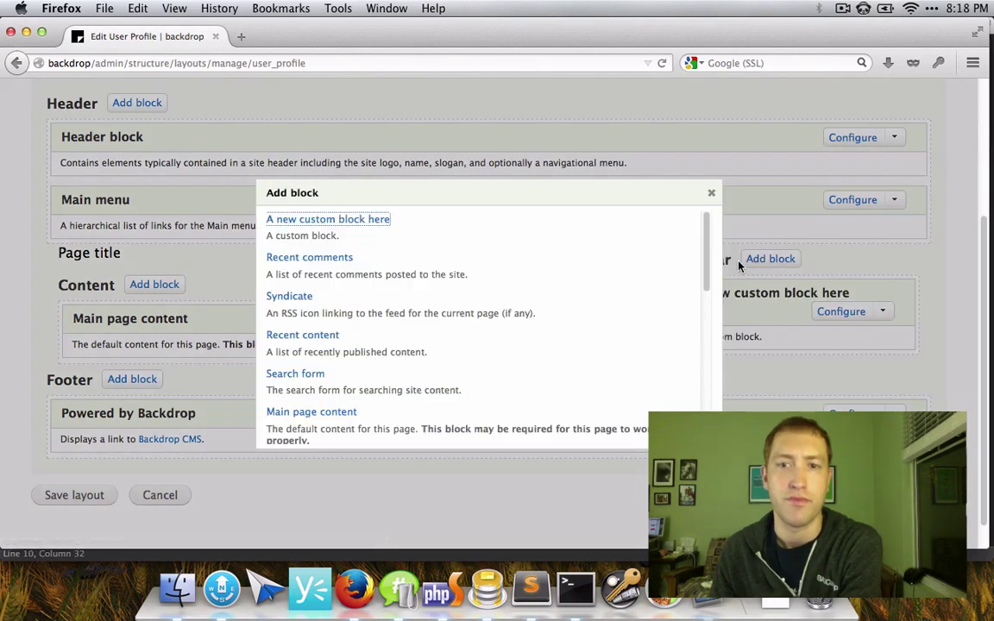
scroll(351, 345, "down", 5)
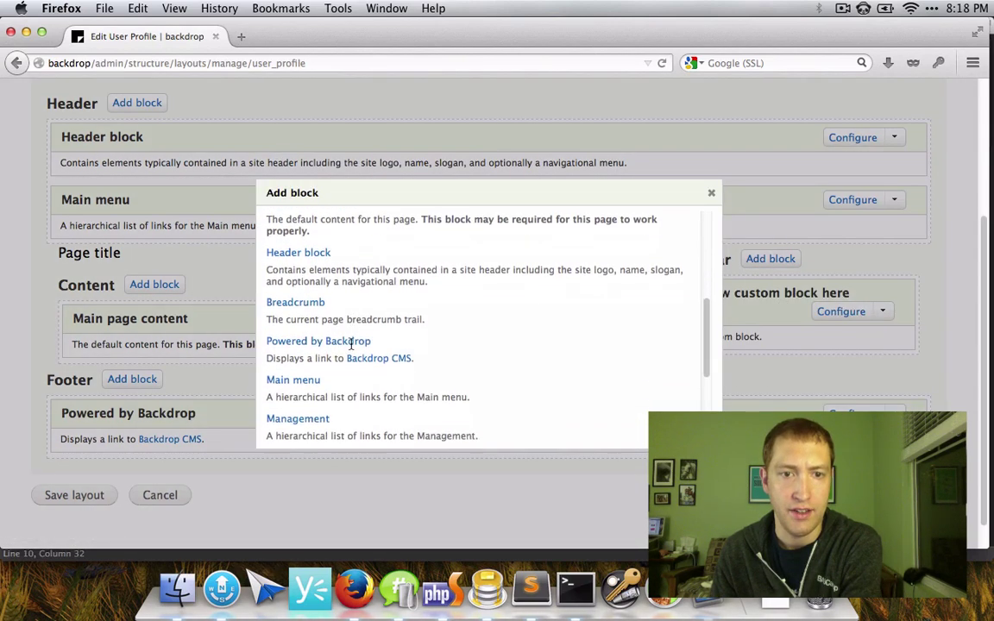
scroll(352, 345, "down", 4)
left_click(295, 335)
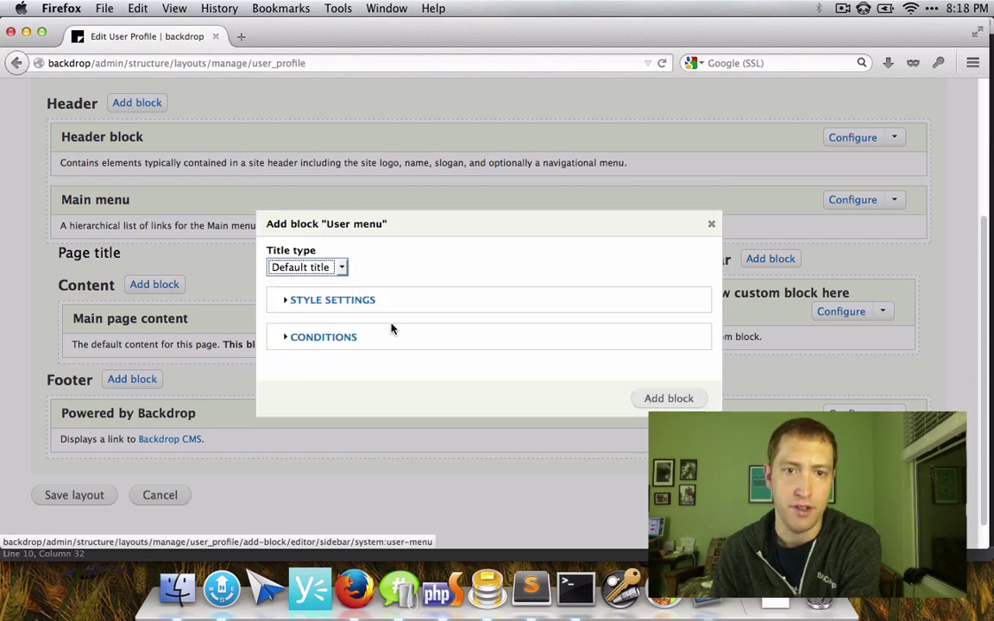
Choose a User: Permission condition for the User menu block and open its configuration
left_click(346, 343)
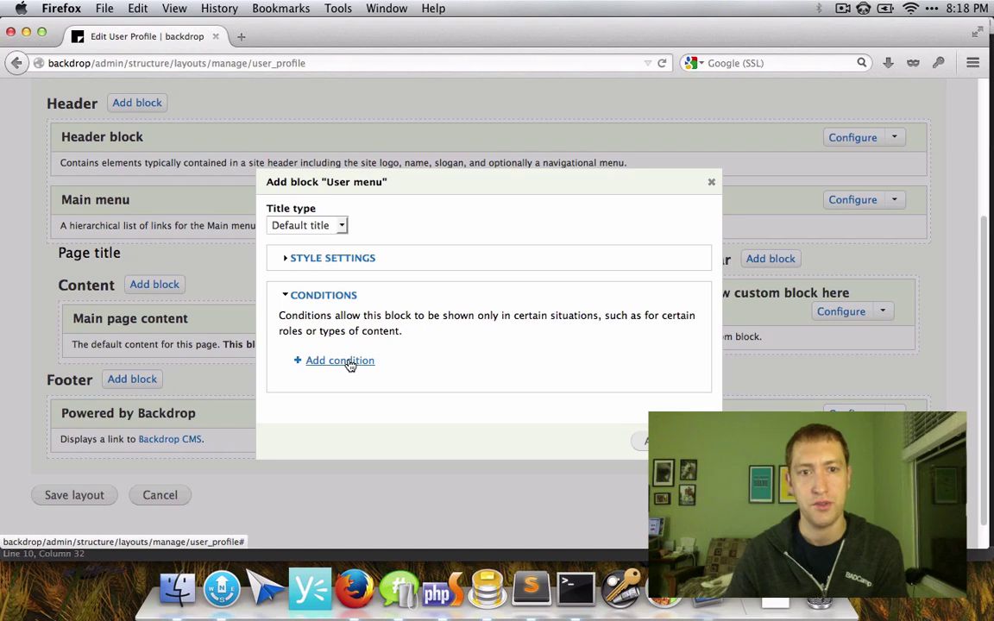
left_click(350, 363)
left_click(345, 328)
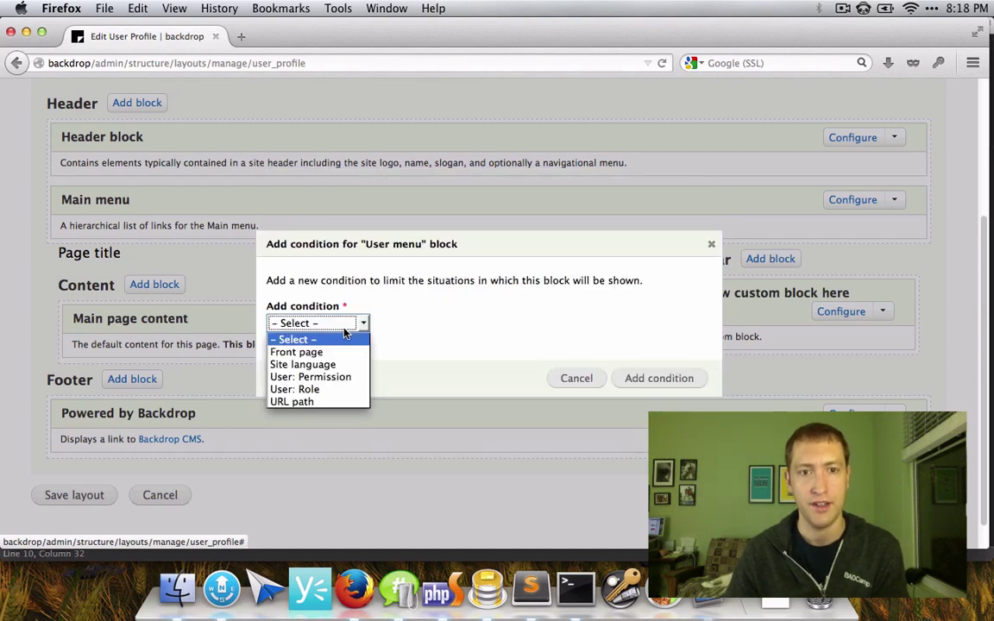
left_click(347, 377)
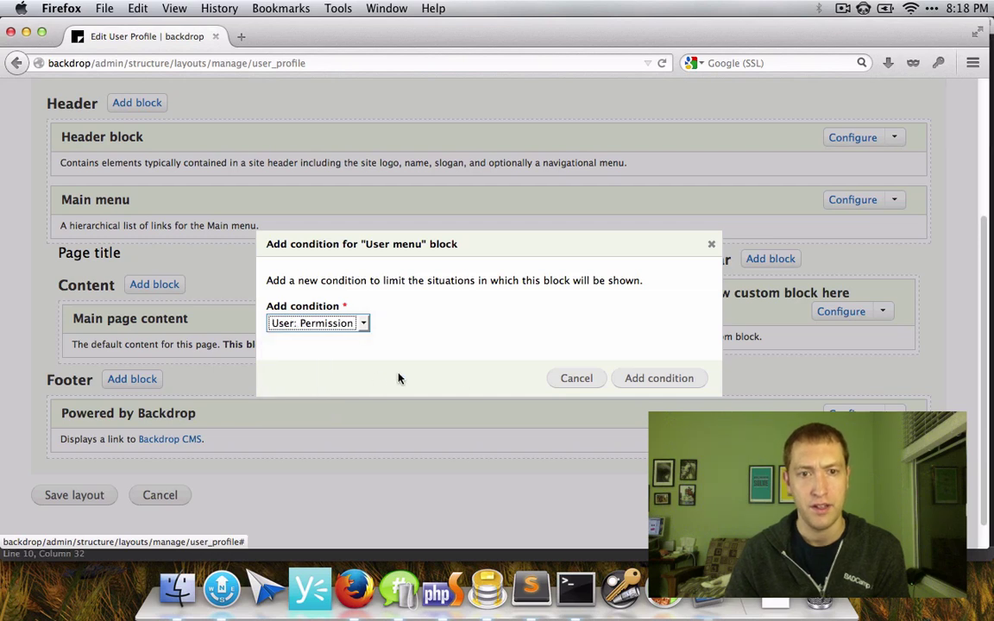
left_click(646, 381)
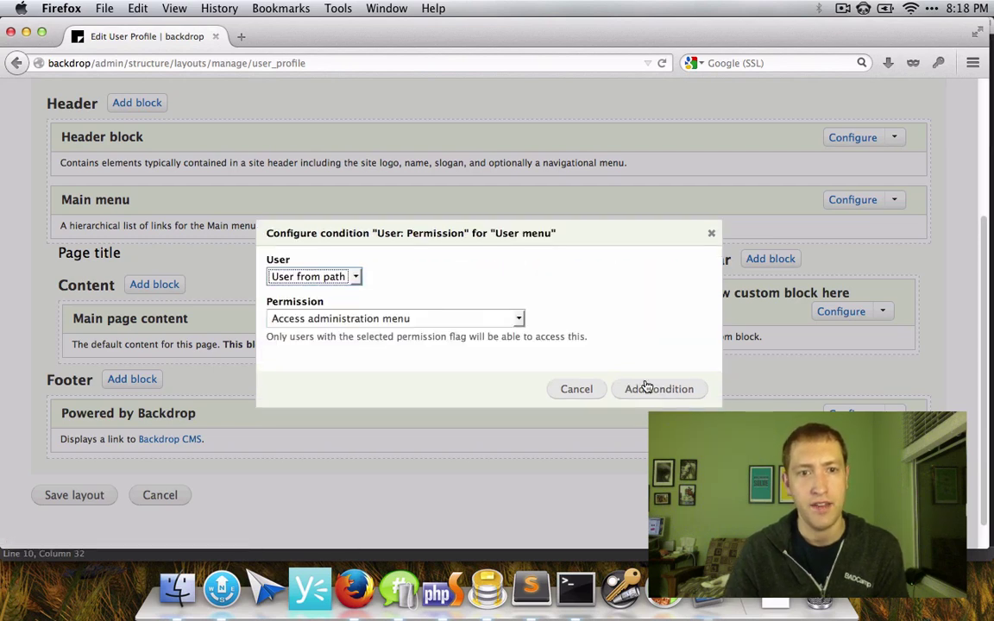
left_click(319, 278)
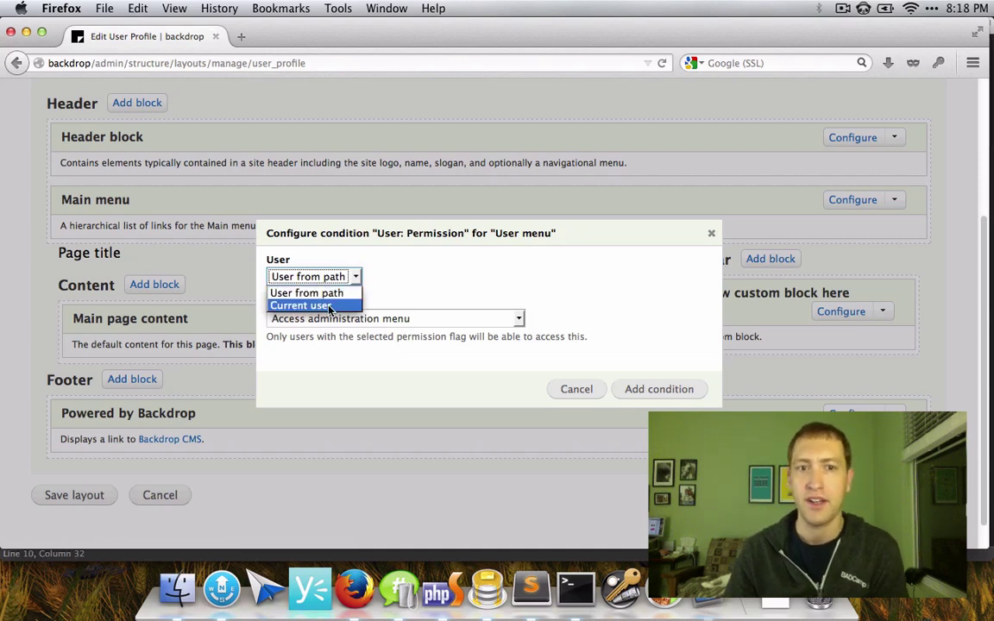
left_click(303, 305)
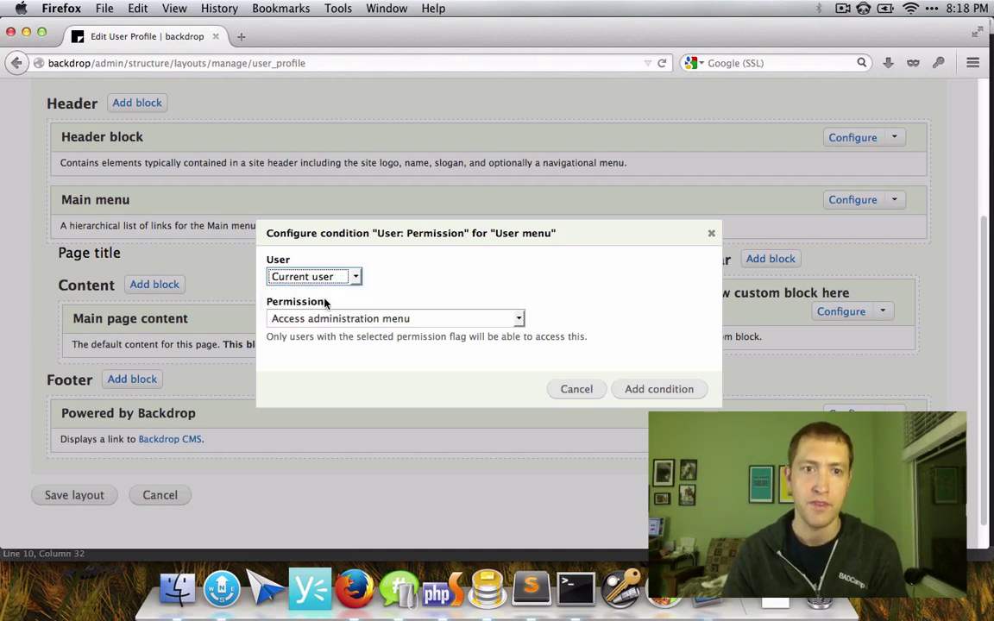
left_click(349, 278)
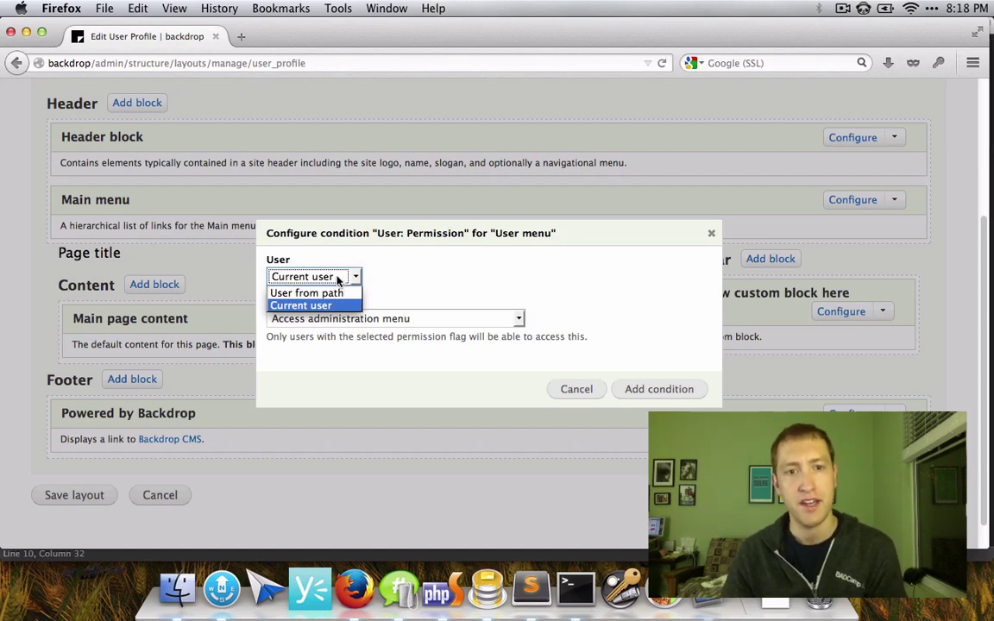
left_click(328, 292)
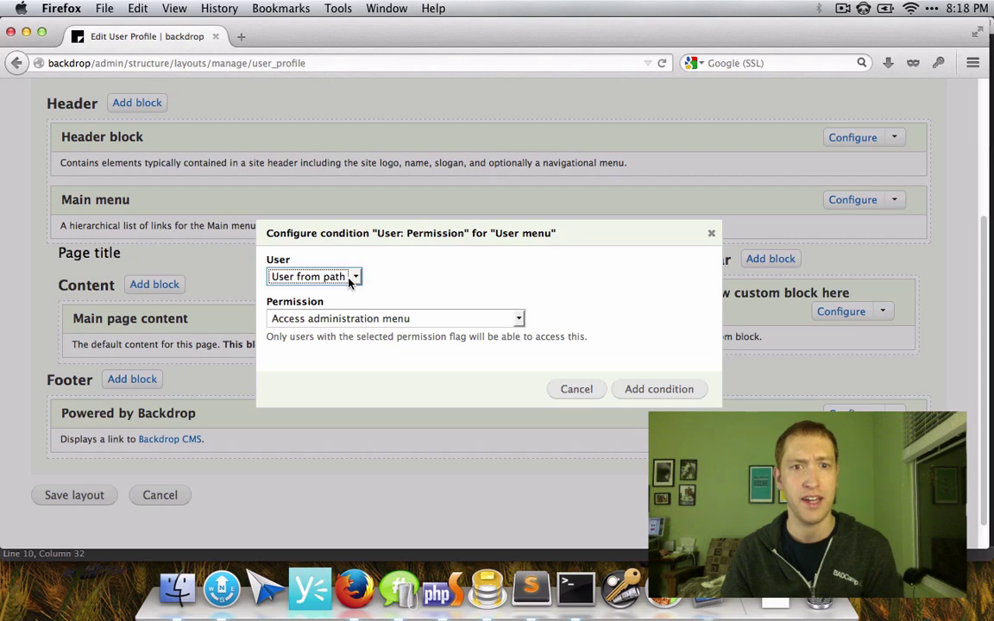
Set the User menu block's condition to Current user with the Post comments permission, add it, and save the block configuration
left_click(349, 280)
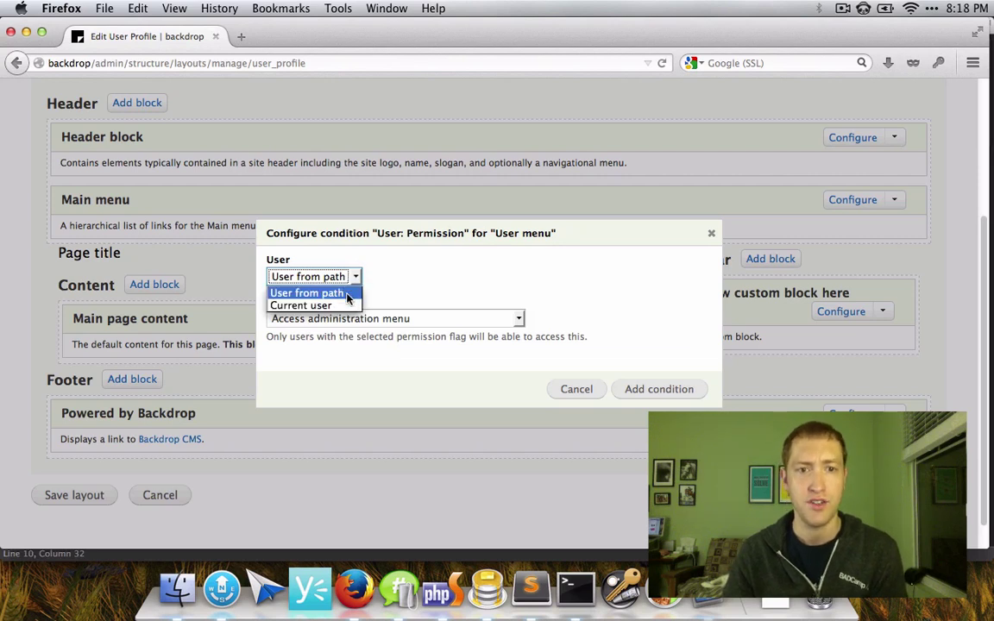
key("Escape")
key("Down")
left_click(354, 318)
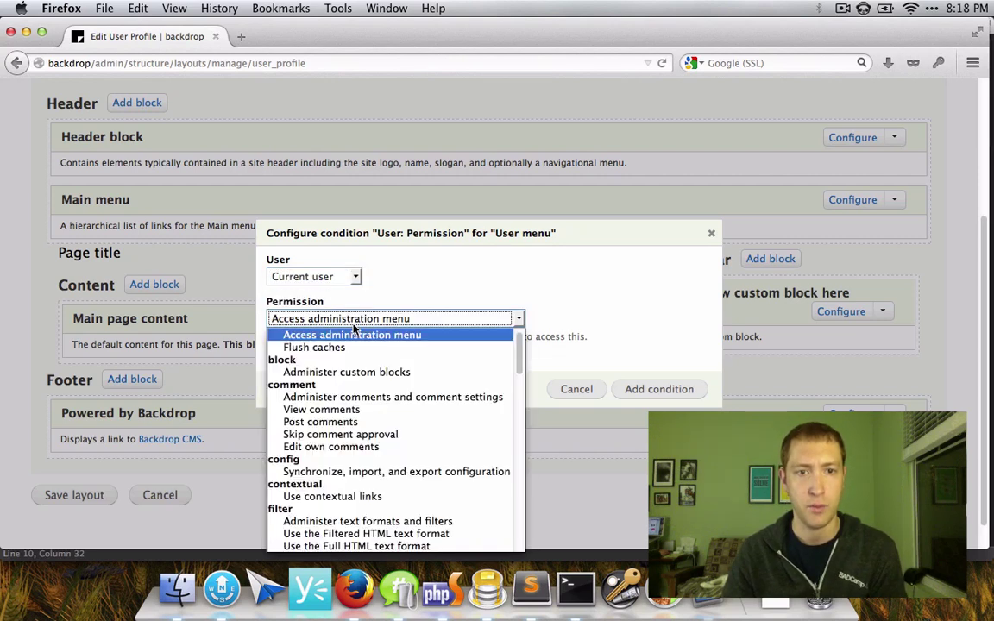
left_click(345, 422)
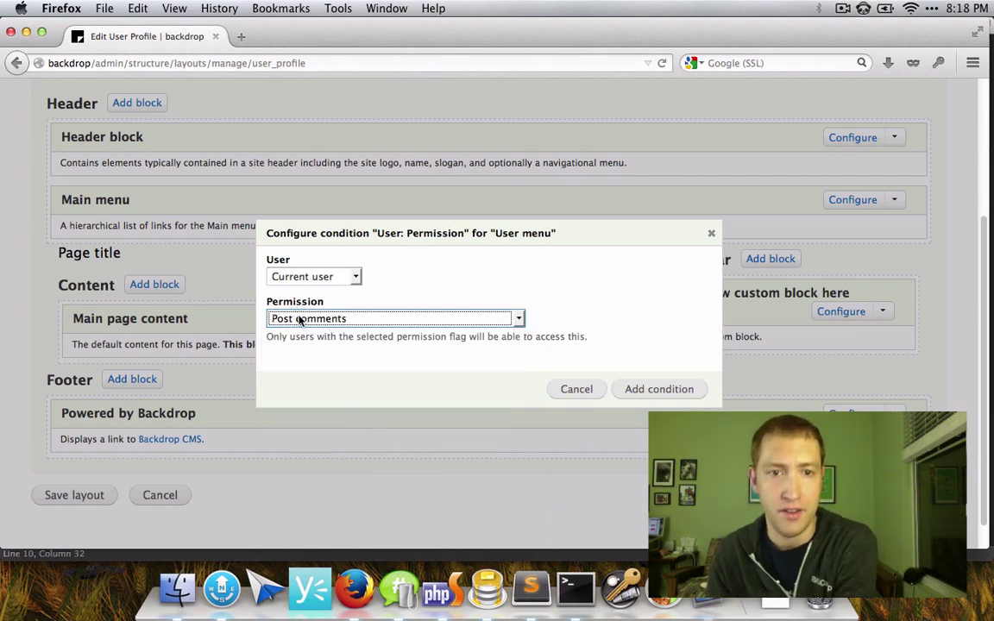
left_click(645, 390)
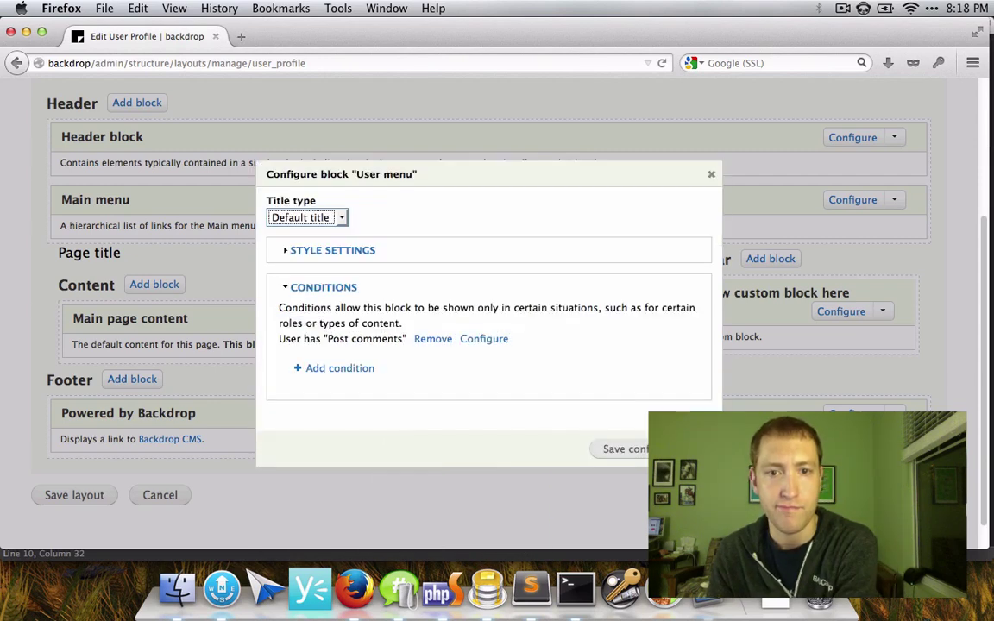
left_click(639, 453)
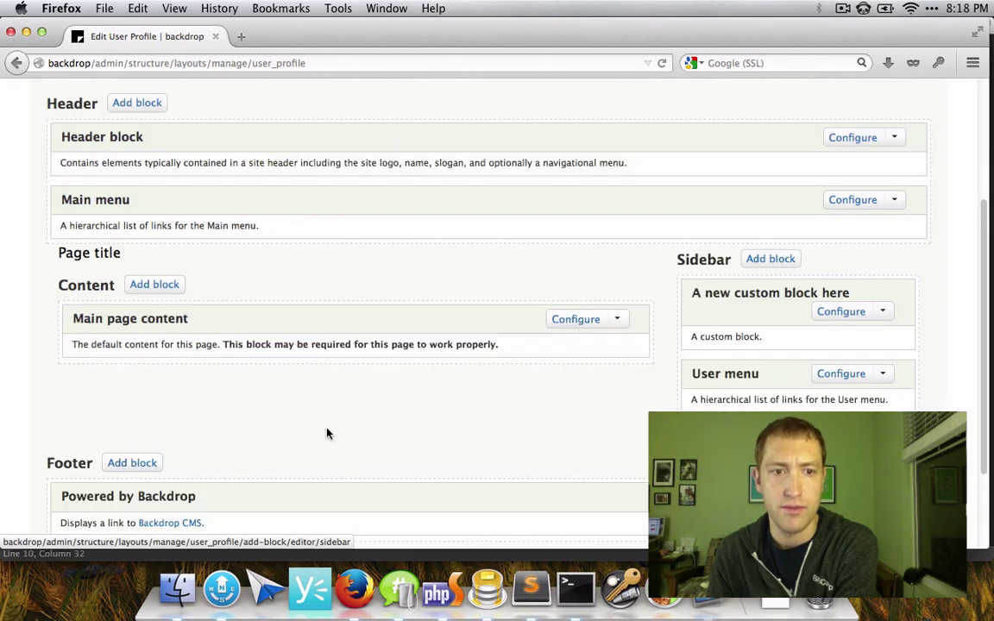
Save the User Profile layout and return to the list of layouts
scroll(326, 432, "down", 1)
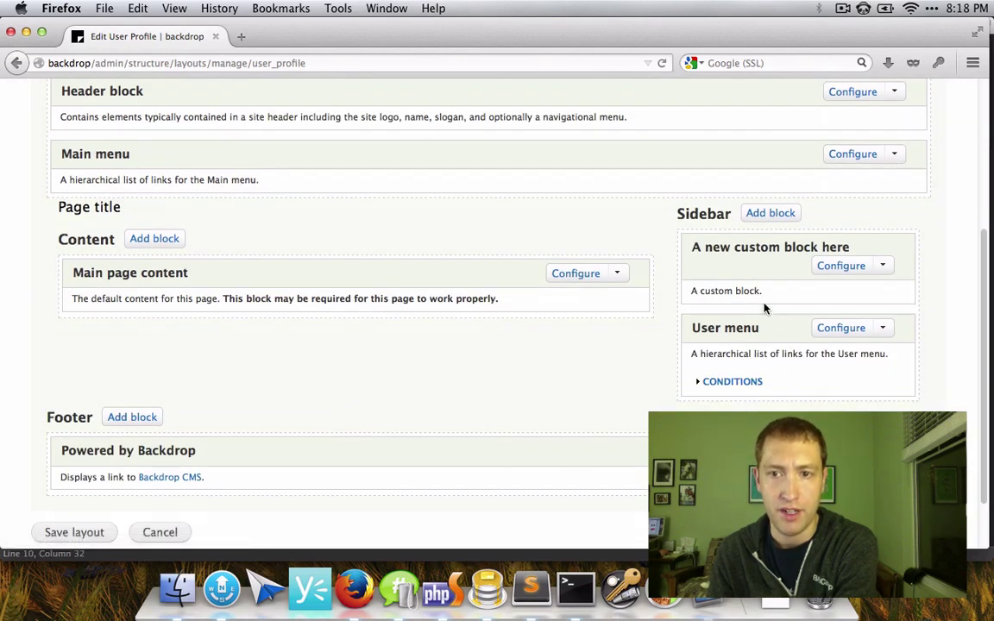
scroll(643, 347, "down", 2)
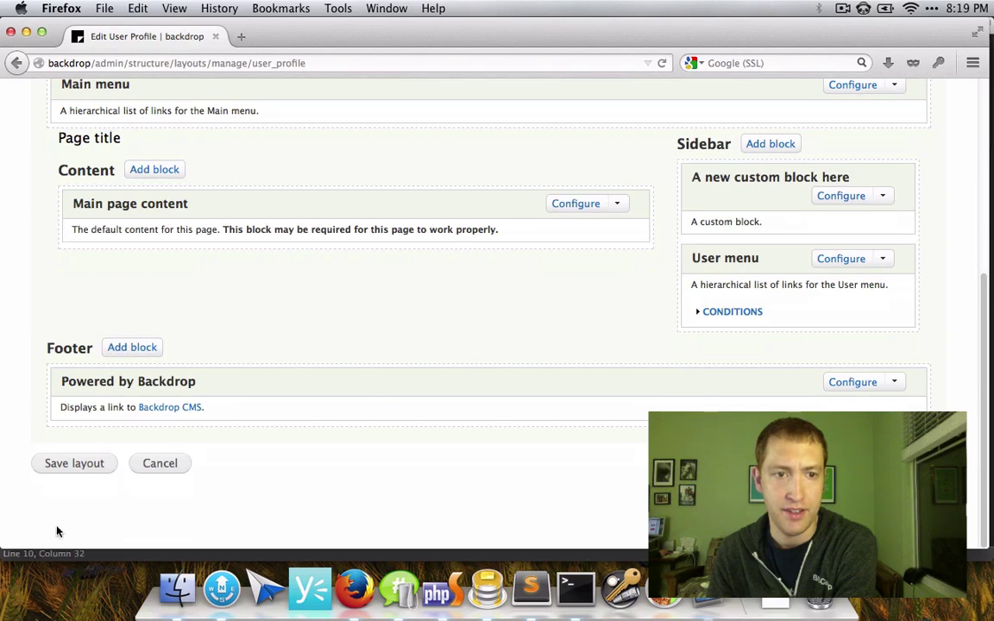
left_click(65, 466)
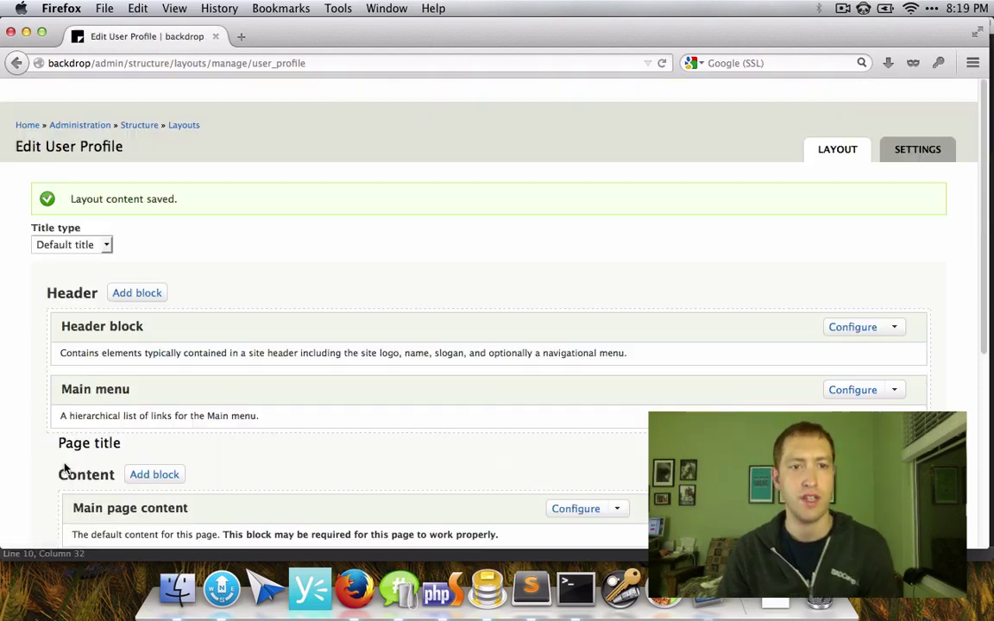
left_click(193, 128)
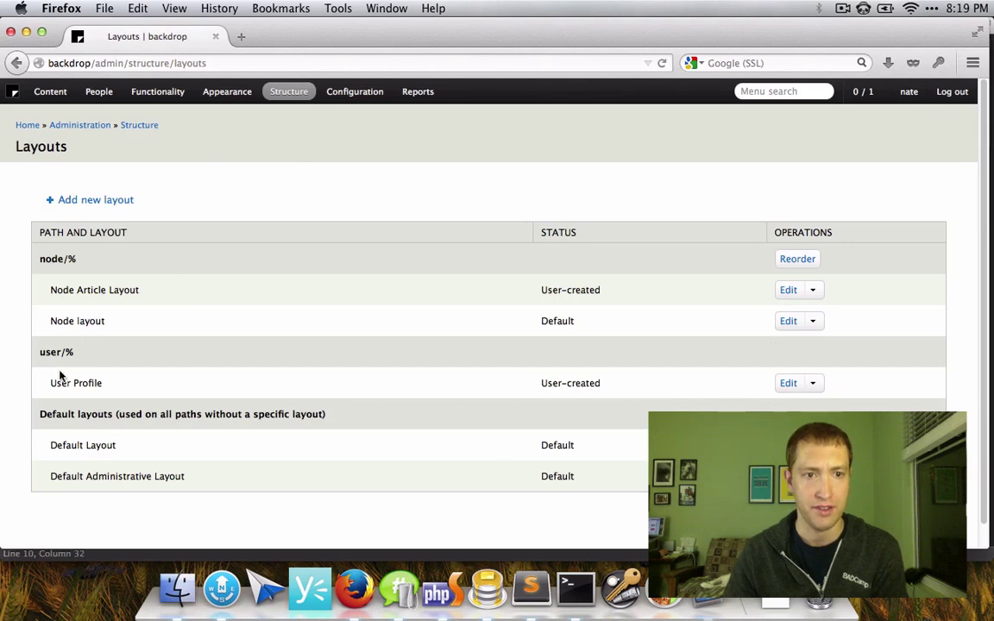
View the account page at user/1 with the new layout and go back to the site's home page
left_click_drag(95, 63, 468, 151)
type("user/1")
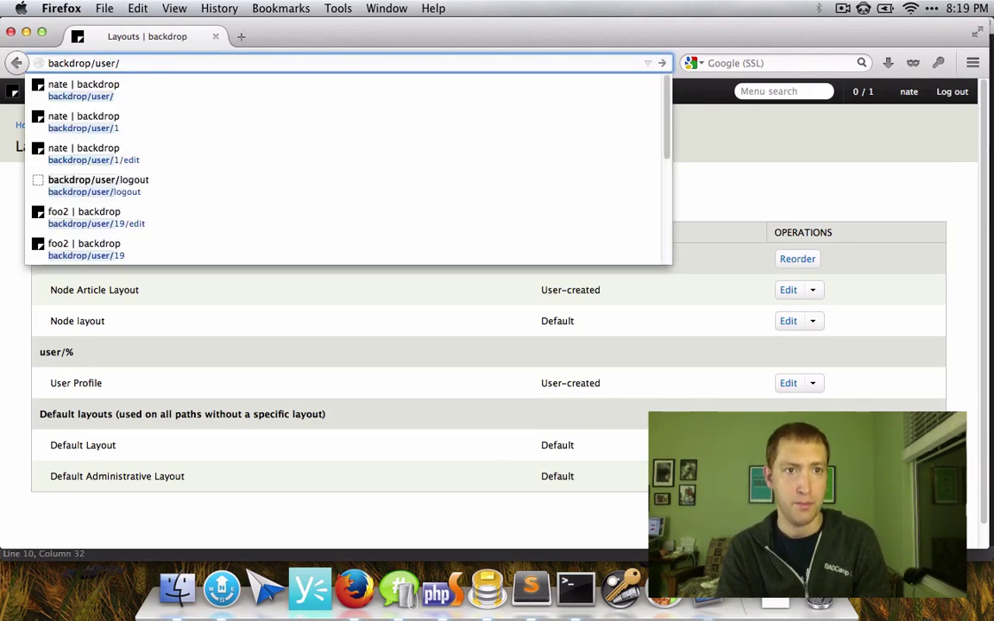
key("Return")
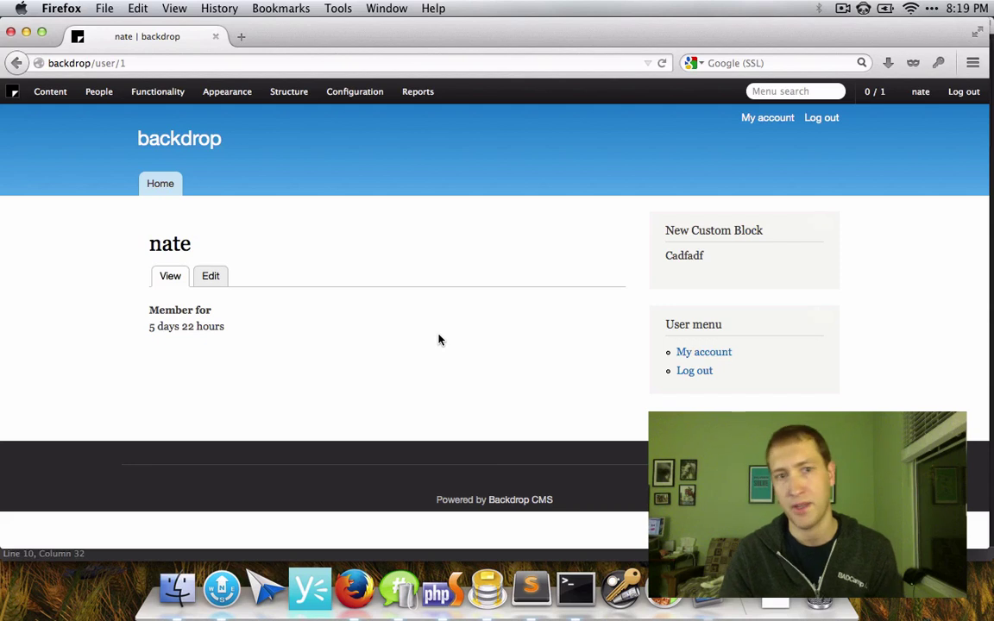
left_click(172, 155)
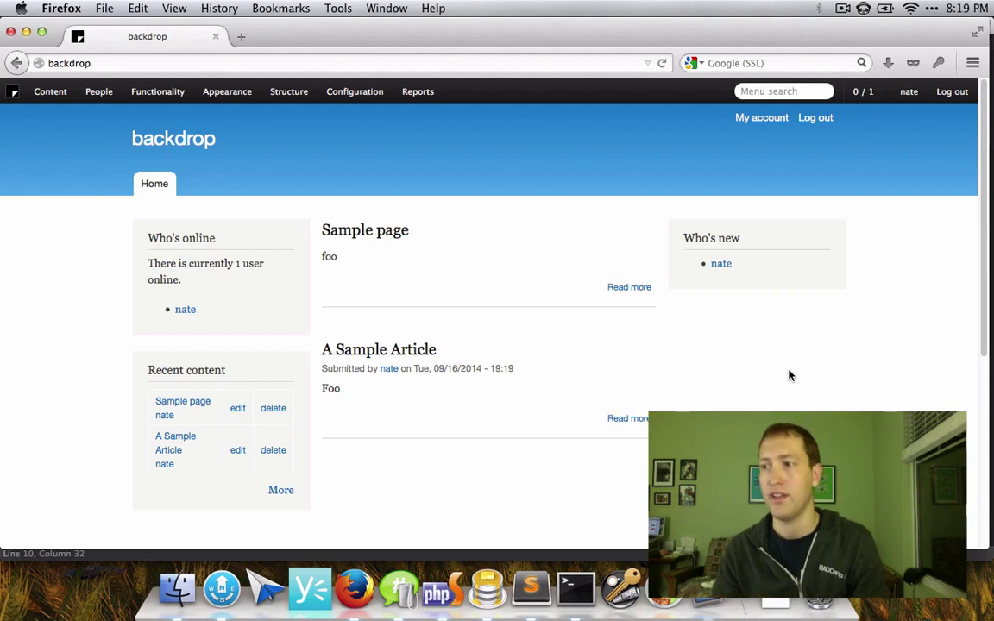
Switch to Path Finder and browse from the backdrop folder to core/modules/layout/layouts
left_click(222, 590)
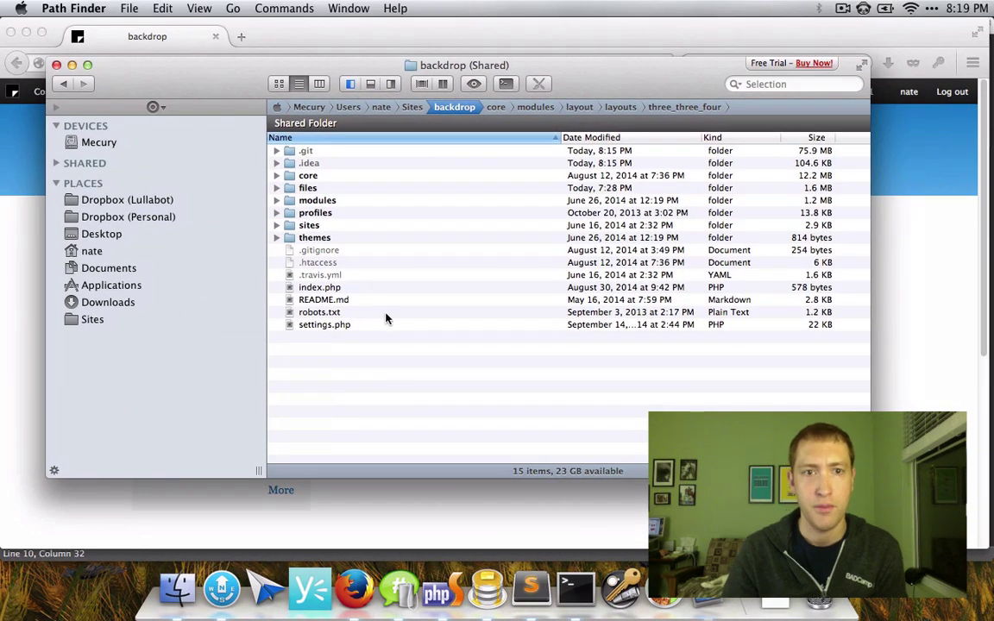
double_click(306, 176)
left_click(316, 177)
double_click(316, 177)
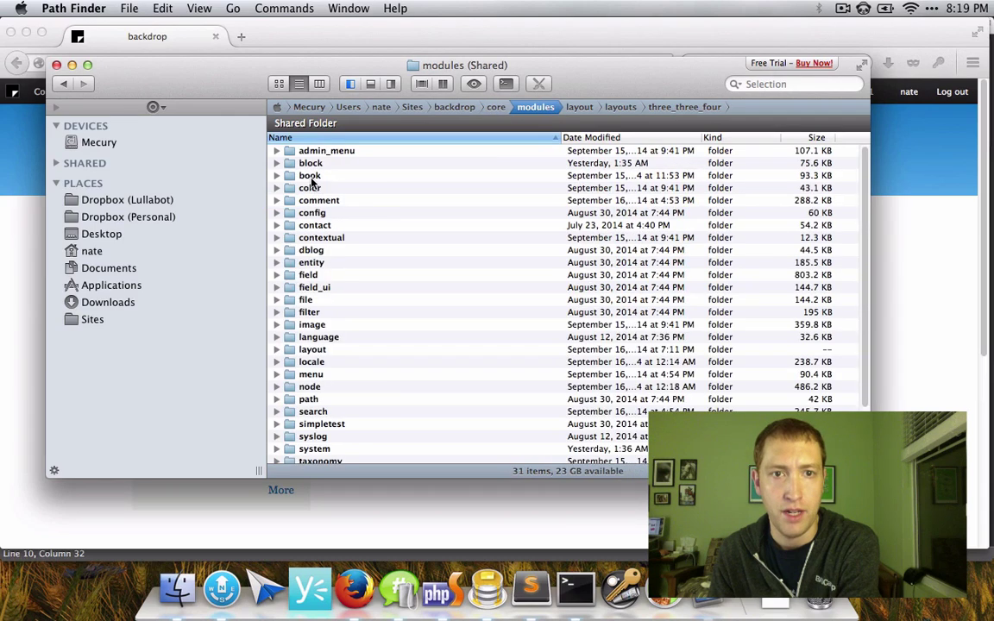
scroll(326, 306, "down", 2)
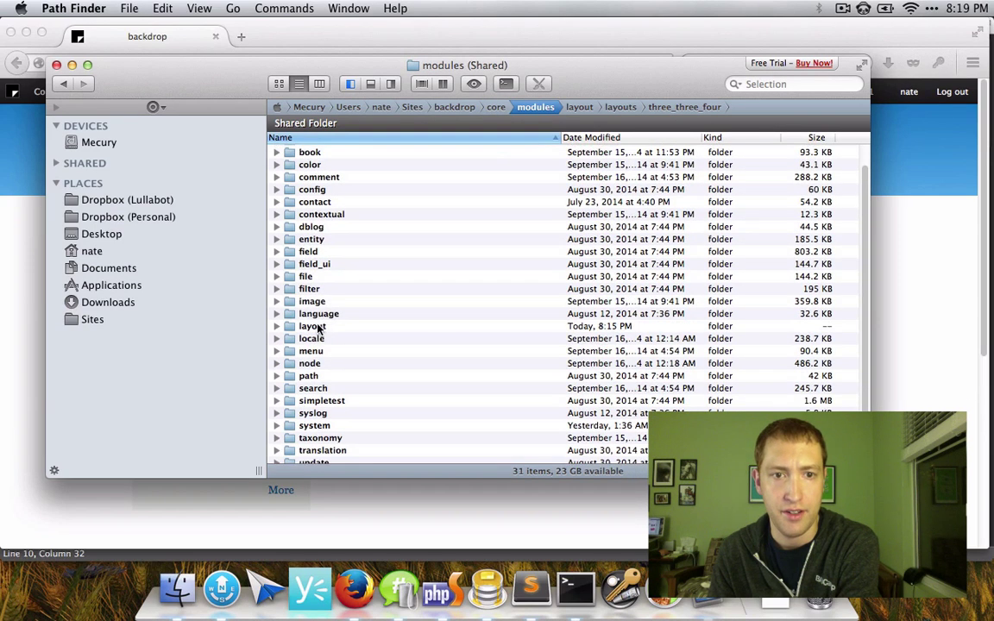
double_click(316, 328)
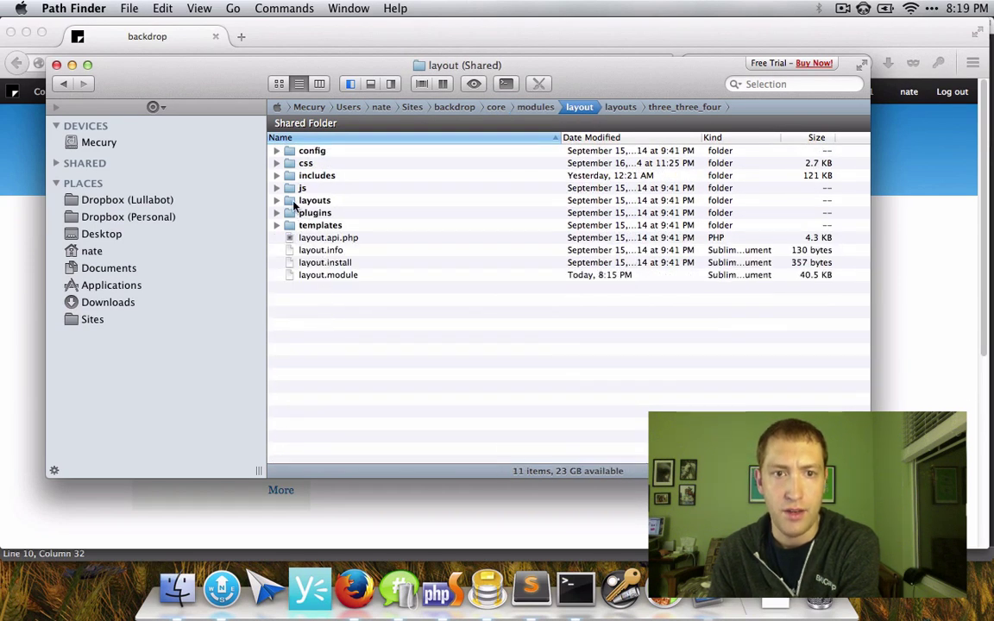
left_click(293, 200)
double_click(316, 201)
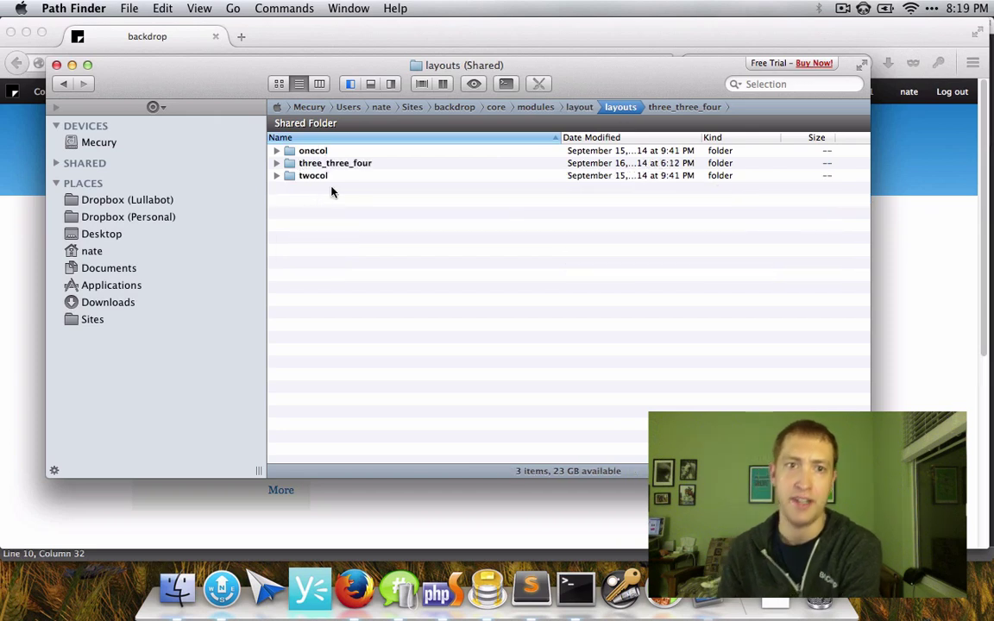
Open layout--three-three-four.tpl.php from the three_three_four folder in Sublime Text and read through its region variables and opening markup
left_click(277, 164)
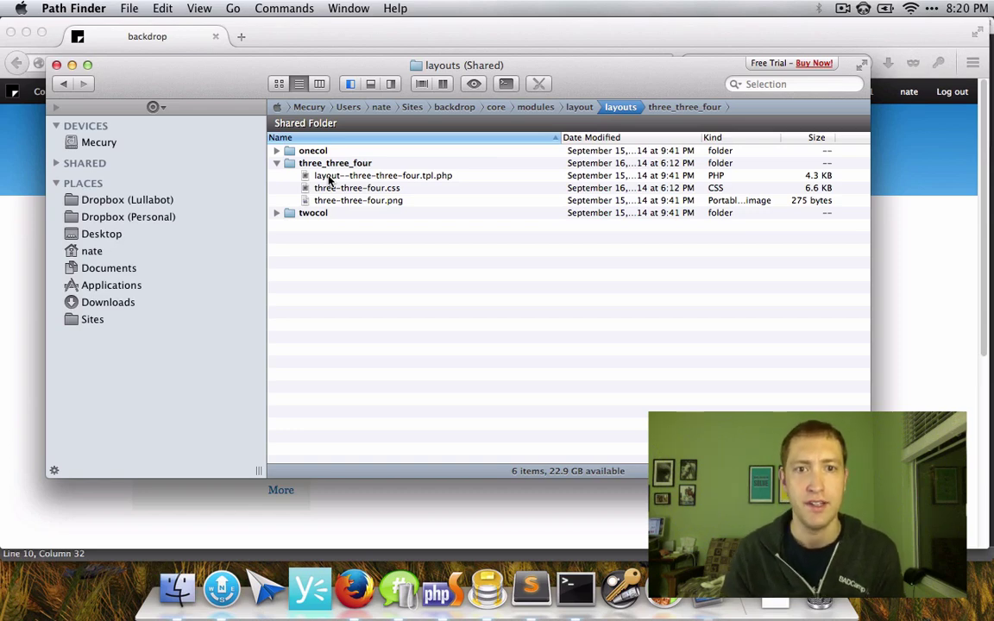
left_click_drag(329, 179, 530, 587)
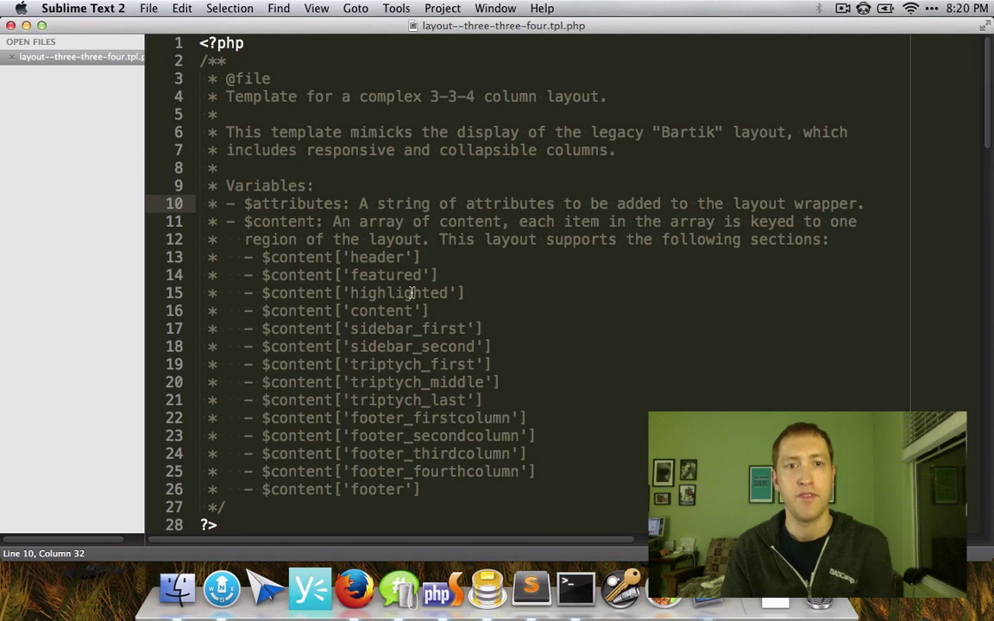
scroll(418, 276, "down", 6)
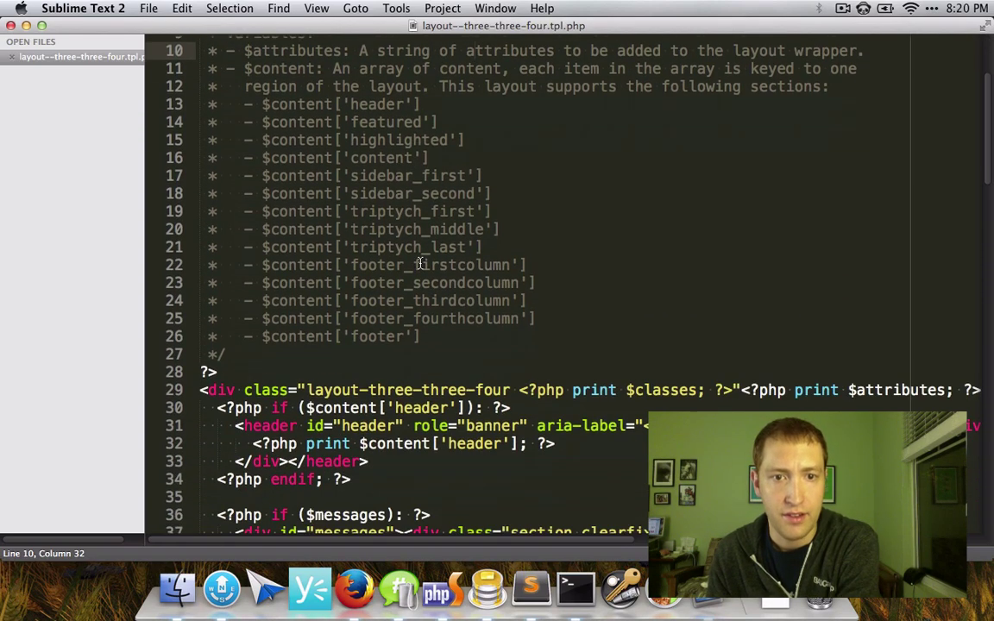
scroll(421, 262, "down", 5)
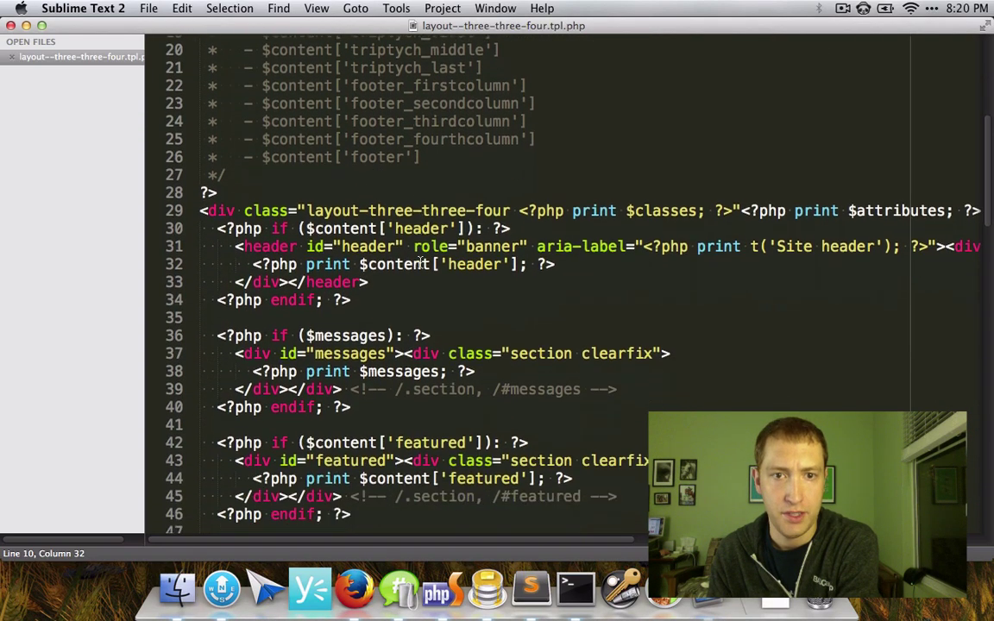
scroll(420, 262, "down", 1)
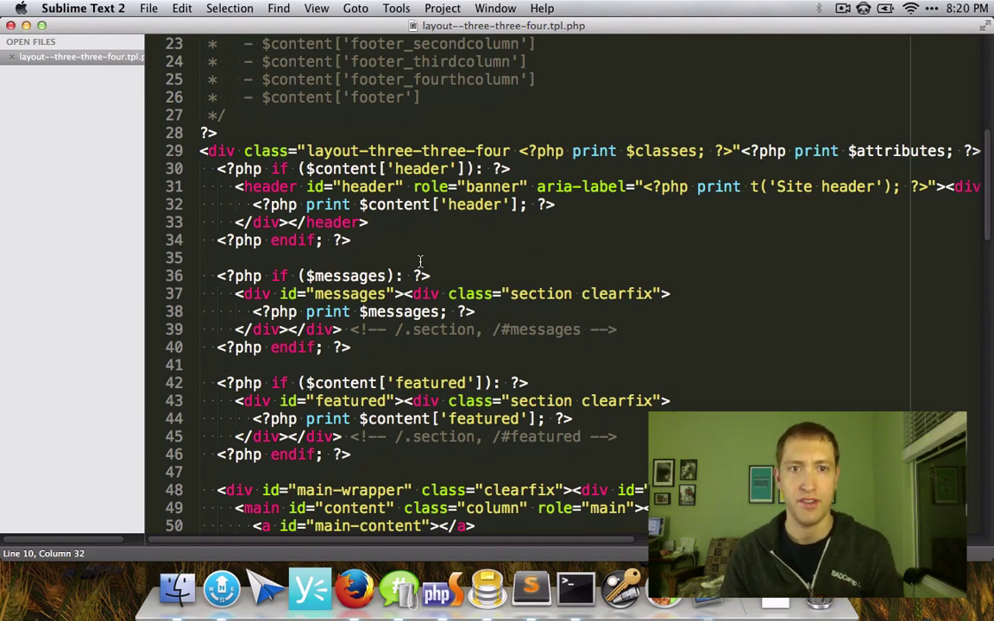
scroll(431, 255, "down", 1)
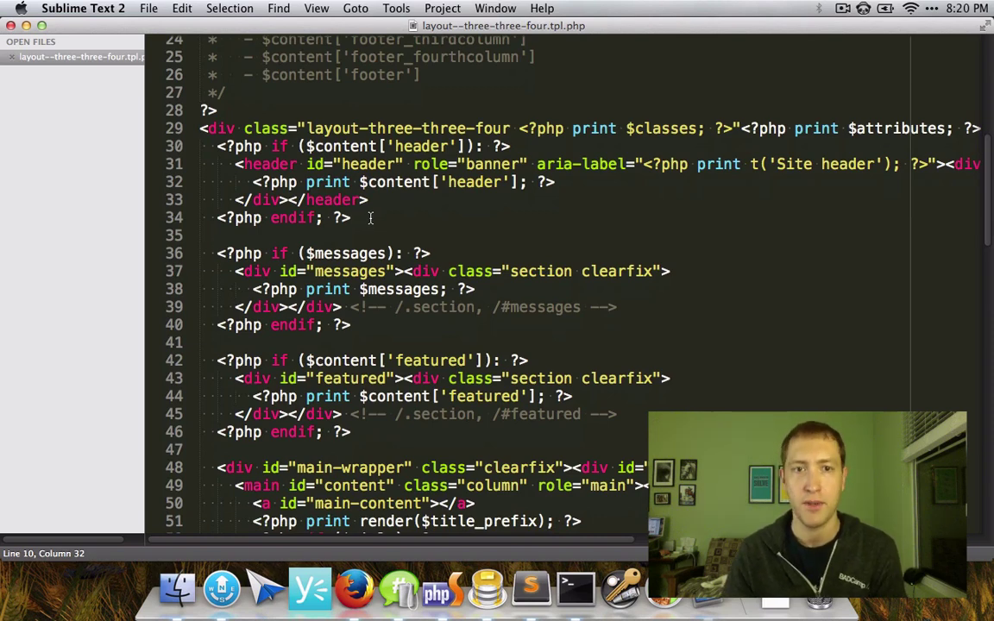
Examine the conditional header section in the template, highlighting the whole section and its line printing $content['header']
left_click_drag(369, 218, 201, 147)
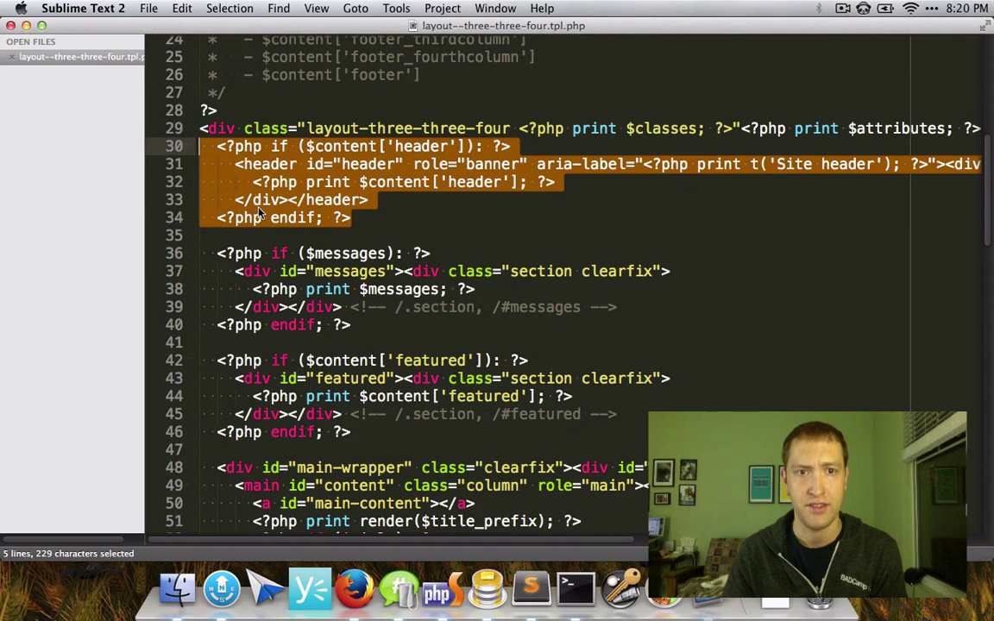
left_click(260, 240)
scroll(259, 240, "down", 1)
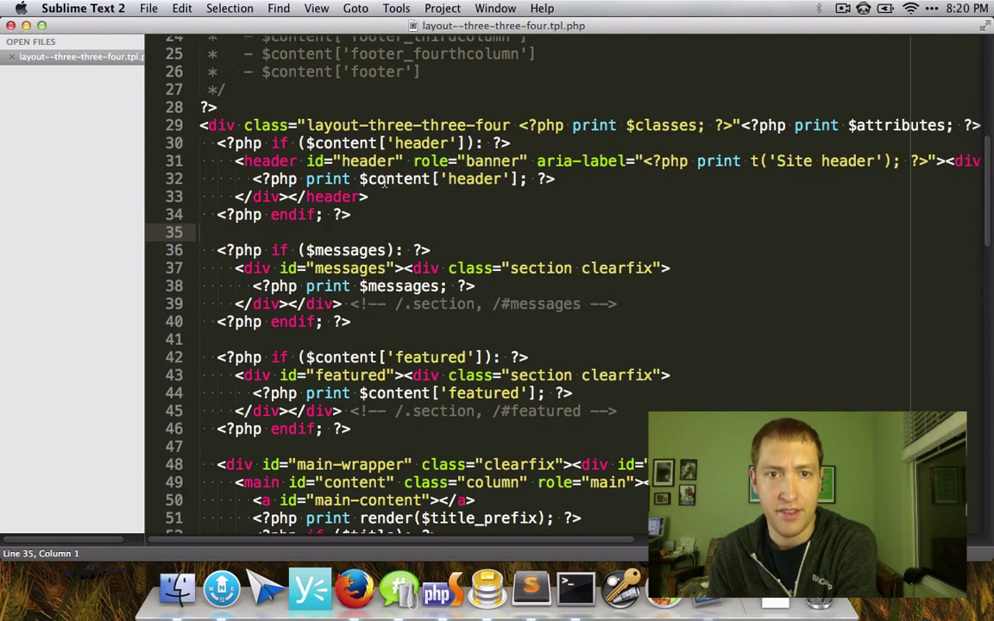
left_click_drag(253, 178, 567, 178)
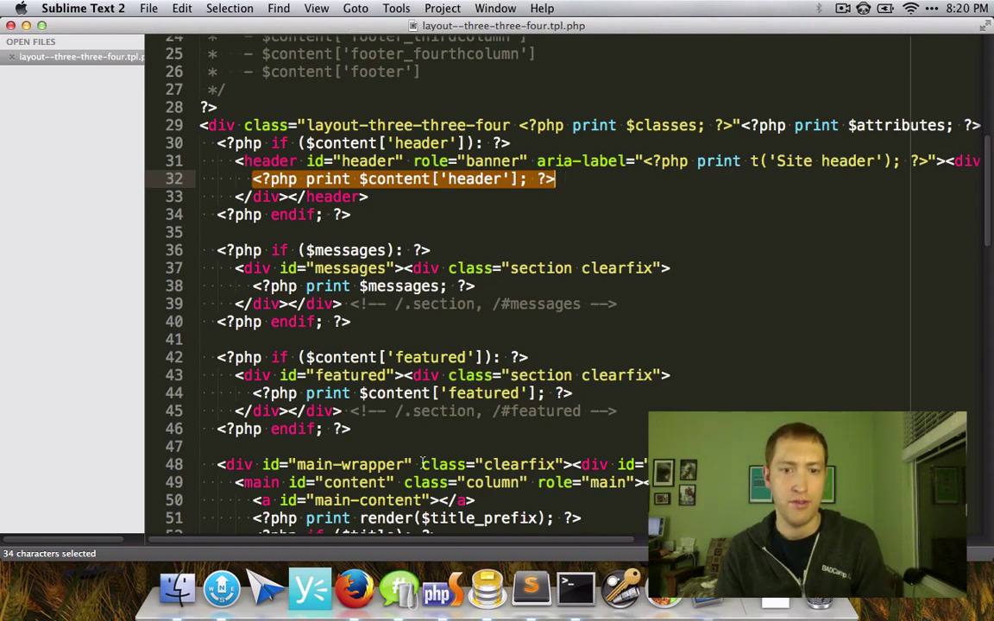
Switch to Firefox, turn off the site name in the home page's Header block while keeping User menu as its menu, and save the Default Layout
left_click(355, 591)
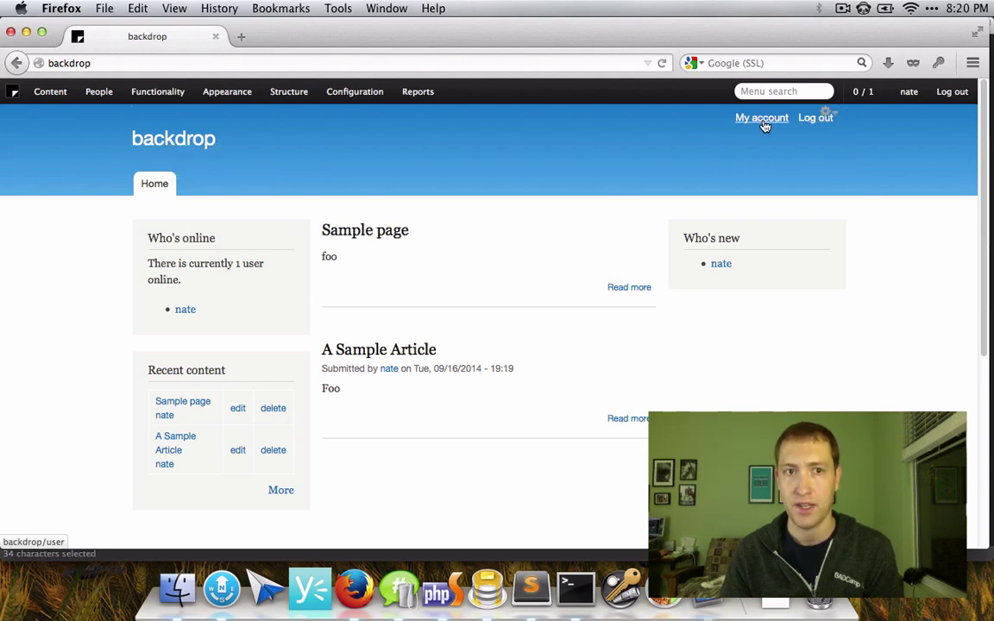
left_click(827, 113)
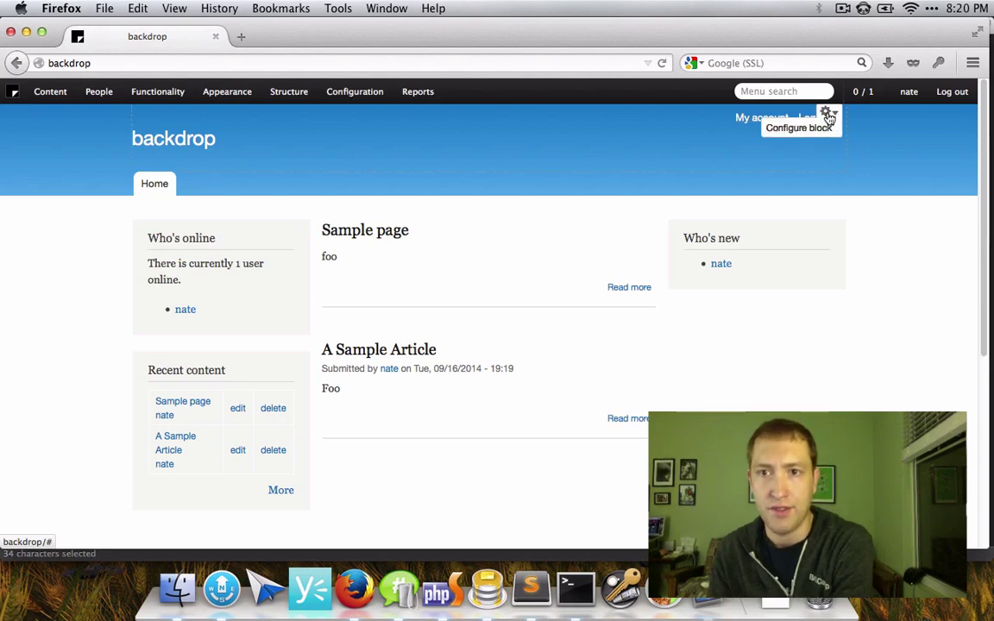
left_click(825, 128)
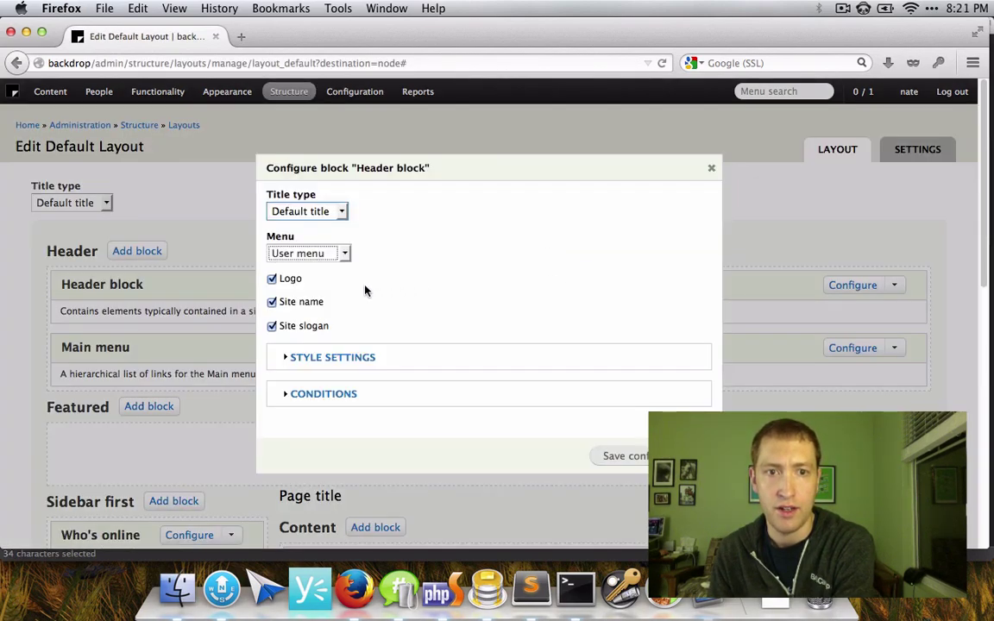
left_click(309, 254)
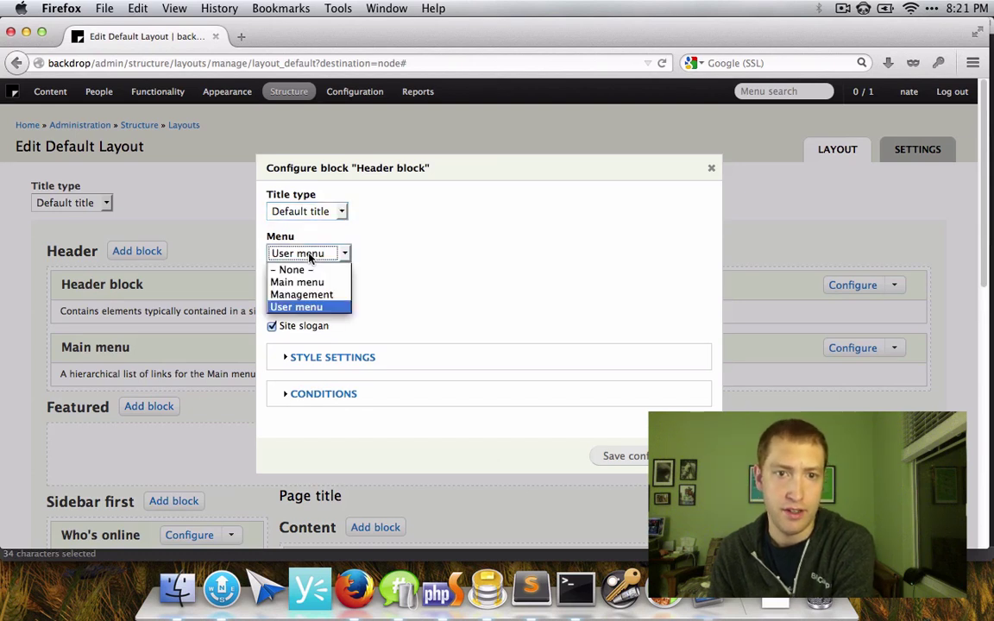
left_click(298, 308)
left_click(294, 298)
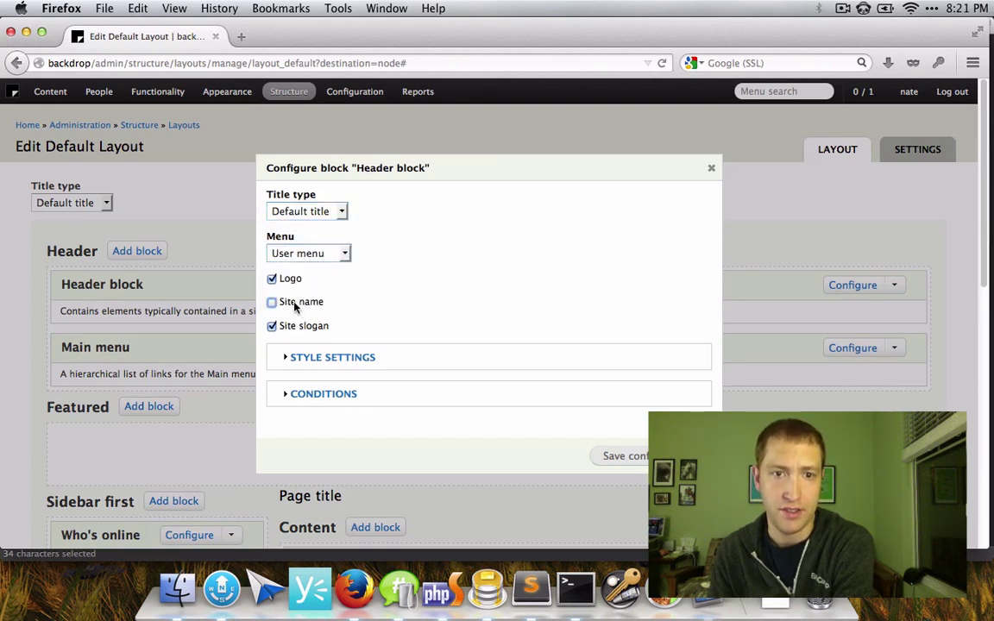
left_click(637, 457)
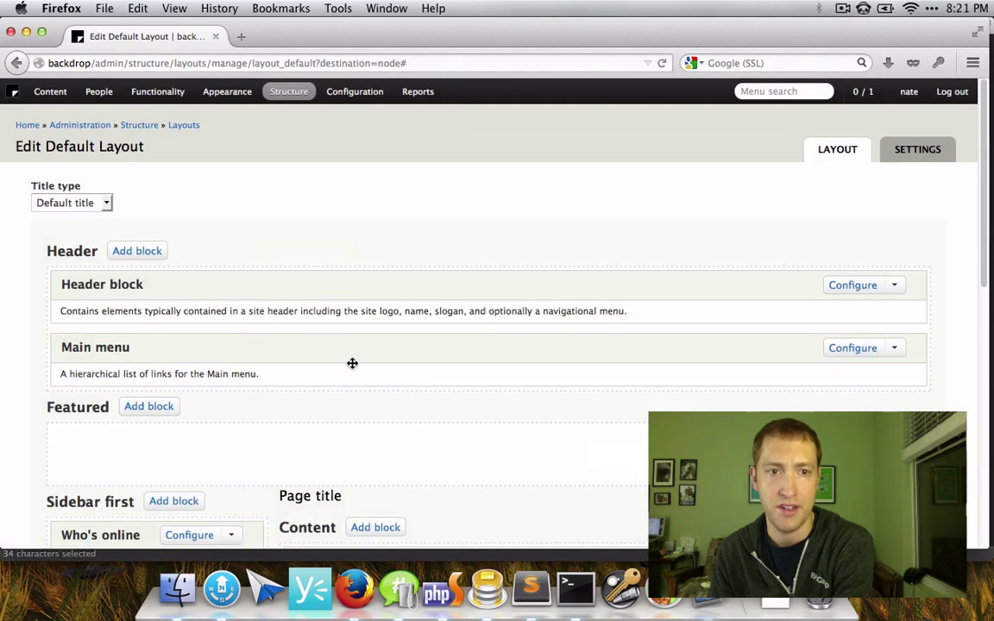
scroll(351, 362, "down", 10)
left_click(78, 464)
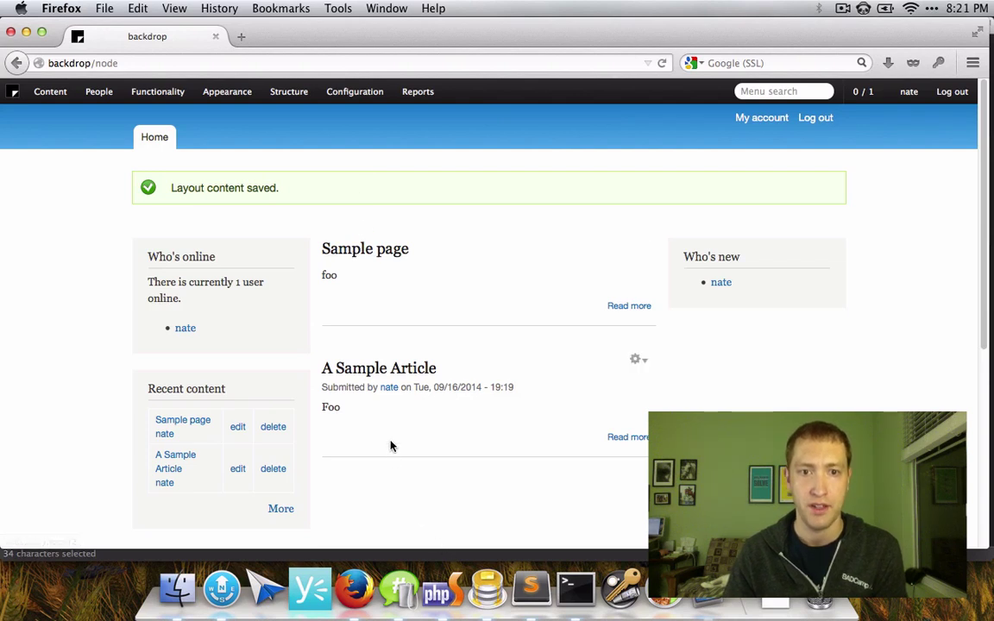
Open A Sample Article and reach its Node layout through the Header block's configuration, closing that dialog without changes
left_click(371, 369)
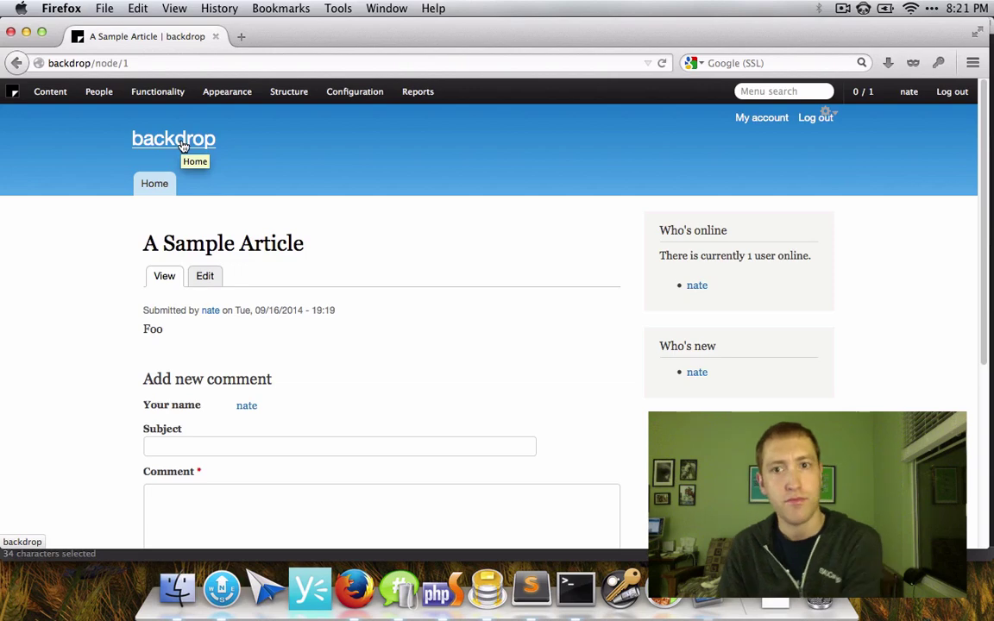
left_click(827, 114)
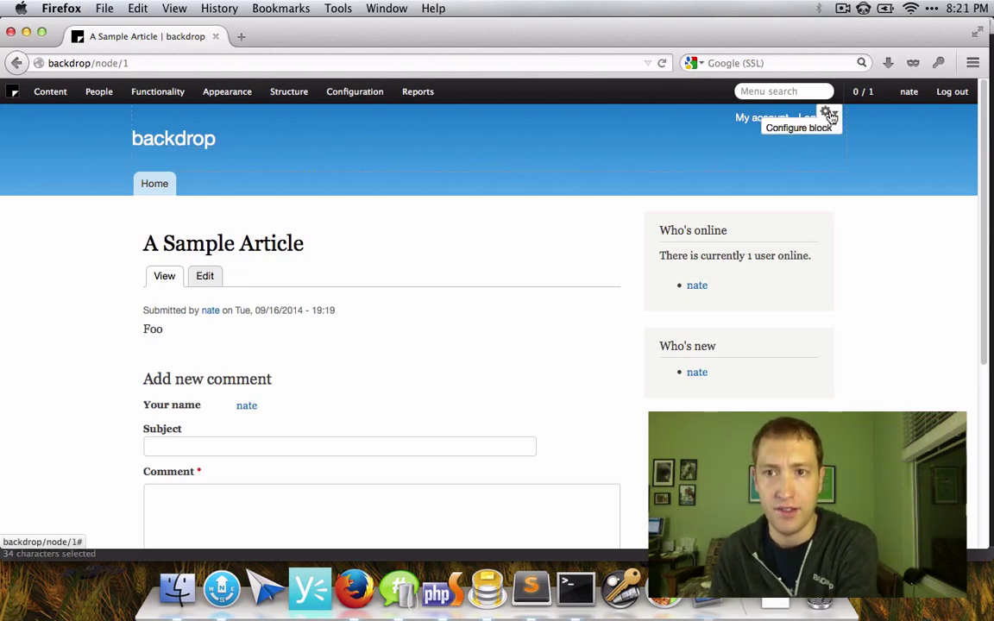
left_click(827, 127)
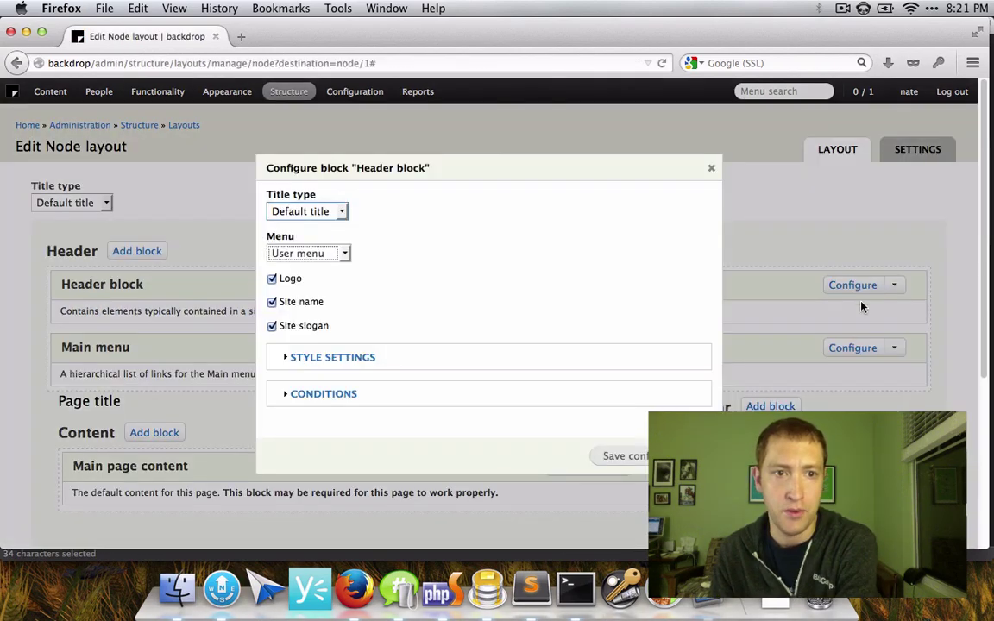
left_click(711, 167)
Remove the Header block and the Main menu block from the Node layout's Header region and save the layout
left_click(895, 285)
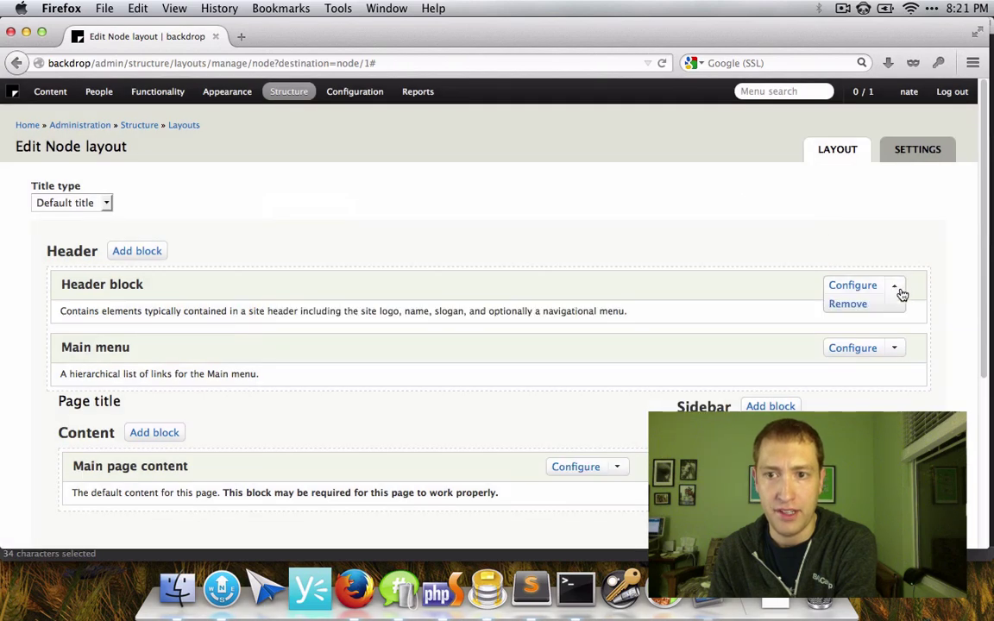
left_click(865, 305)
left_click(895, 286)
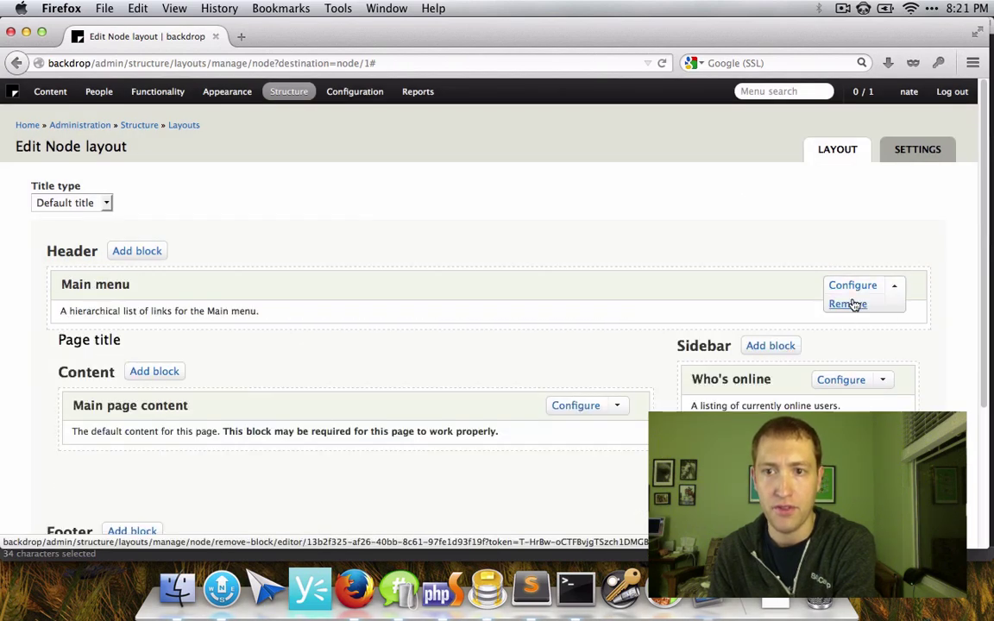
left_click(852, 306)
scroll(517, 271, "down", 5)
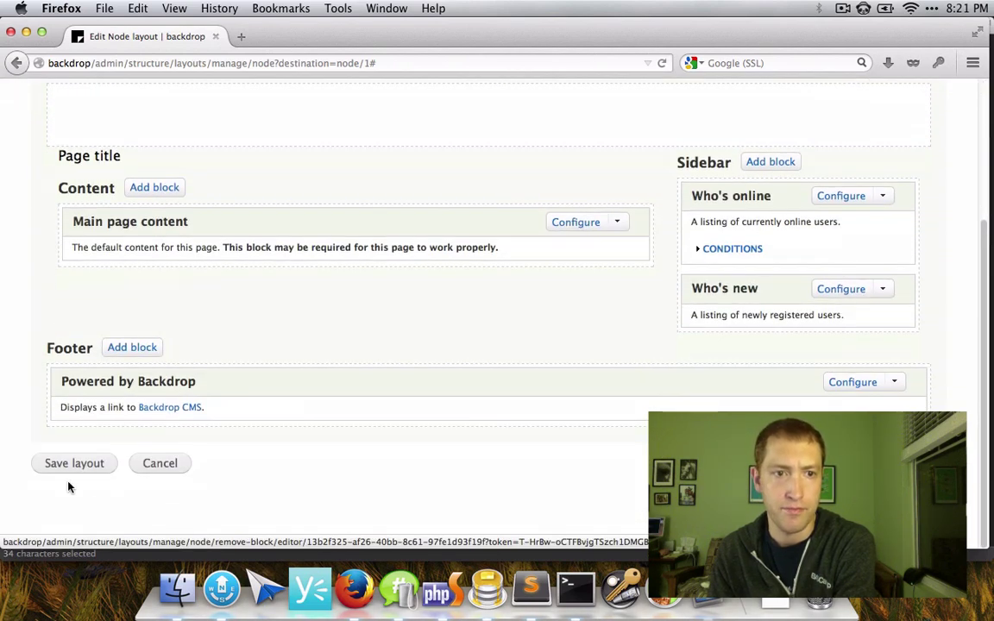
left_click(65, 473)
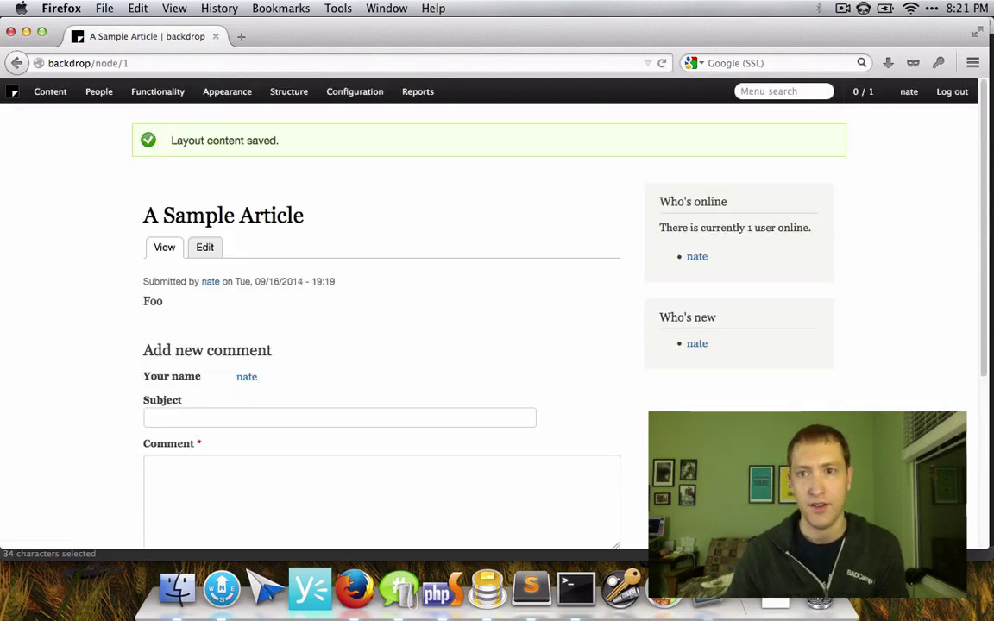
mouse_move(804, 238)
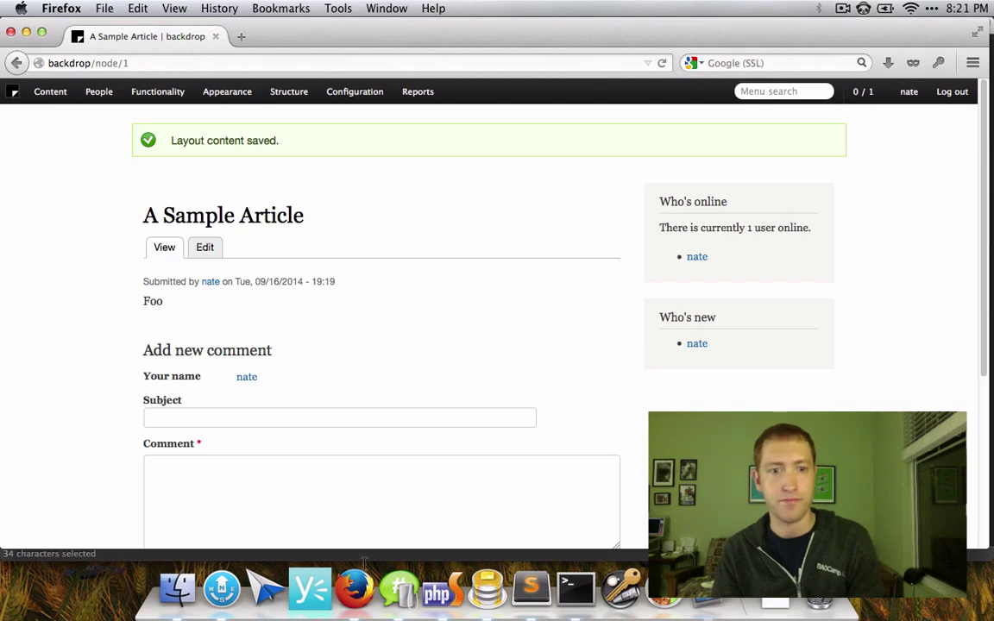
Switch to Sublime Text and read through the title, tabs, content, sidebar and triptych sections of layout--three-three-four.tpl.php, ending at its list of regions
left_click(437, 590)
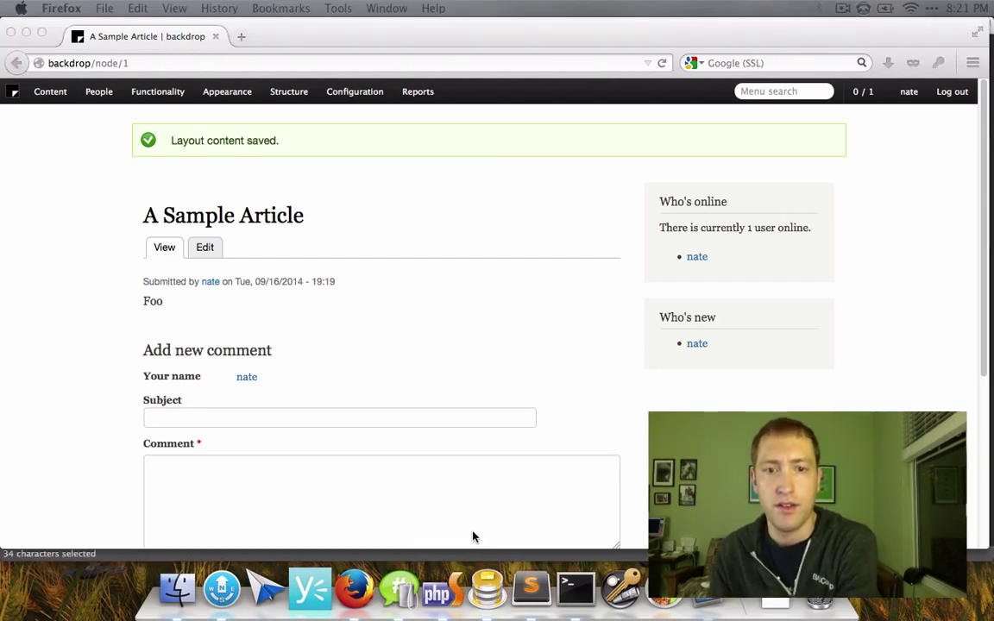
left_click(531, 589)
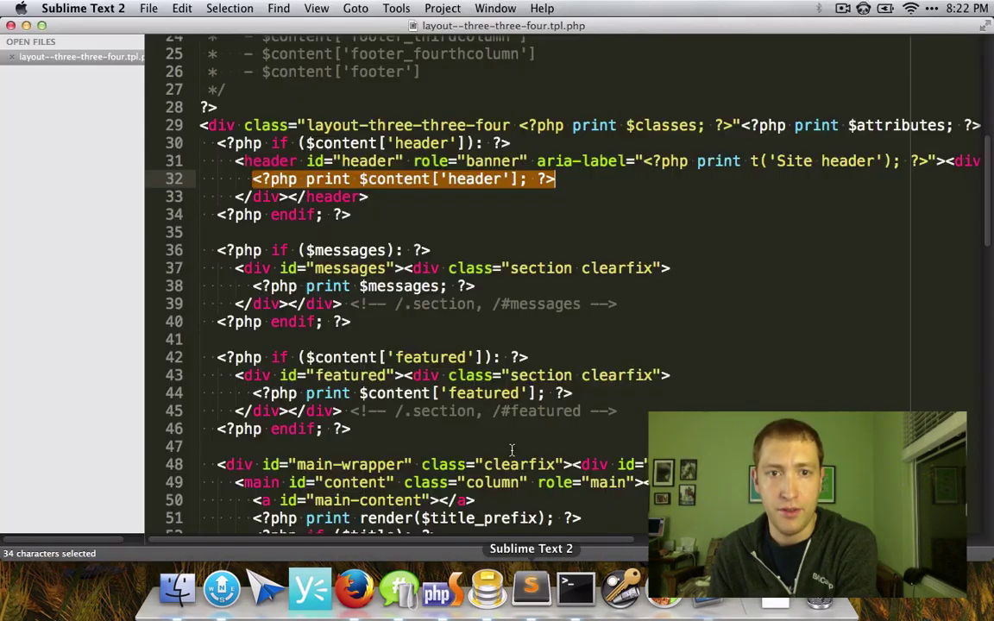
left_click(457, 345)
scroll(450, 349, "down", 5)
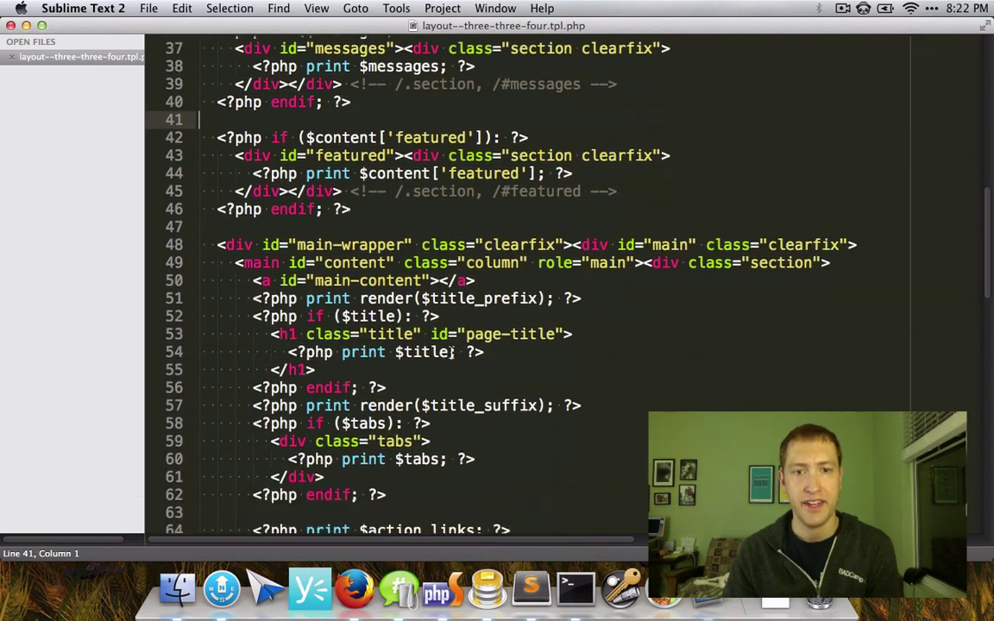
scroll(453, 345, "down", 2)
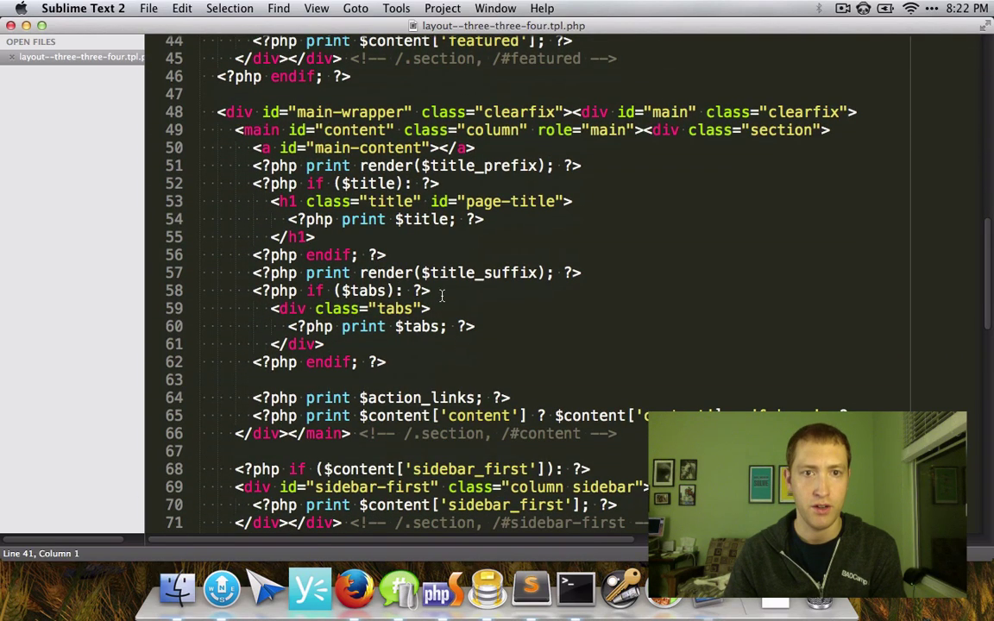
scroll(445, 319, "down", 3)
scroll(445, 319, "down", 9)
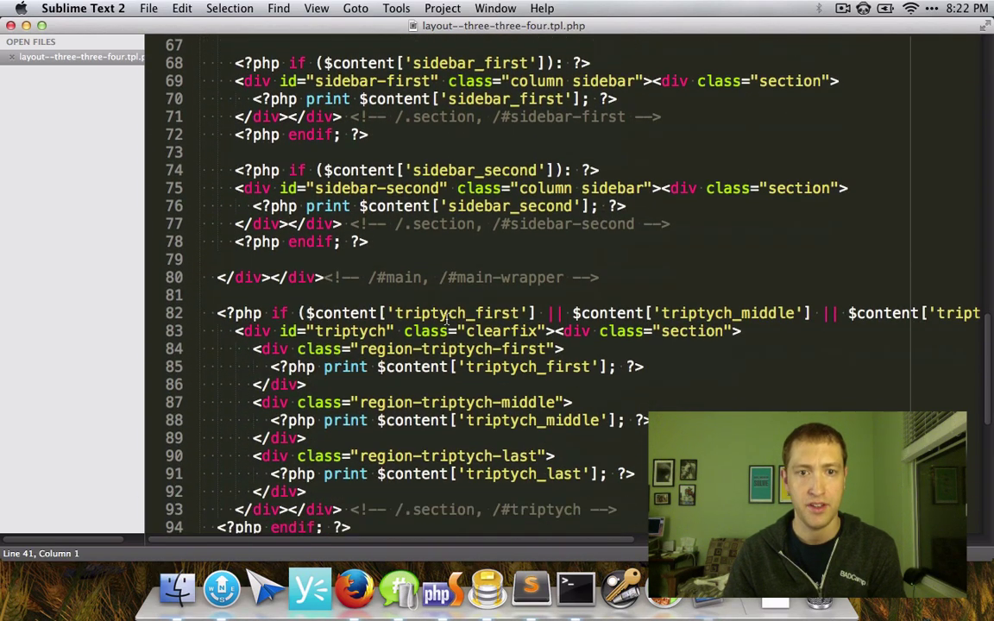
scroll(447, 319, "down", 5)
scroll(447, 320, "up", 20)
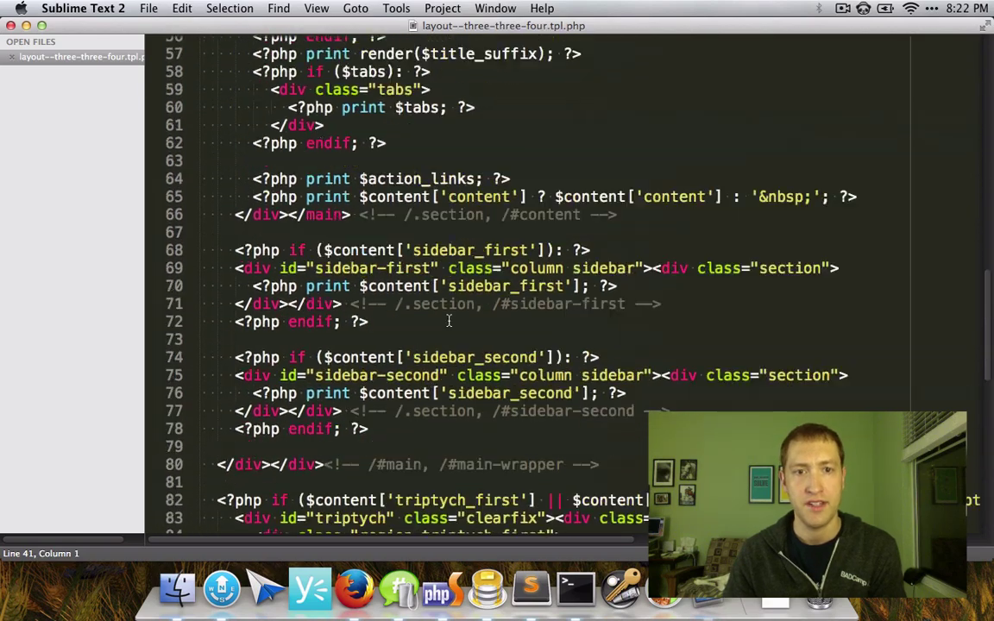
scroll(449, 321, "down", 1)
scroll(449, 321, "up", 1)
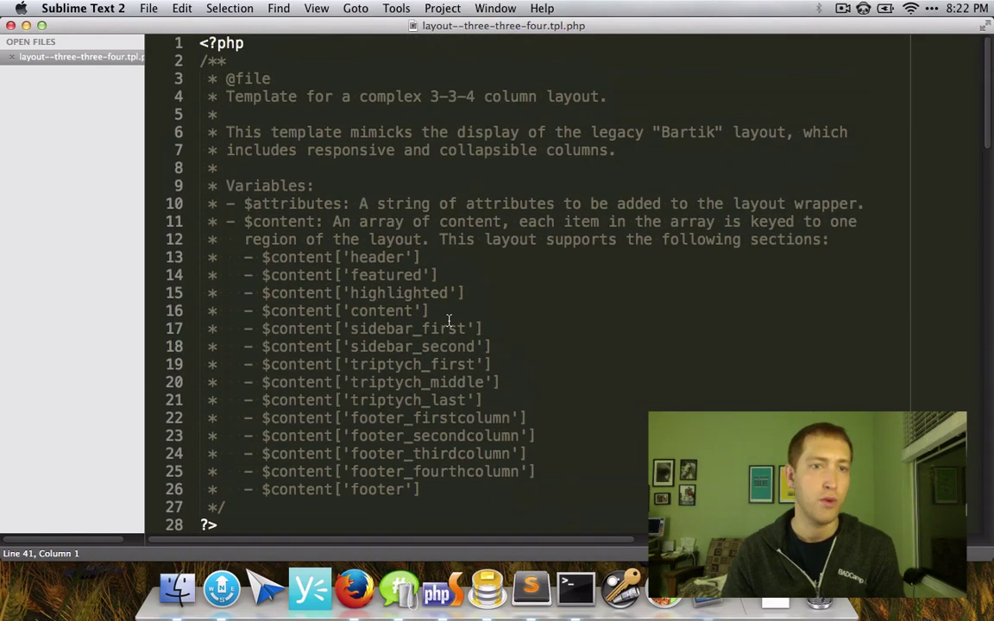
Switch to Path Finder, browse to core/modules/system/templates and open page.tpl.php in Sublime Text
left_click(222, 590)
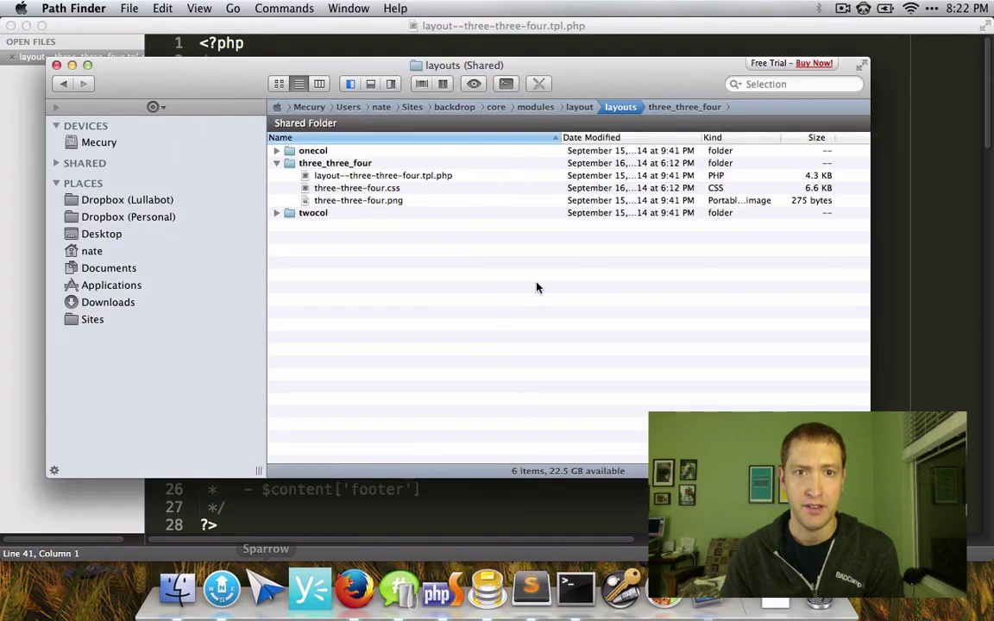
left_click(535, 107)
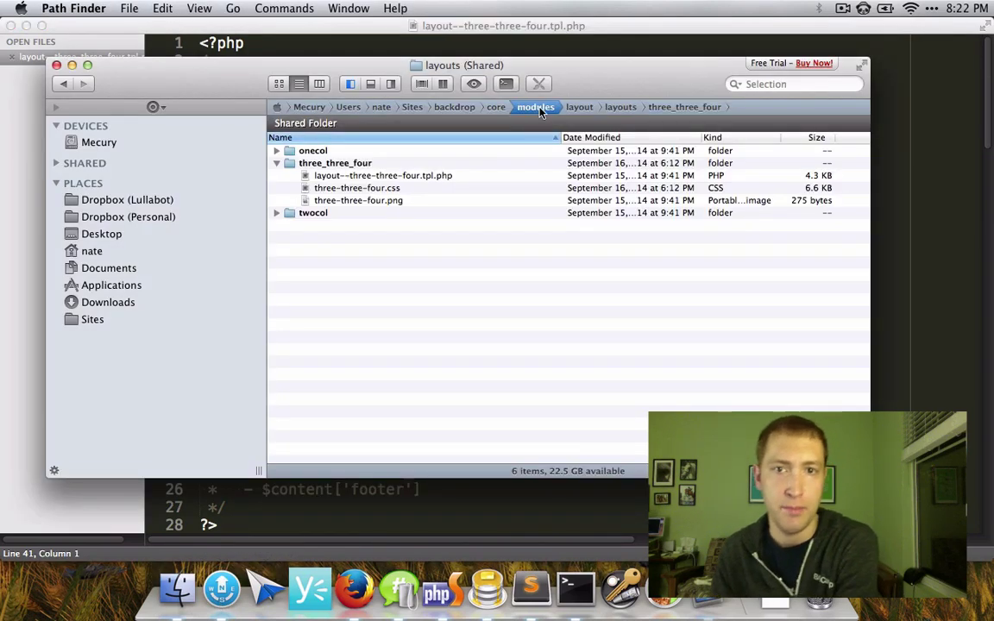
scroll(341, 336, "down", 3)
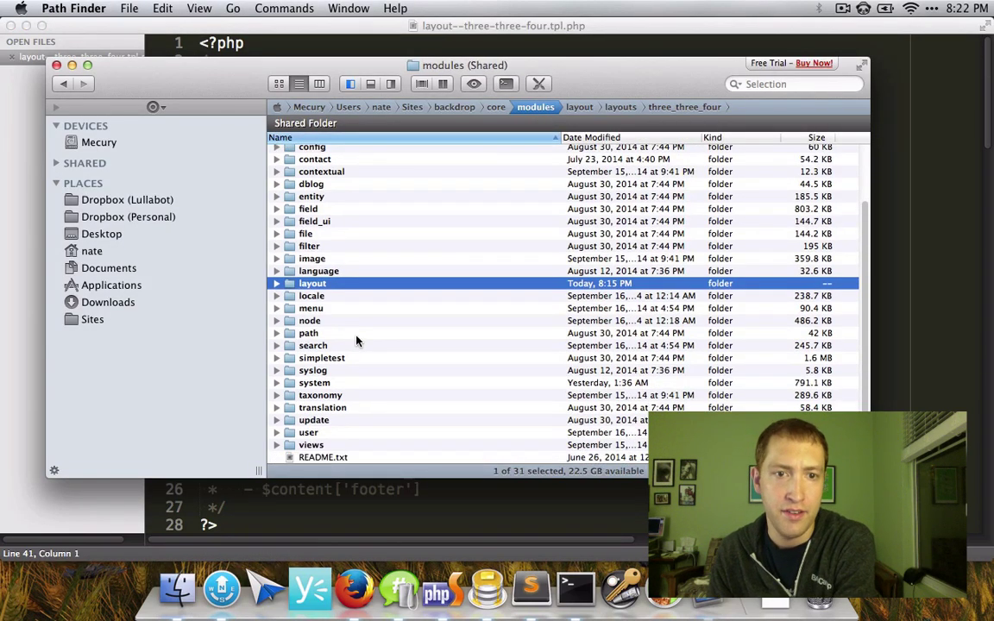
double_click(302, 382)
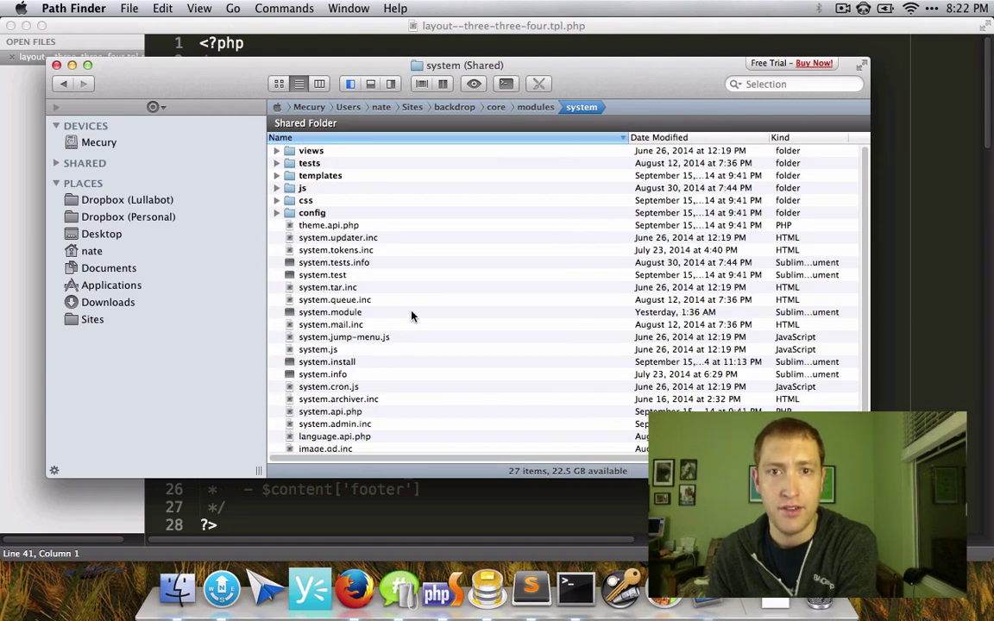
scroll(406, 304, "down", 1)
scroll(373, 275, "up", 1)
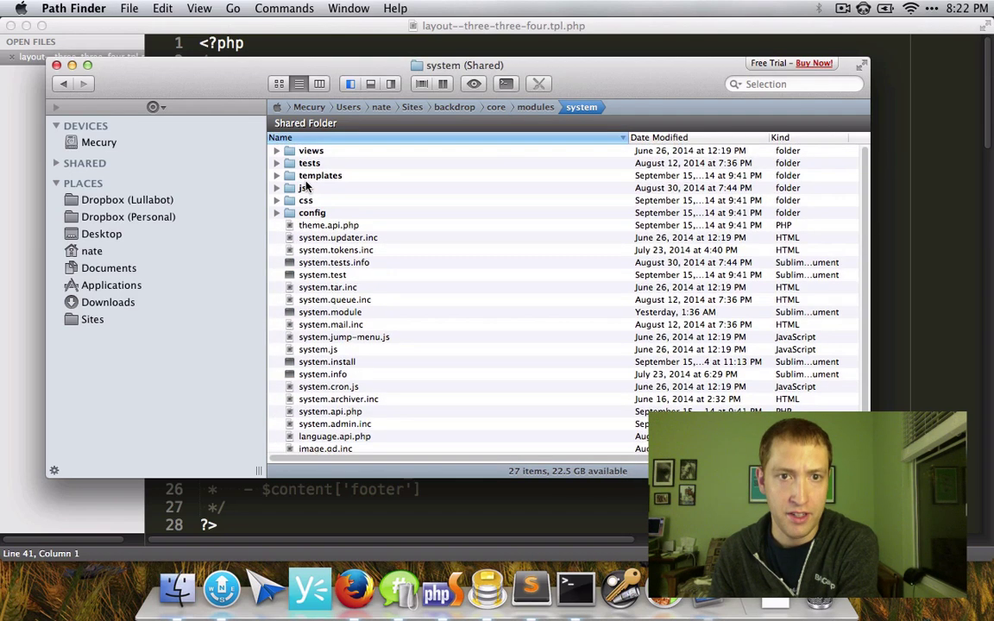
double_click(313, 173)
left_click_drag(318, 173, 531, 587)
Examine the HTML markup in page.tpl.php, highlighting the line in the body that prints $page
scroll(474, 386, "down", 10)
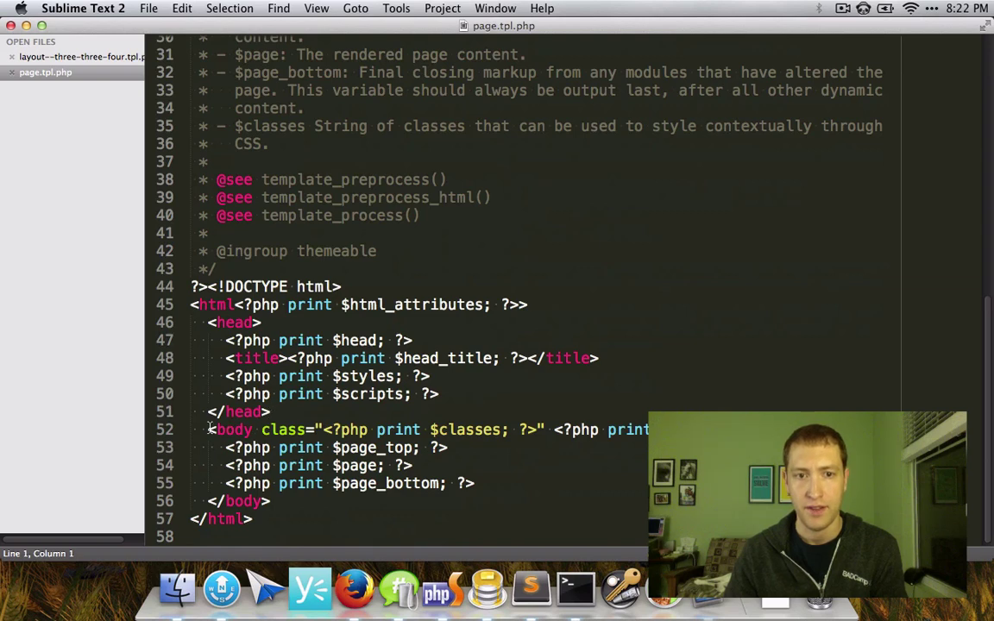
double_click(357, 466)
left_click(442, 484)
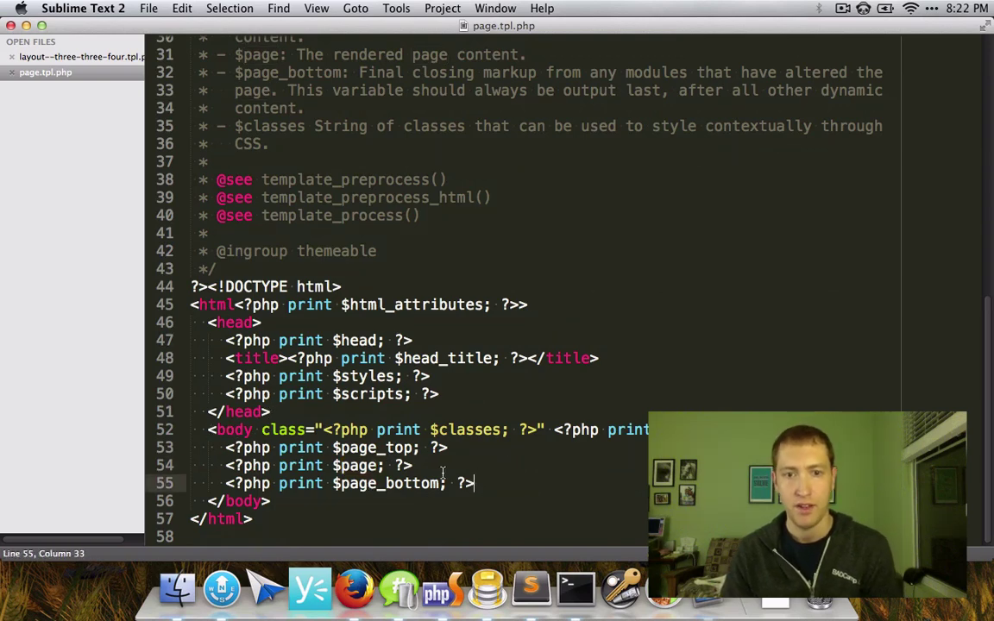
left_click_drag(414, 466, 226, 466)
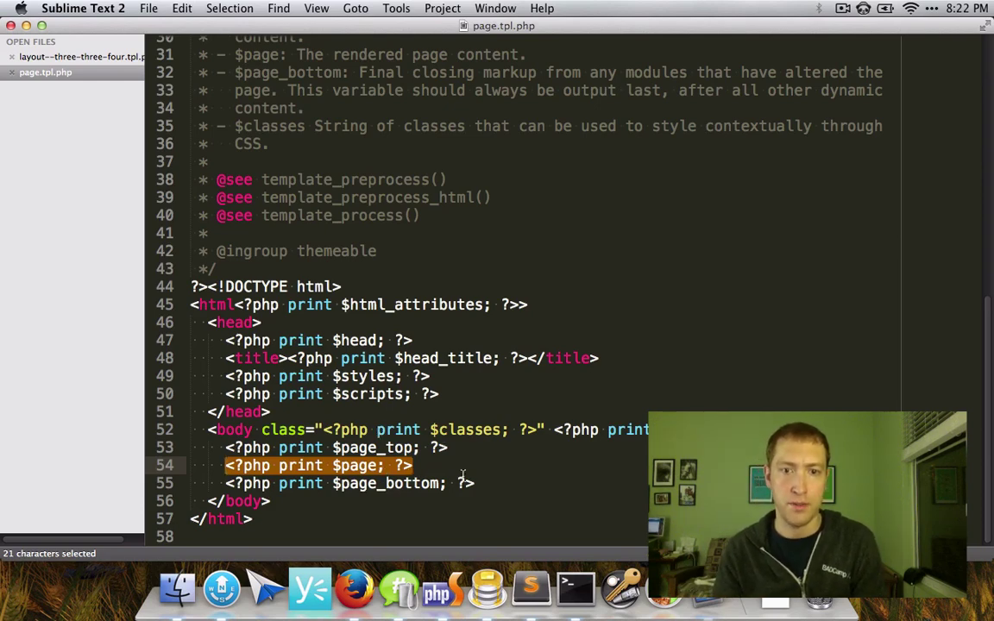
left_click(591, 394)
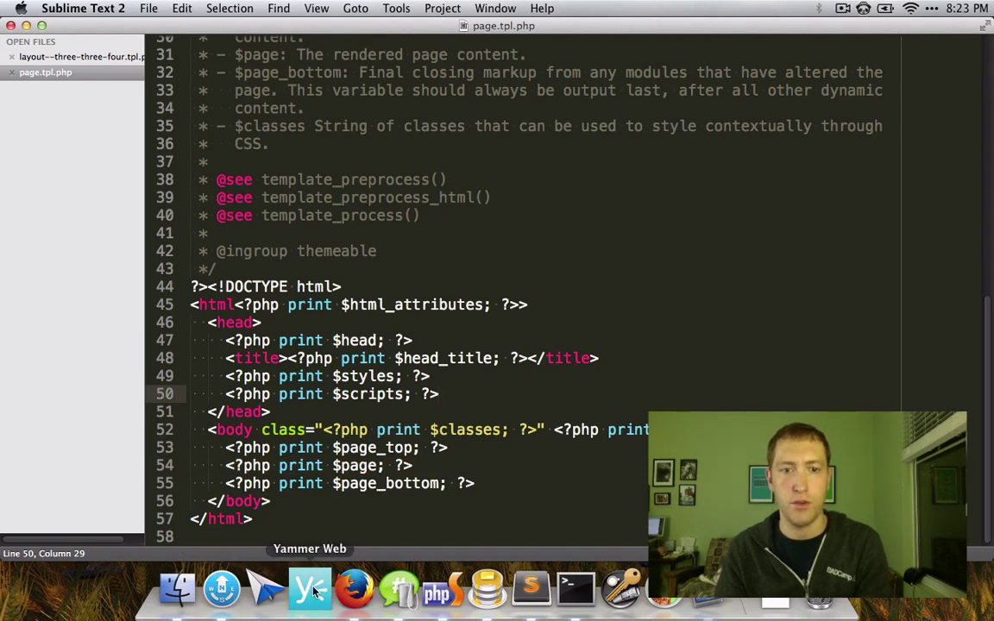
key("Down")
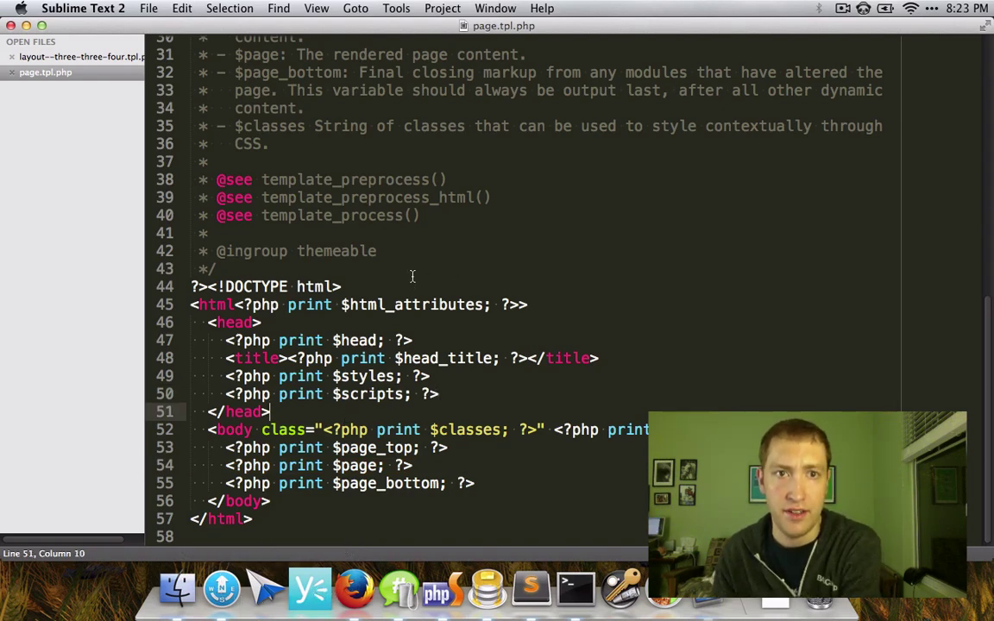
left_click(378, 251)
Close page.tpl.php and review the opening wrapper, header and messages markup of layout--three-three-four.tpl.php
key("super+w")
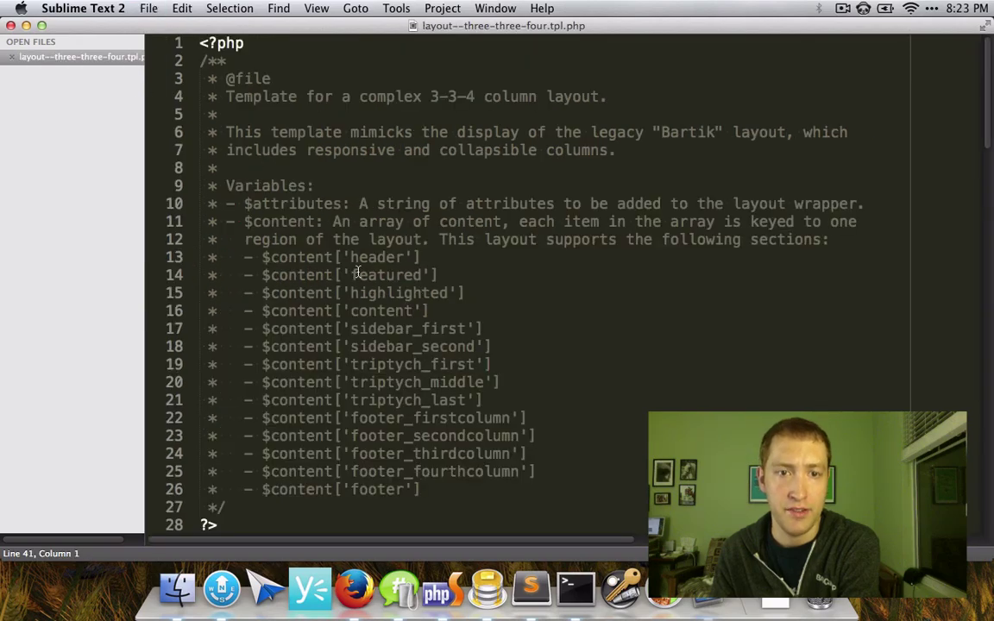
scroll(357, 273, "down", 15)
scroll(356, 273, "up", 10)
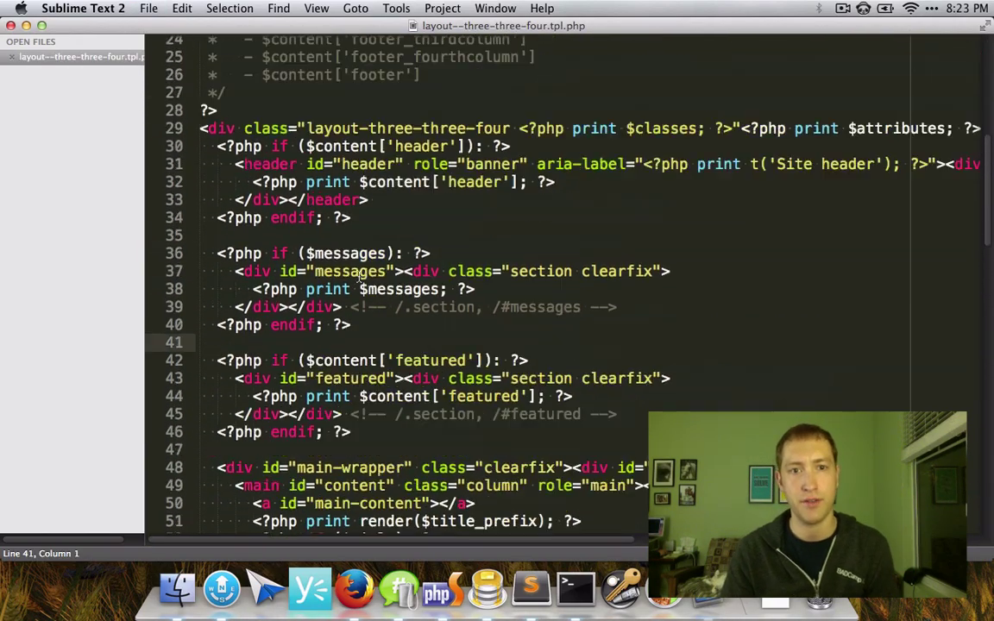
scroll(357, 272, "up", 2)
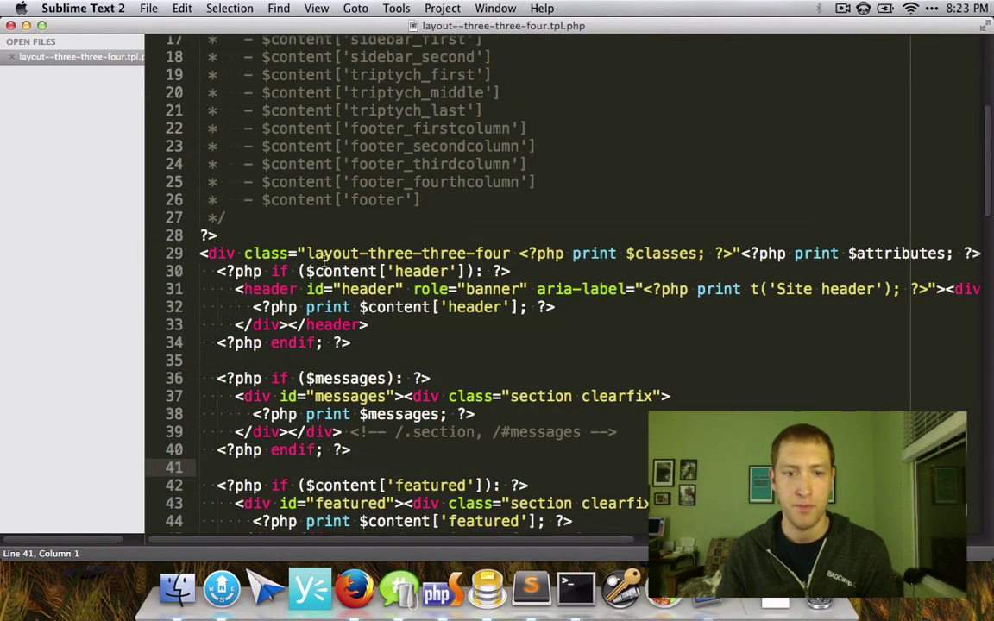
Switch to Firefox, open the list of themes, and check the site's home page under the default Bartik theme
left_click(353, 589)
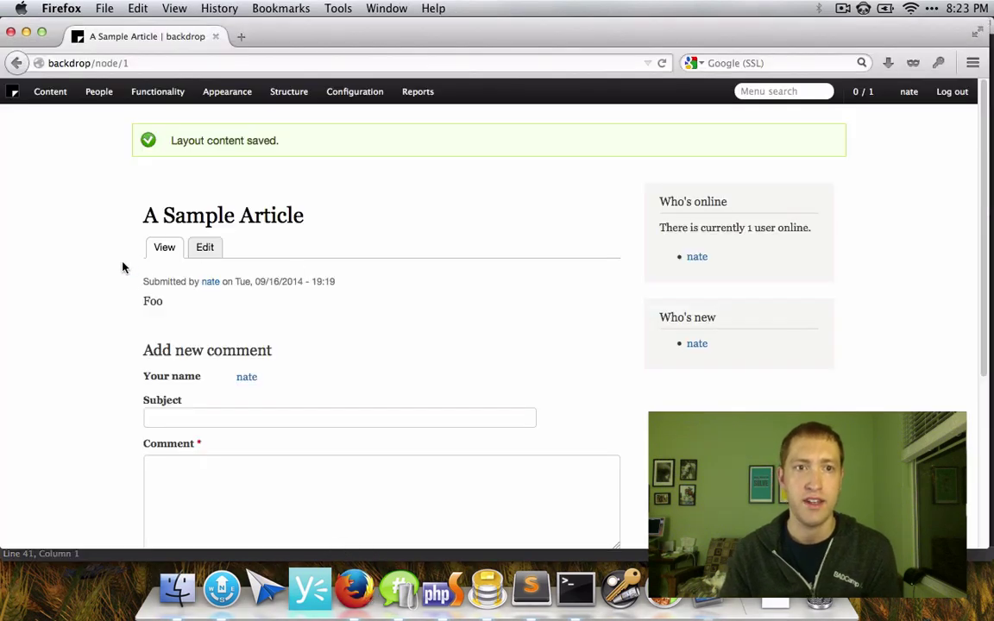
mouse_move(298, 105)
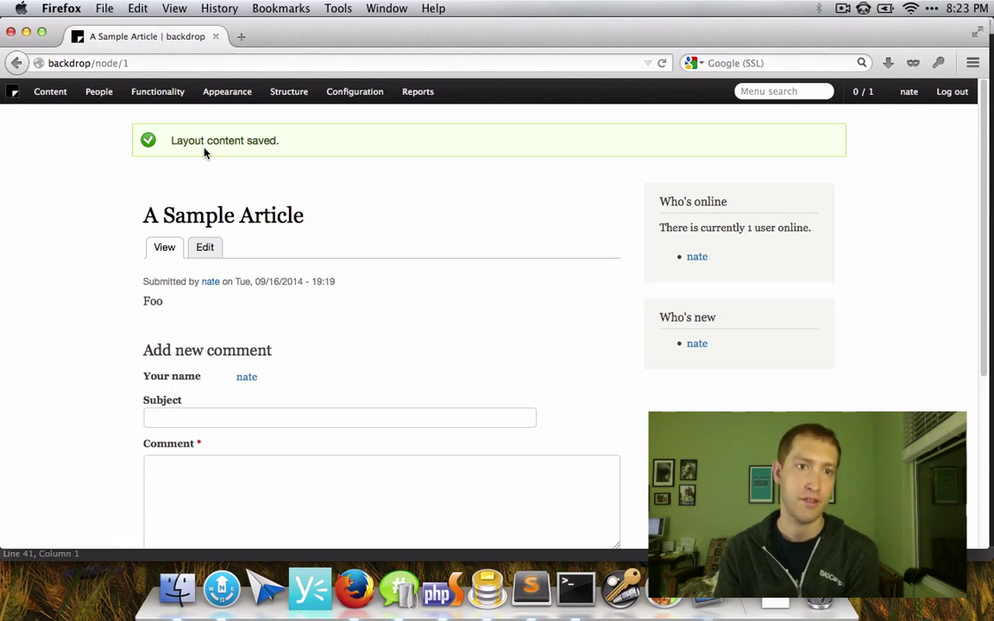
mouse_move(220, 97)
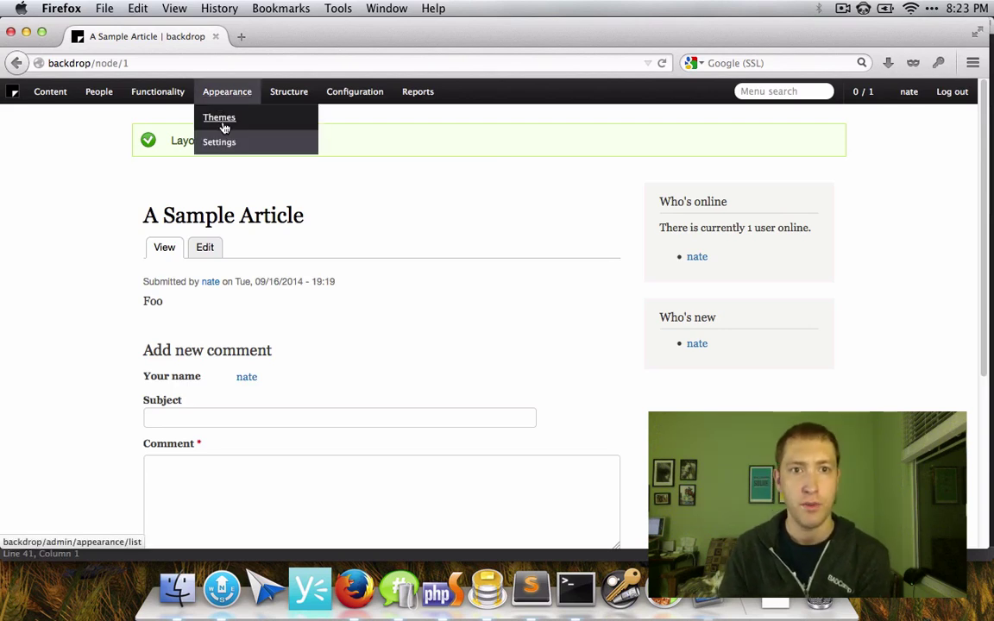
left_click(221, 125)
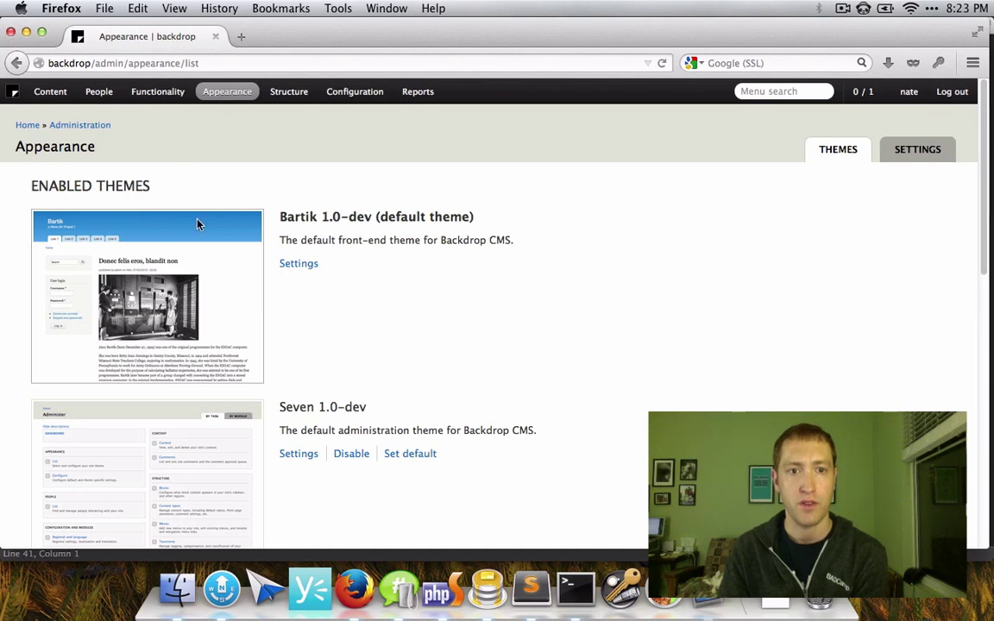
scroll(197, 224, "down", 5)
scroll(199, 222, "up", 5)
left_click(26, 127)
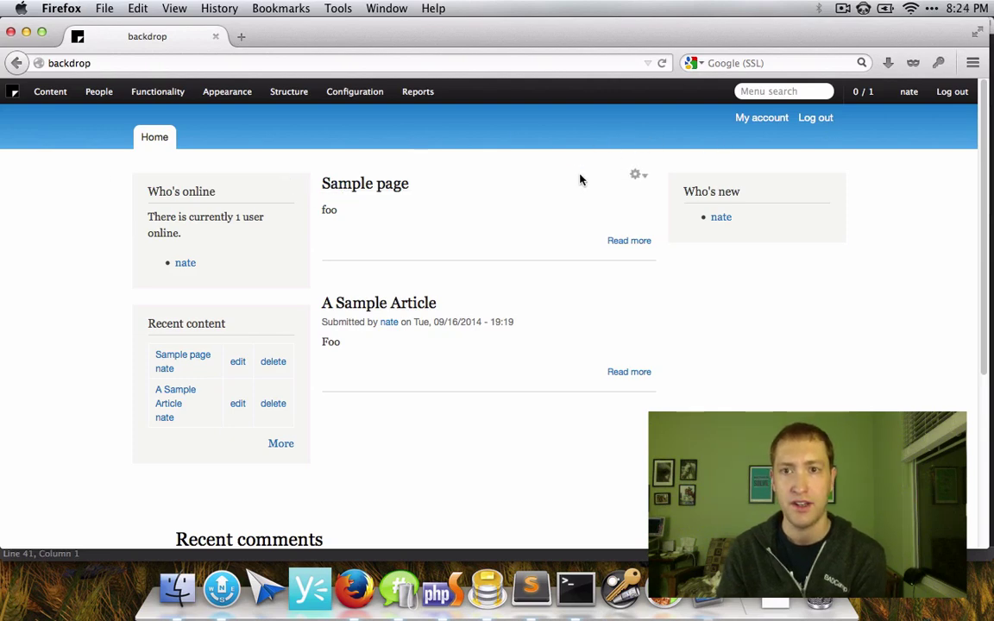
key("super+bracketleft")
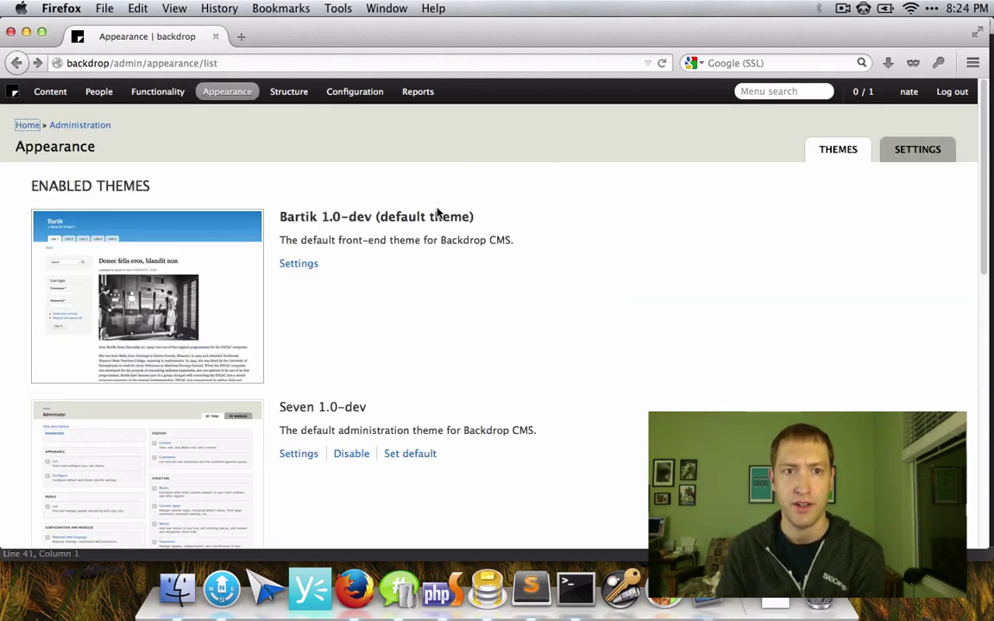
Enable Stark, set it as the default theme, and open the site's home page
scroll(422, 308, "down", 10)
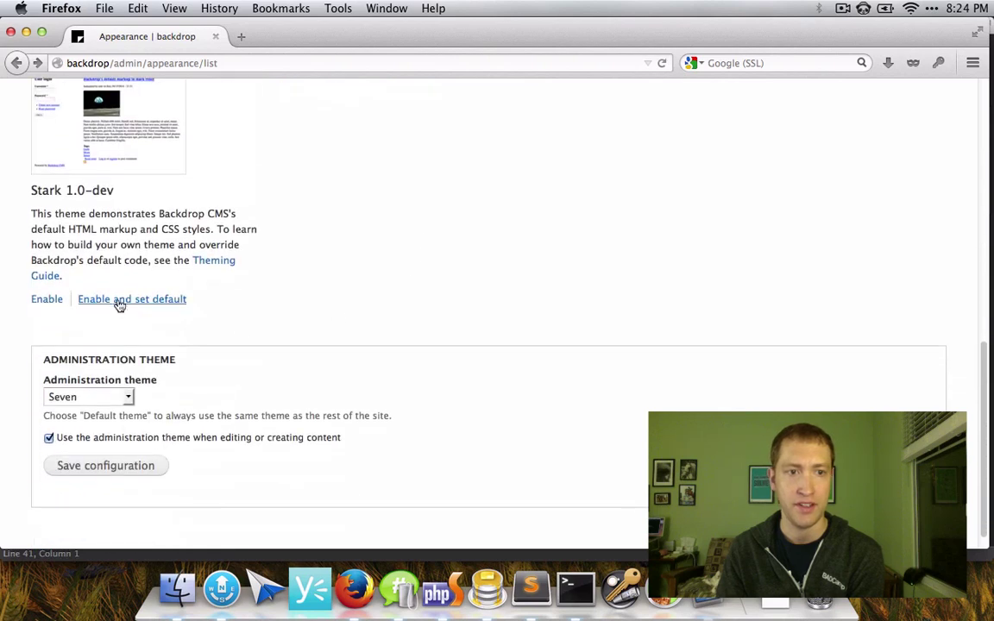
left_click(100, 304)
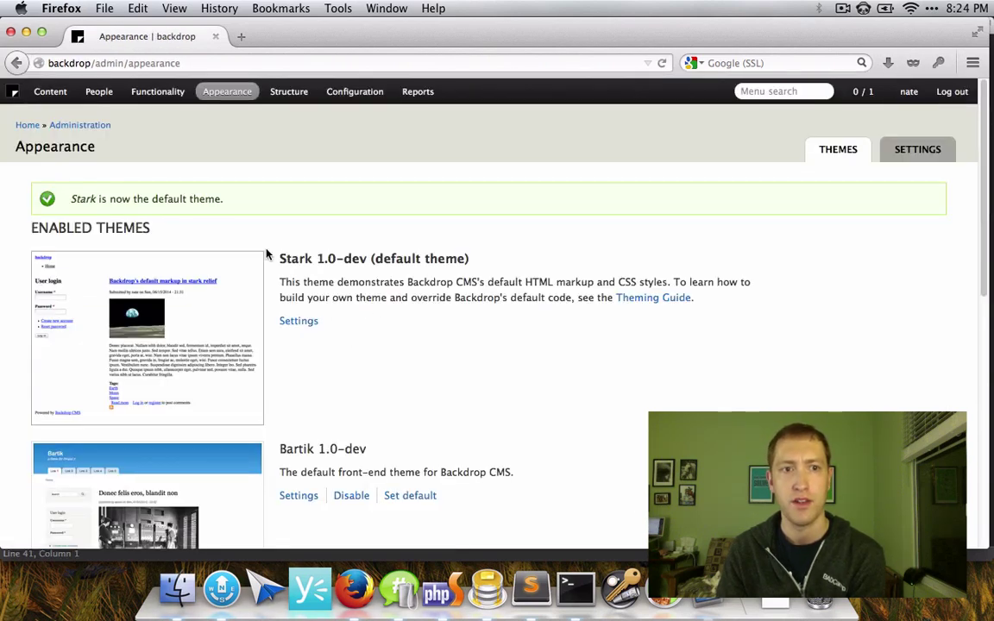
left_click(28, 125)
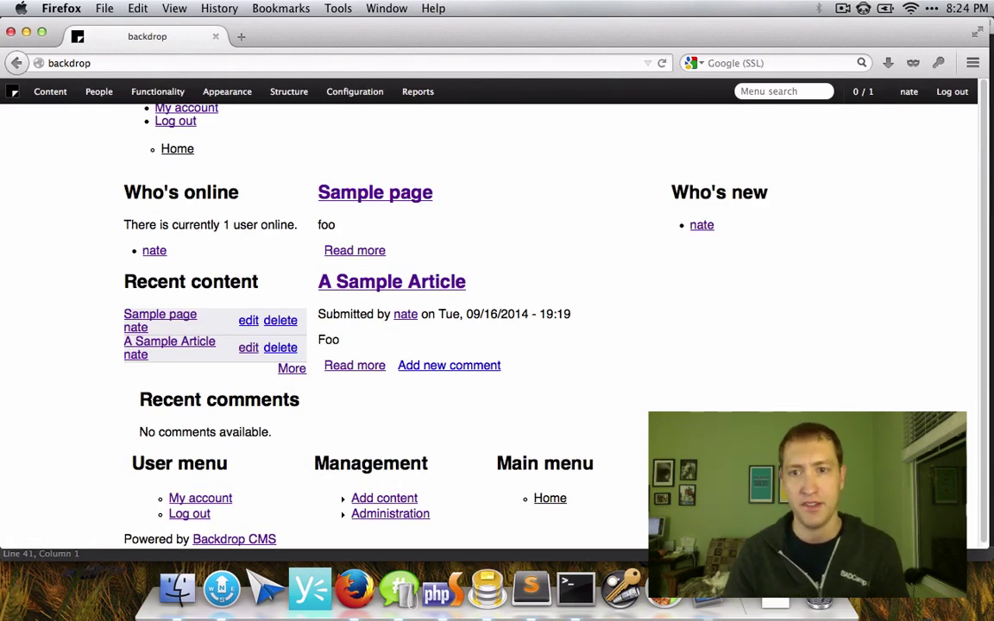
Narrow the browser window to a phone-like width, examine how the home page's columns stack, and restore the full width
left_click_drag(981, 543, 371, 545)
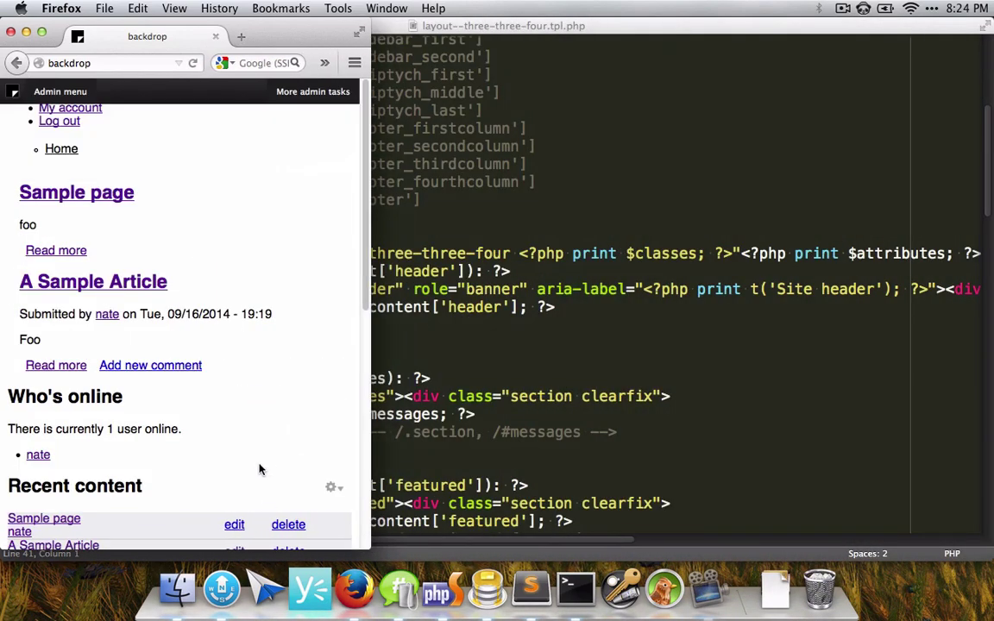
scroll(292, 420, "down", 5)
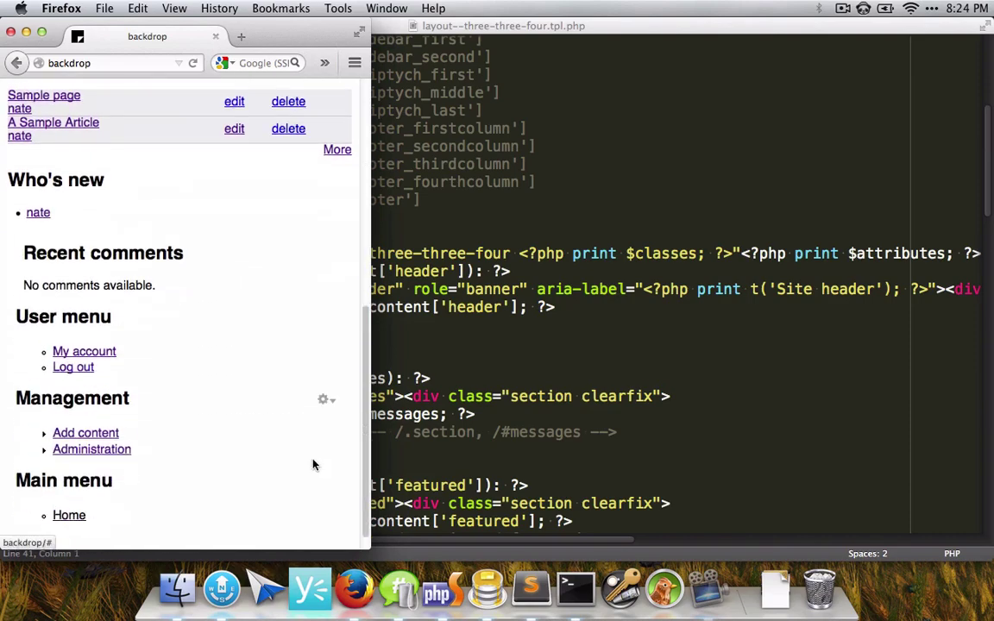
left_click_drag(369, 547, 986, 555)
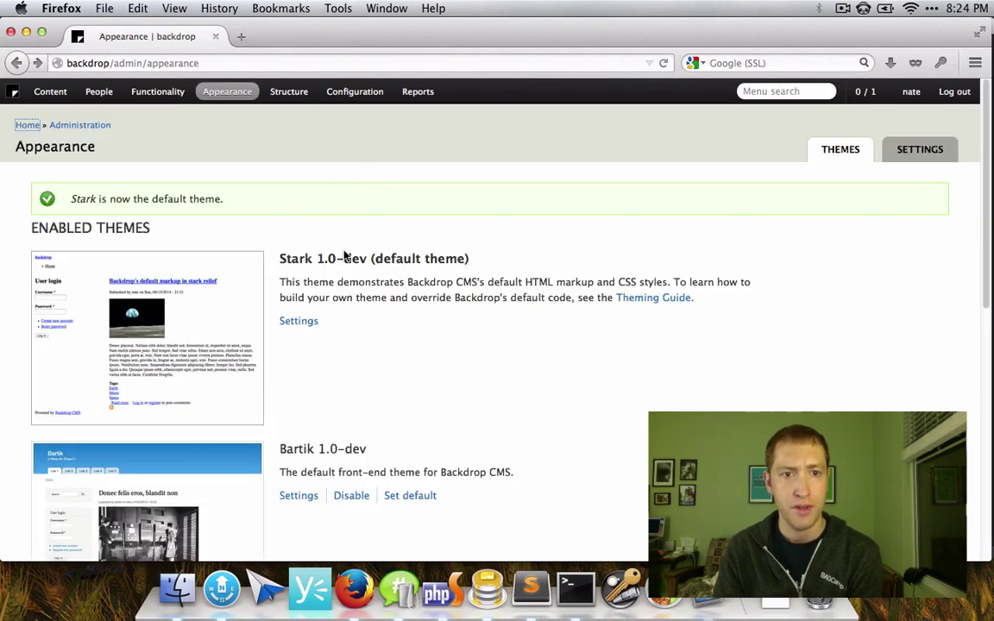
Set Bartik as the default theme and open the site's home page
scroll(362, 268, "down", 5)
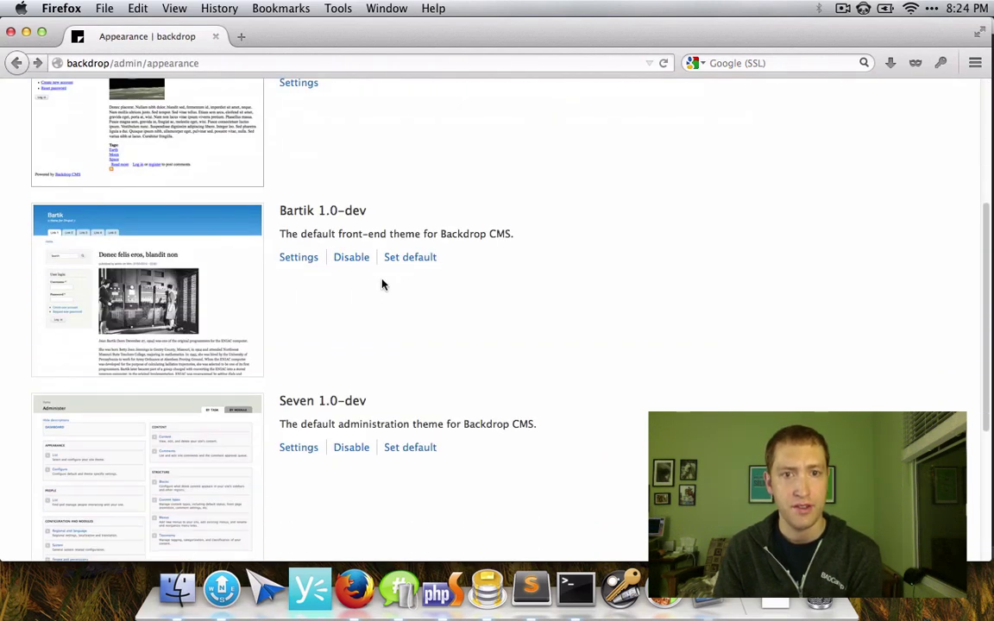
scroll(385, 289, "down", 1)
left_click(394, 210)
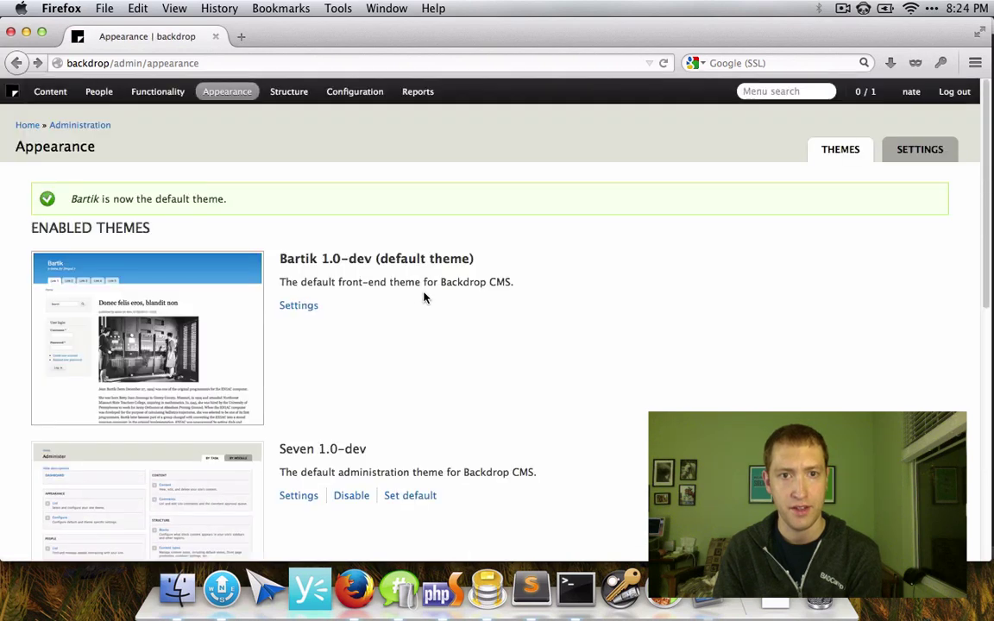
left_click(27, 125)
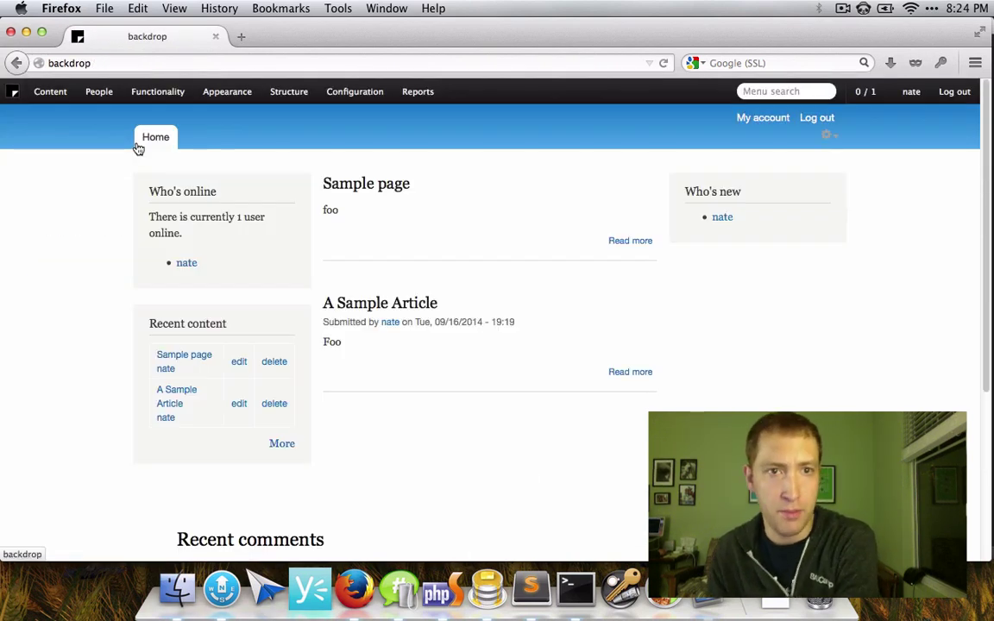
Start a new custom block titled "Custom block"
mouse_move(288, 92)
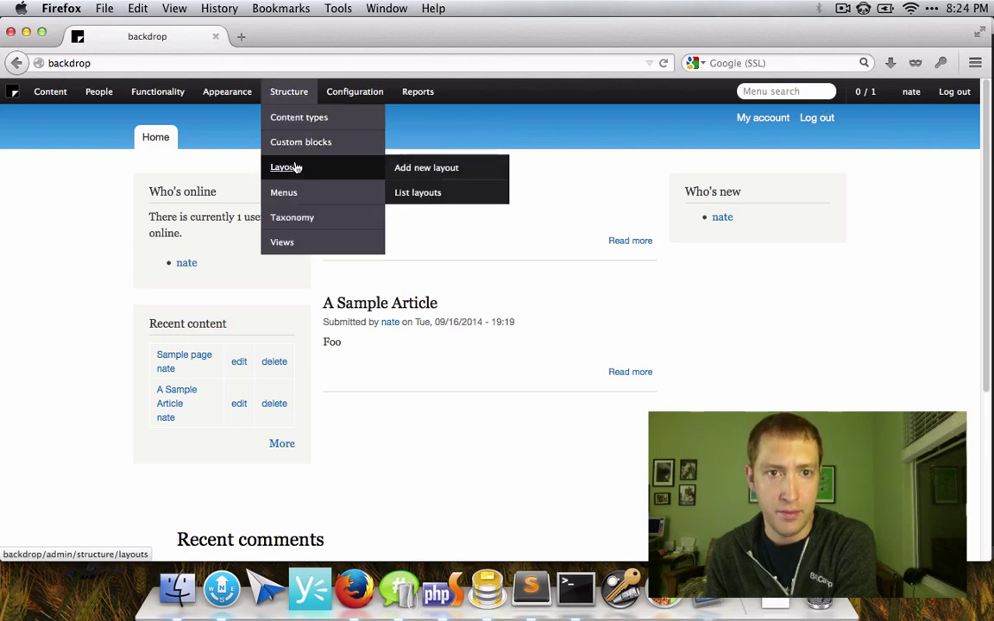
left_click(296, 145)
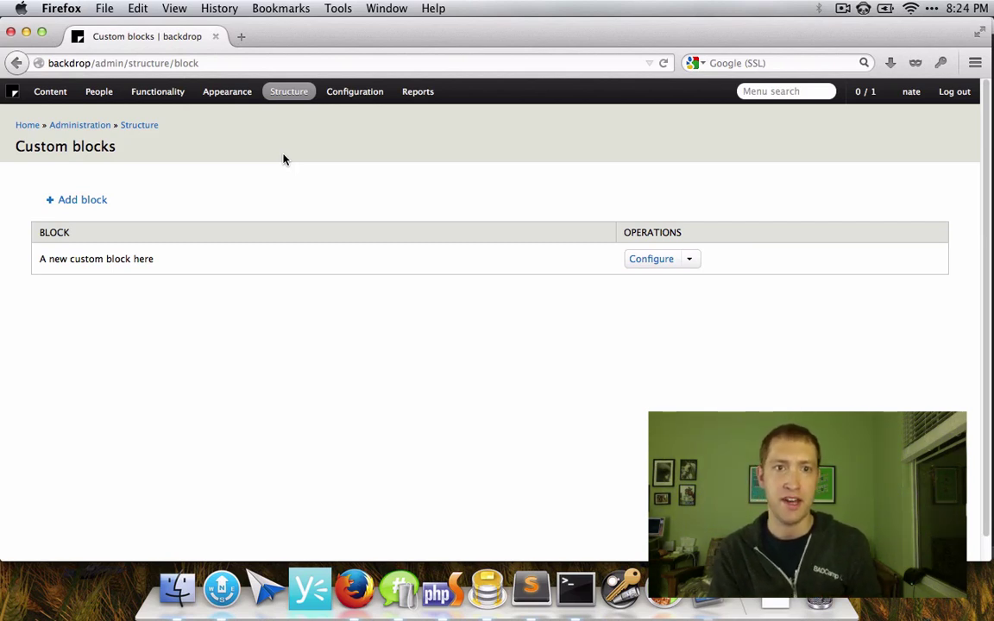
left_click(97, 201)
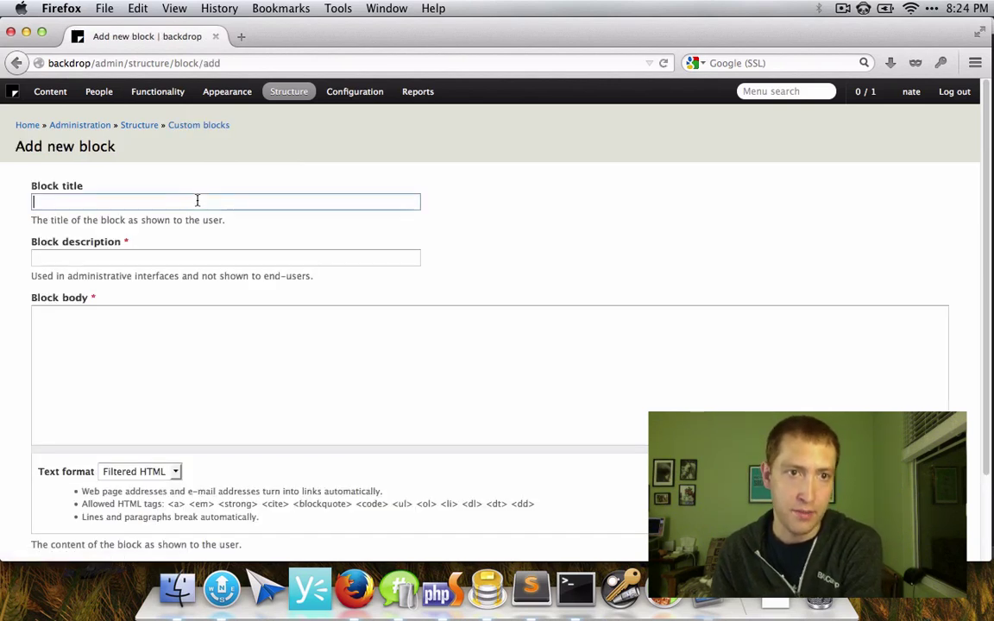
type("Cusotm")
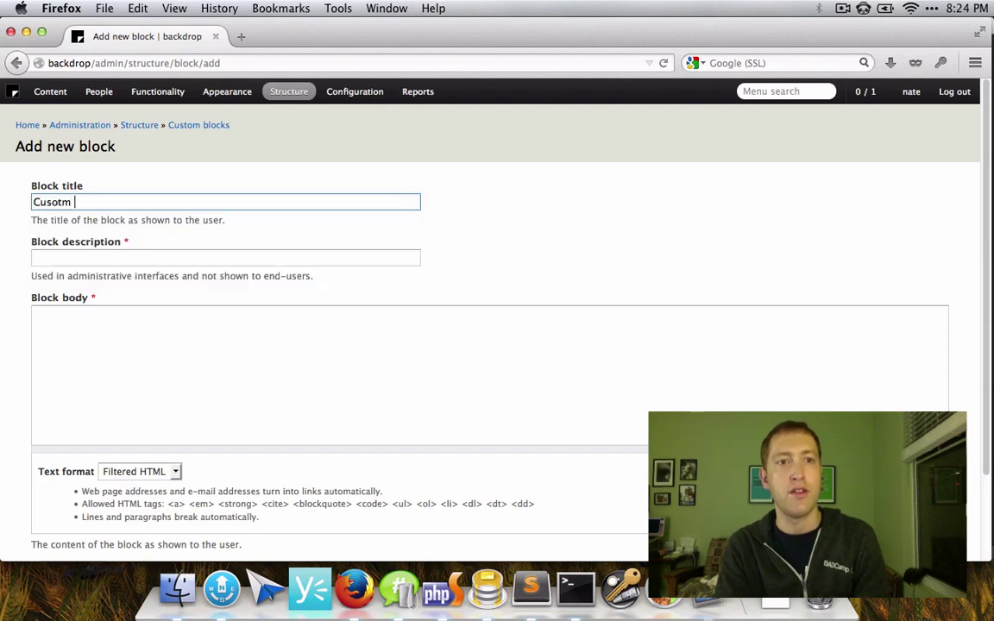
key("BackSpace")
key("BackSpace")
key("BackSpace")
type("tom block")
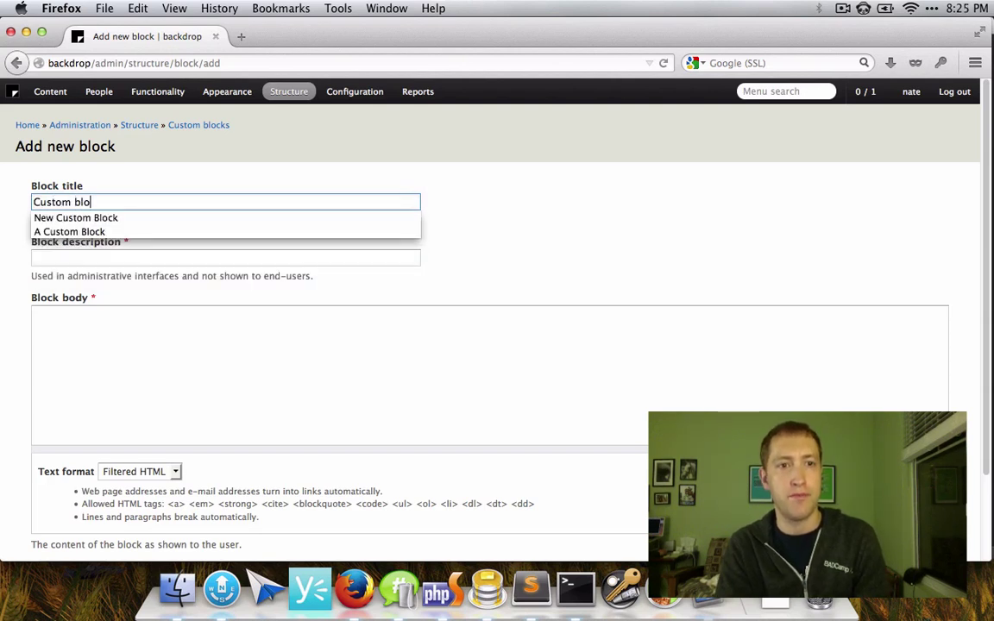
Give the block the description "A new block" and the body "foo", and save it
key("Tab")
type("A new block")
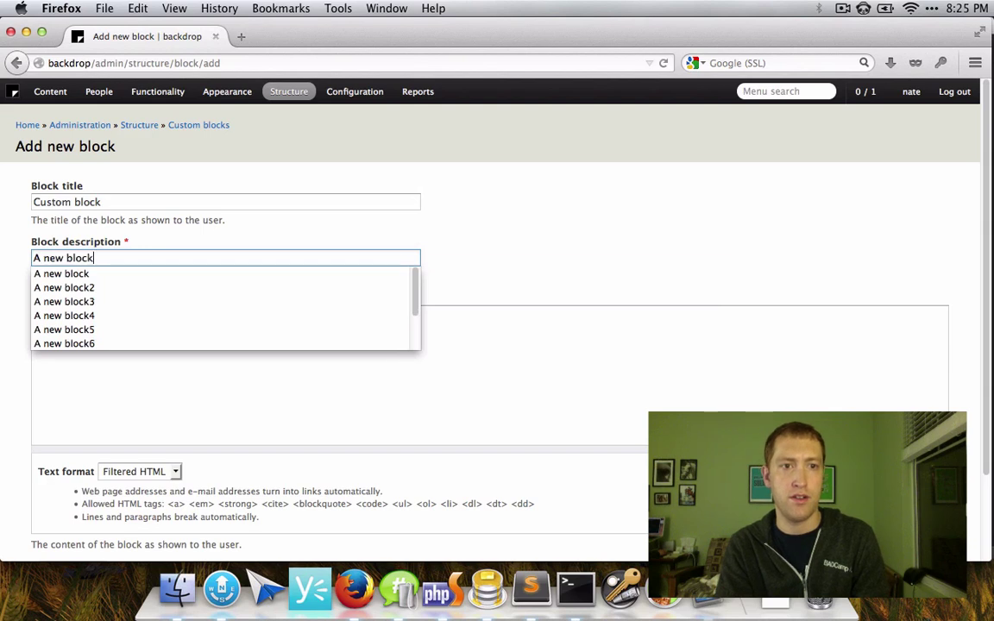
key("Tab")
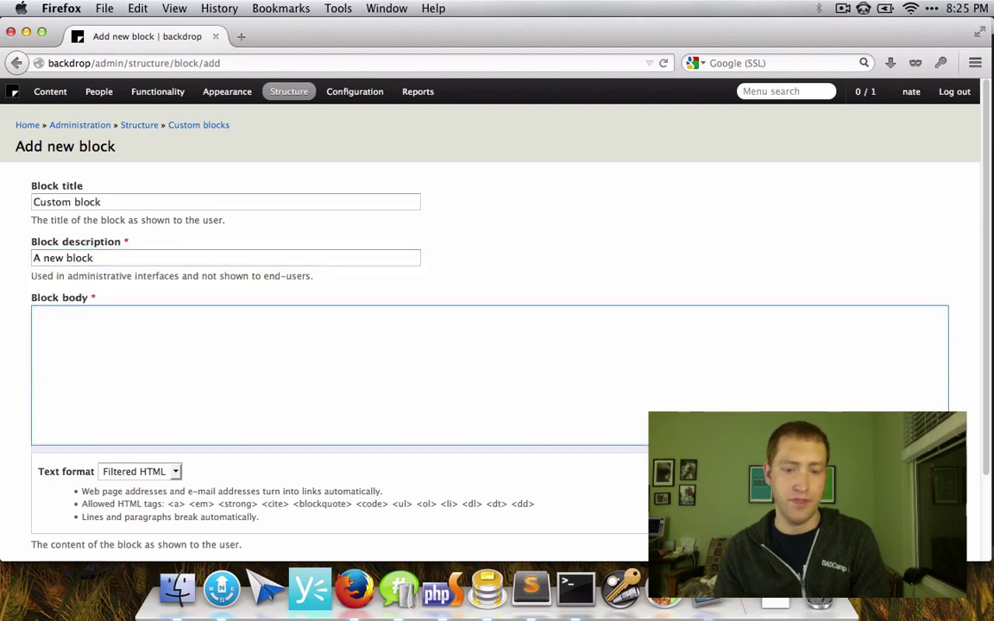
type("foo")
scroll(310, 277, "down", 3)
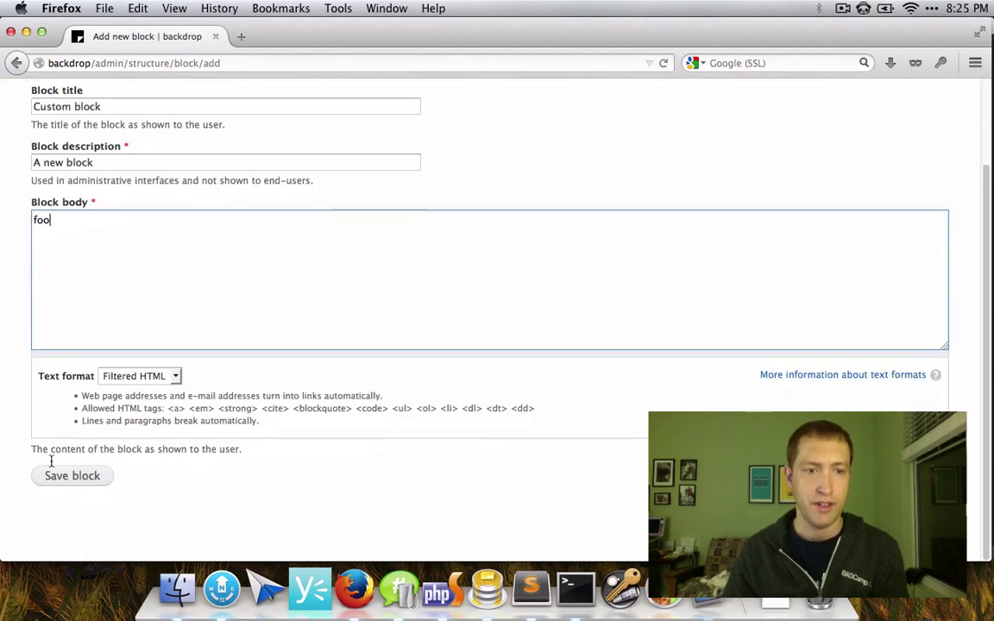
left_click(50, 477)
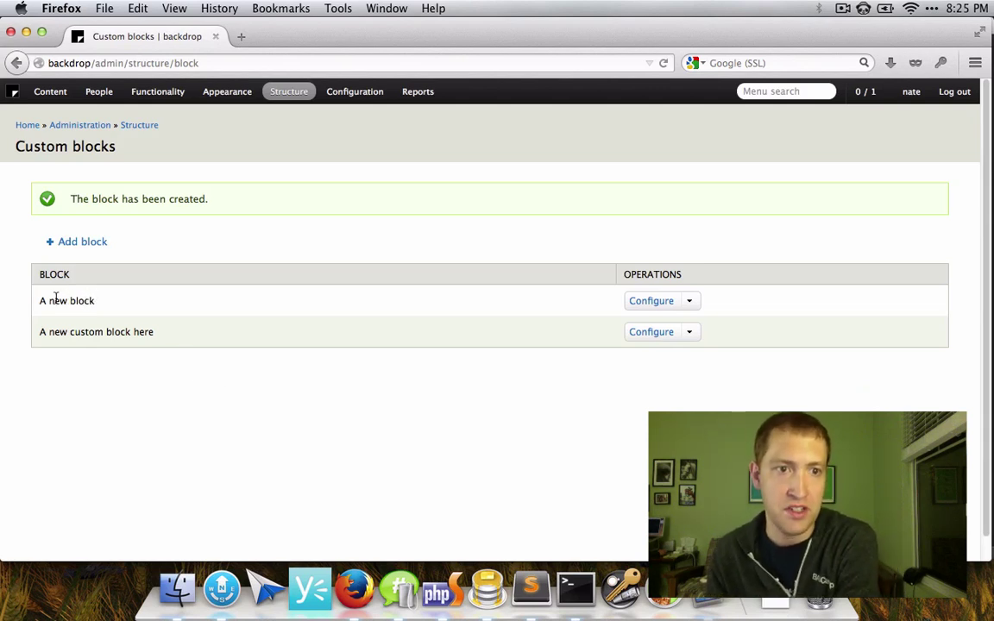
left_click_drag(41, 304, 106, 308)
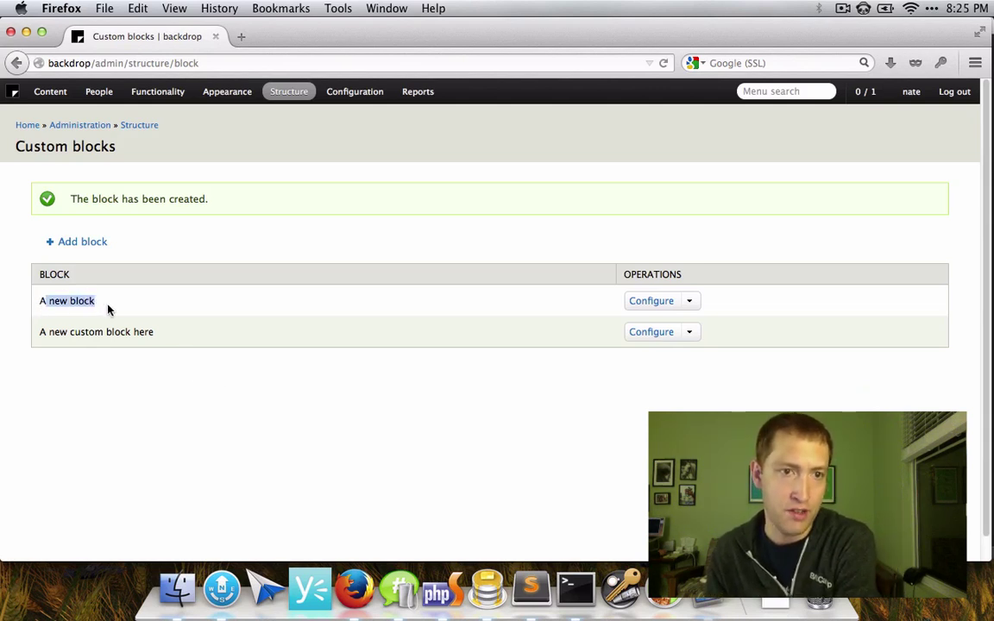
left_click(106, 308)
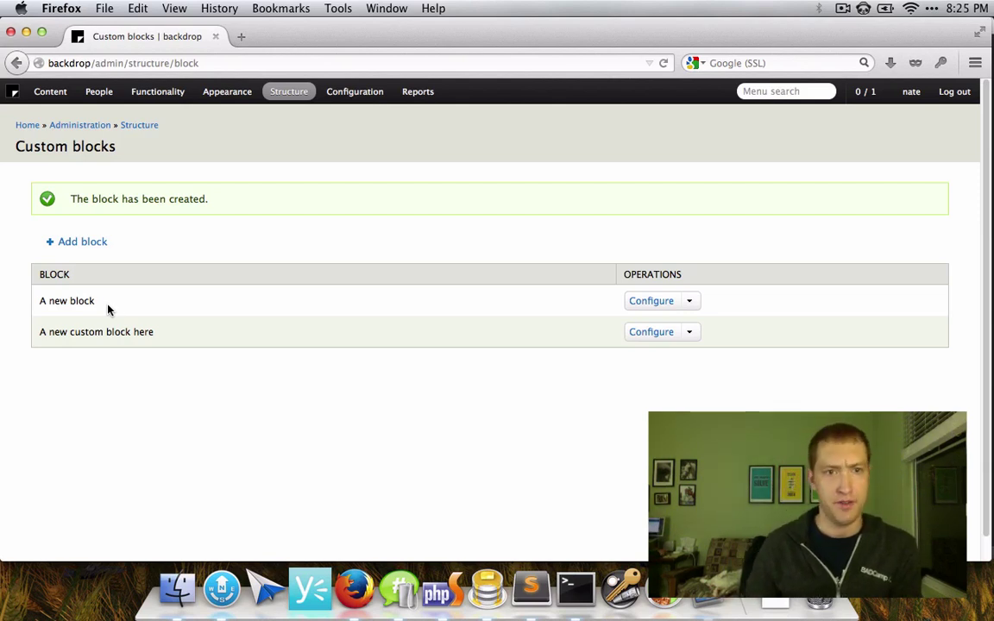
Start a new layout that uses the Two column template
mouse_move(286, 98)
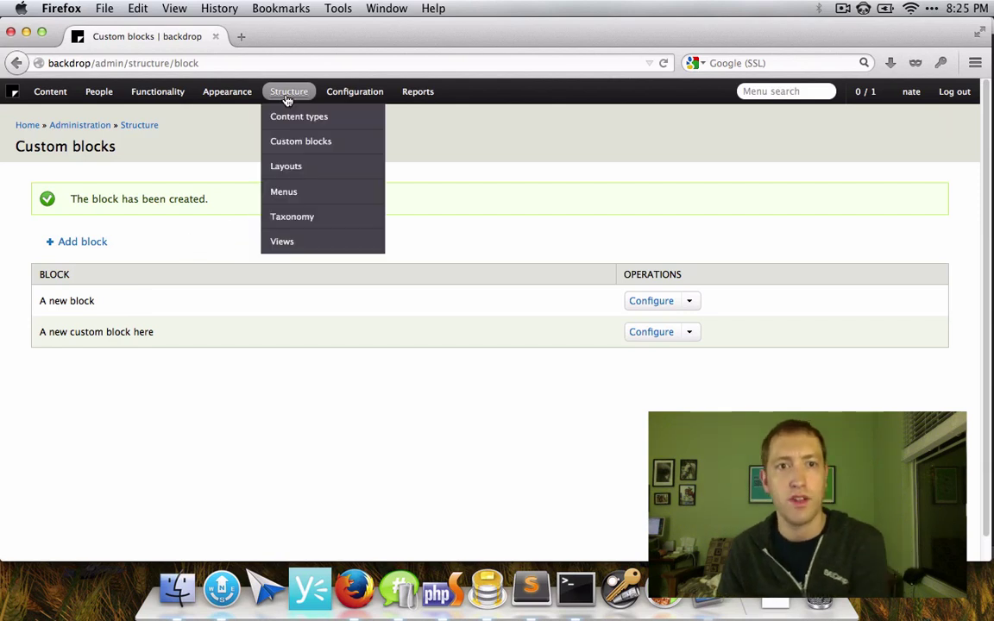
left_click(304, 166)
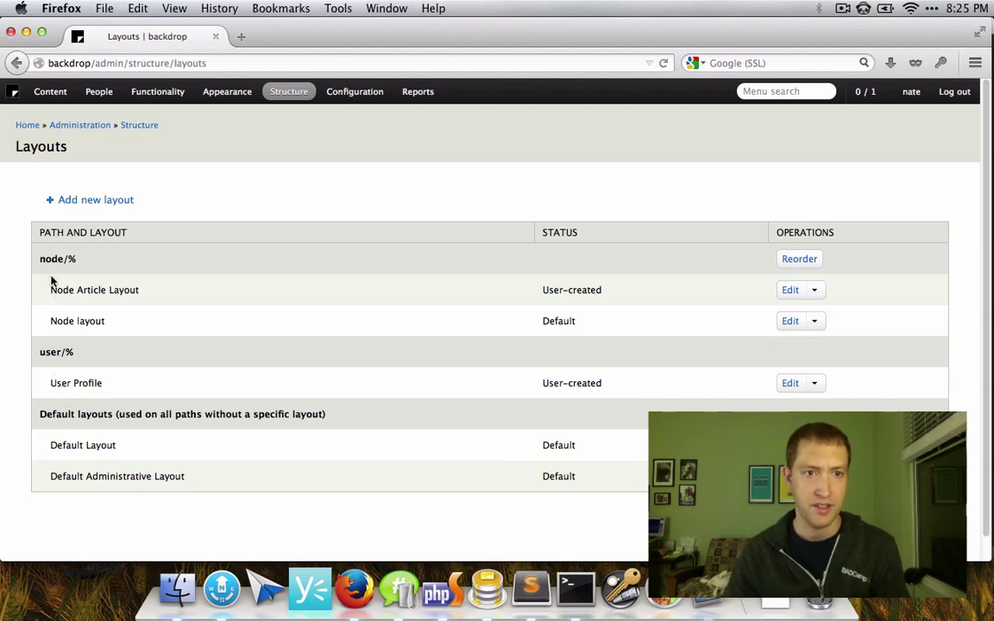
left_click(96, 201)
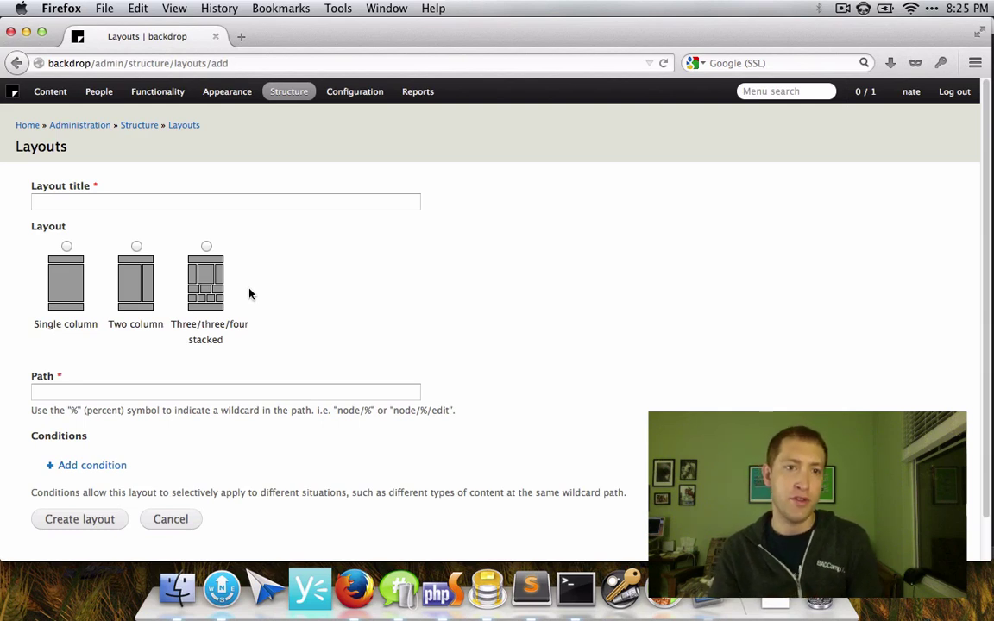
left_click(147, 296)
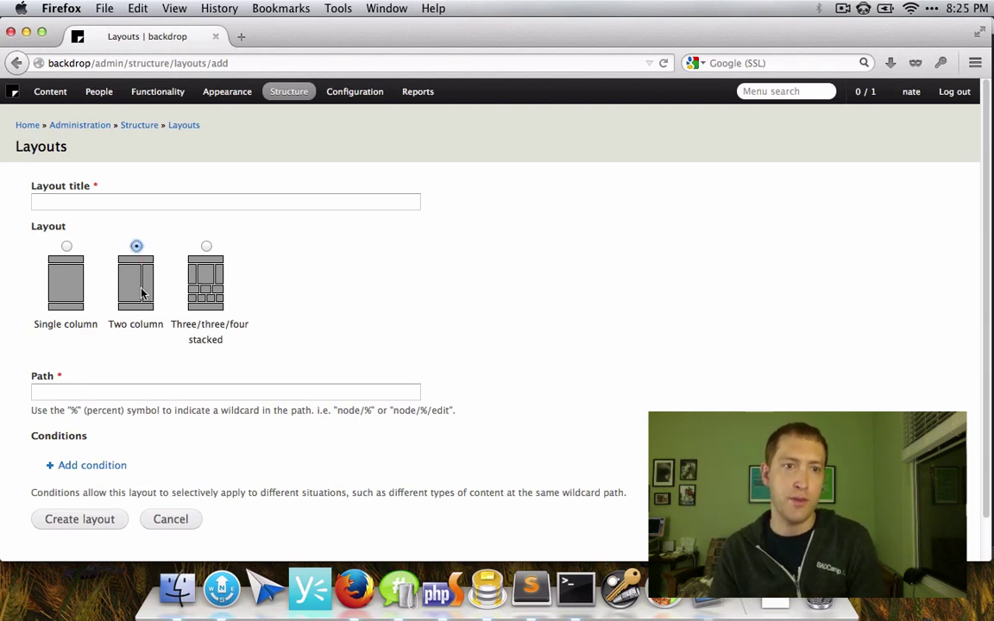
Title the layout "Photos" and set its path to "photos"
left_click(135, 203)
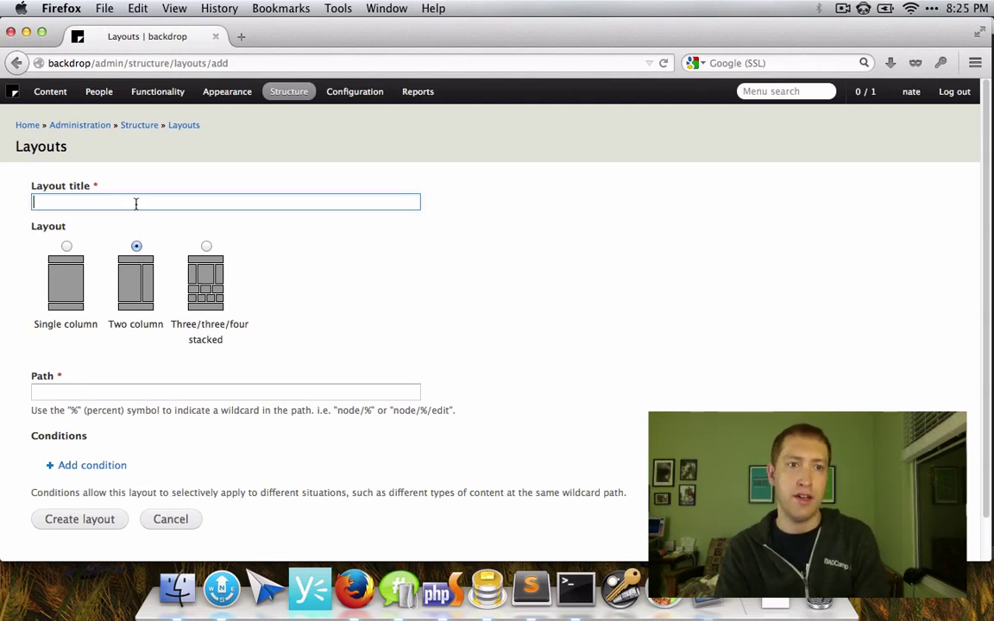
type("hotos")
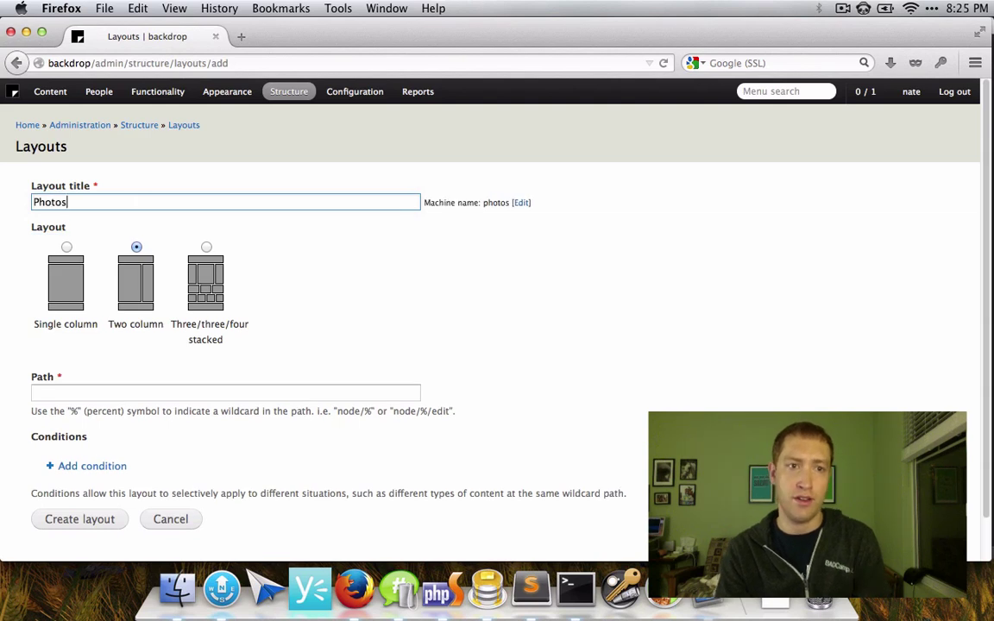
left_click(408, 232)
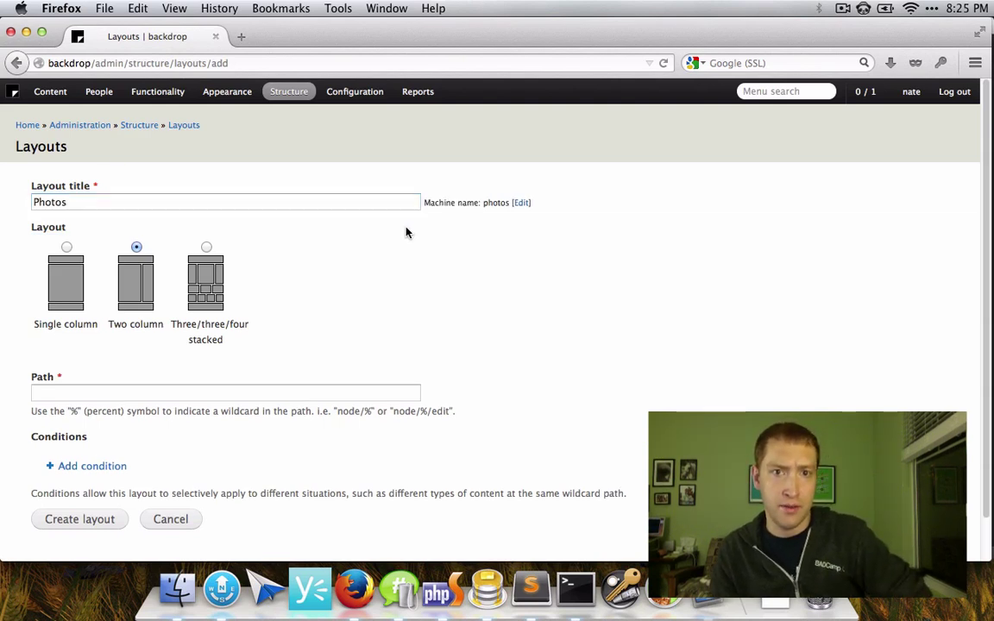
scroll(259, 328, "down", 2)
left_click(82, 352)
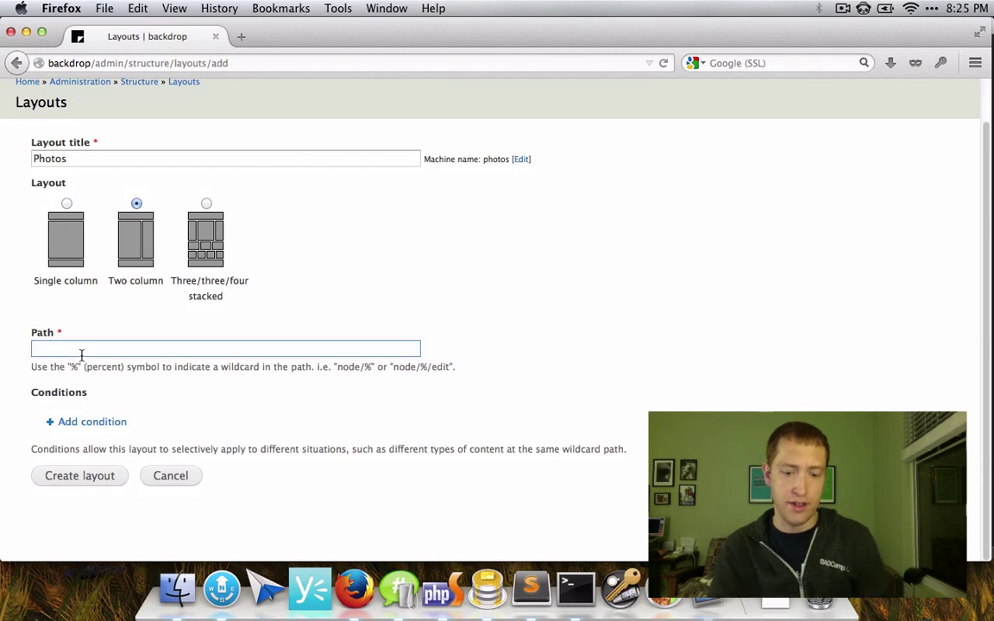
type("photos")
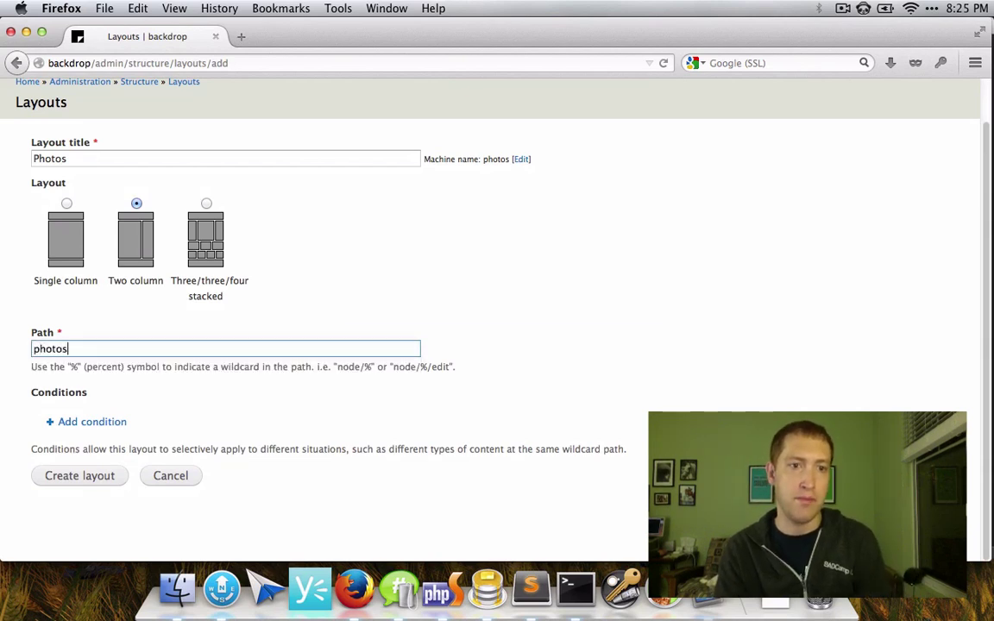
Create the Photos layout and save it with its default header and footer blocks
left_click(112, 386)
left_click(87, 477)
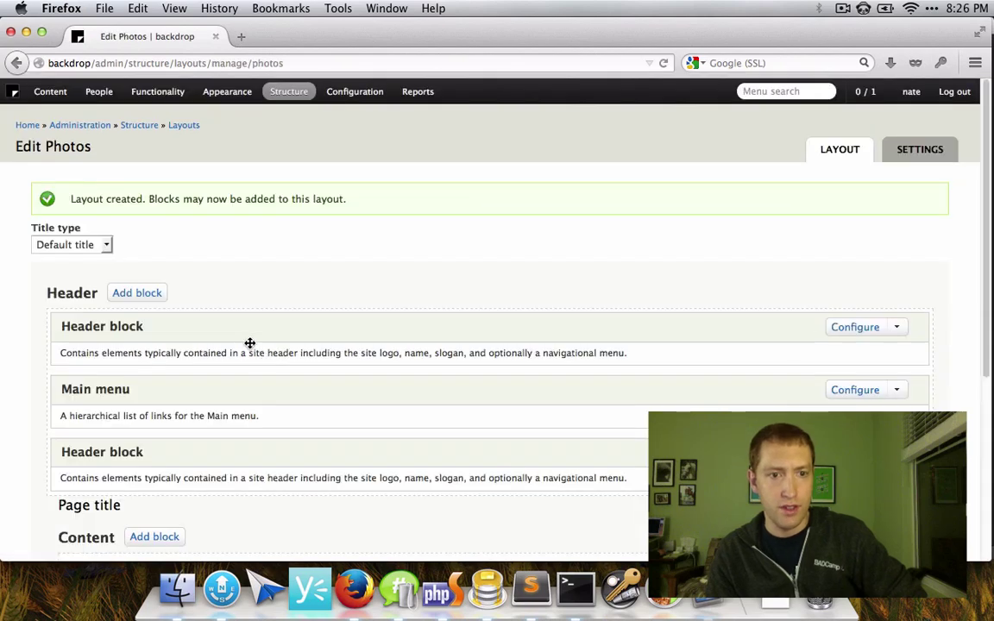
scroll(251, 342, "down", 5)
scroll(297, 289, "up", 1)
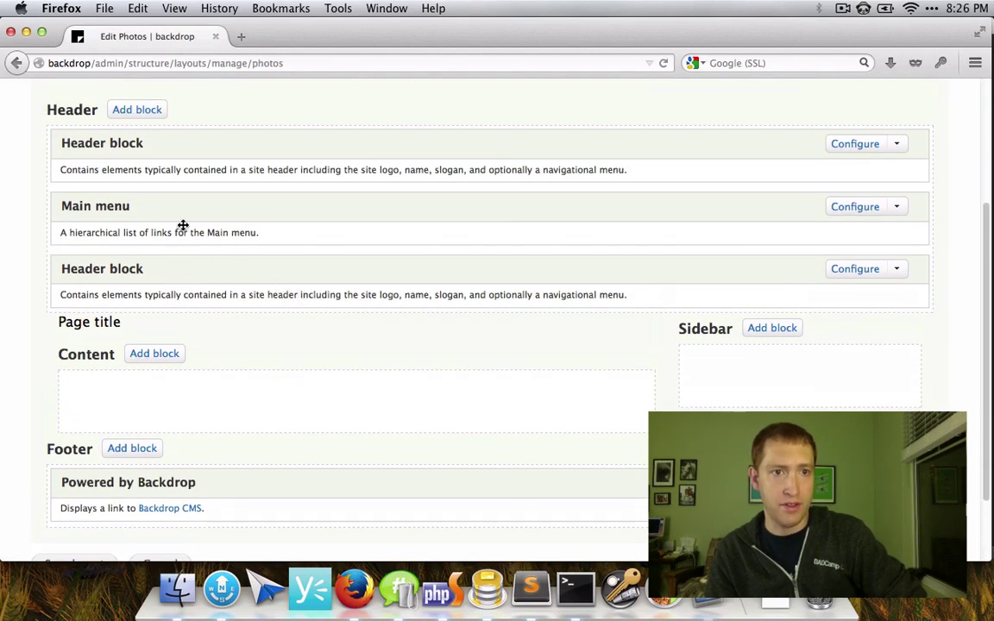
scroll(209, 267, "down", 2)
left_click(76, 477)
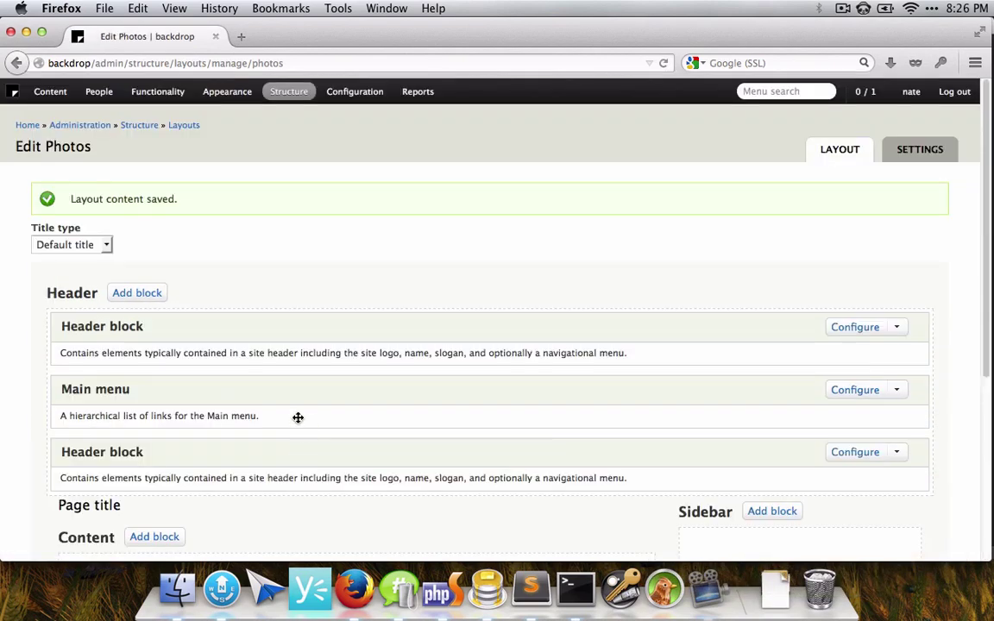
Return to the list of layouts and view the page at the photos path
left_click(824, 149)
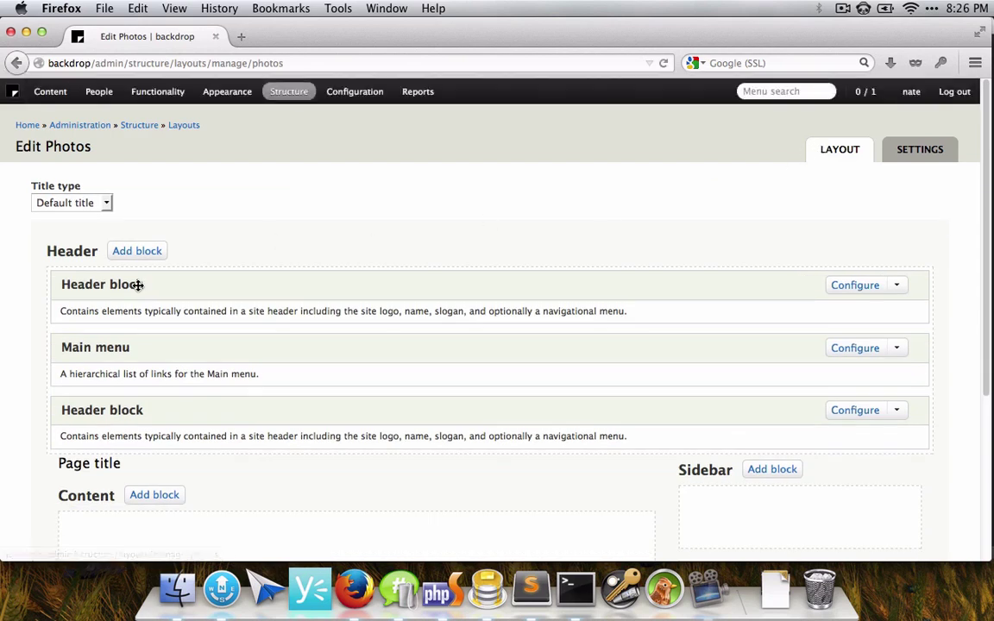
left_click(180, 125)
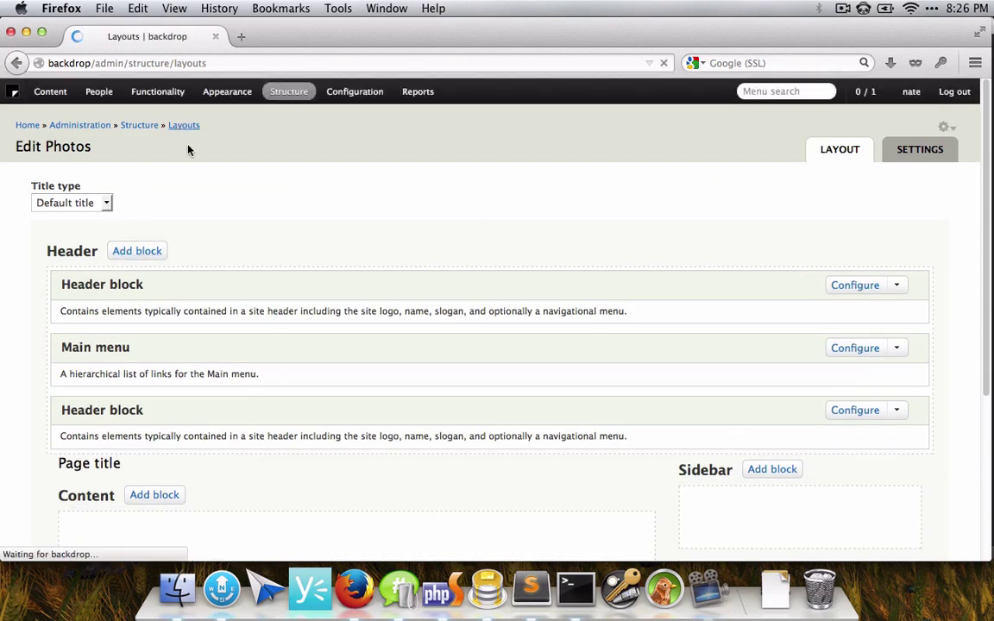
scroll(170, 287, "down", 3)
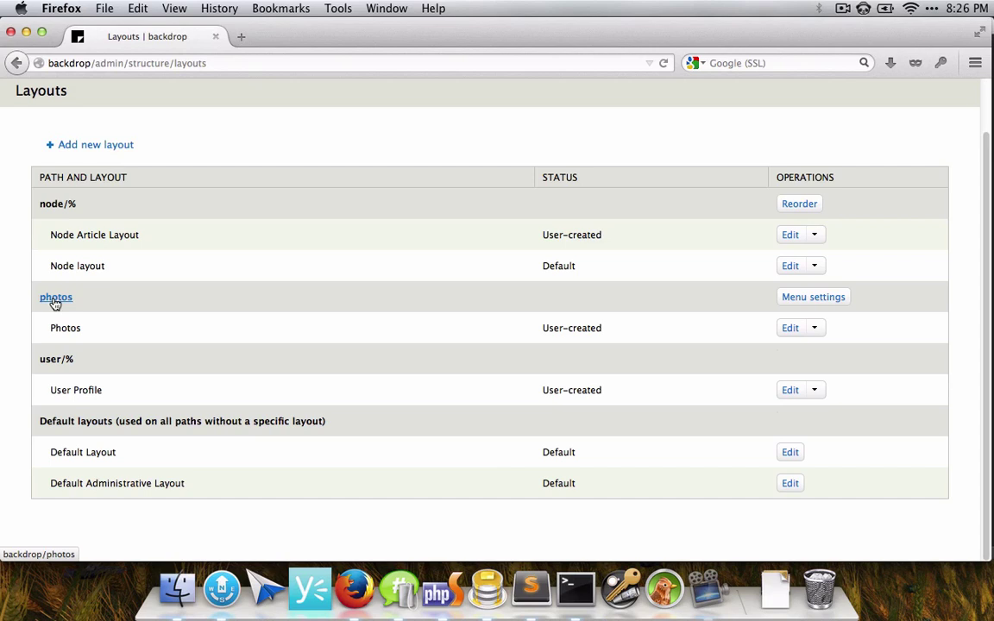
left_click(55, 299)
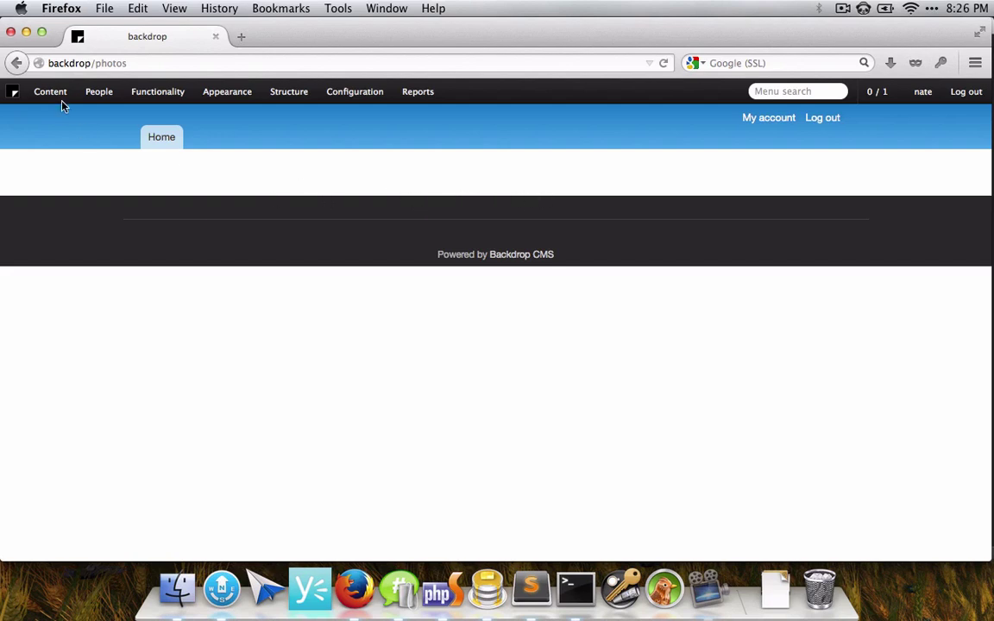
left_click_drag(94, 63, 130, 63)
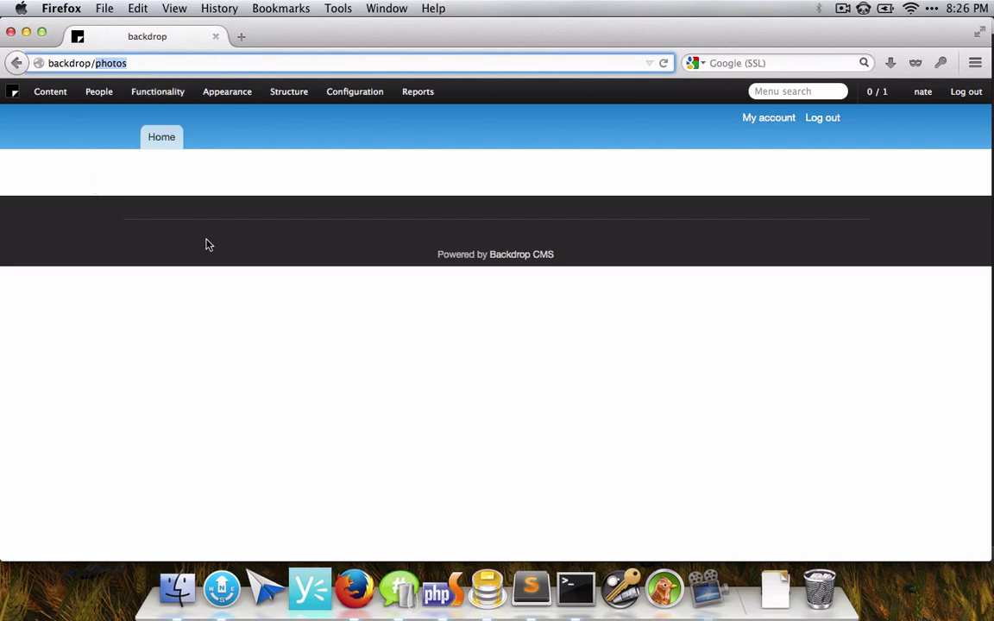
Switch to Path Finder and open the active configuration folder inside the backdrop site's files directory
left_click(222, 586)
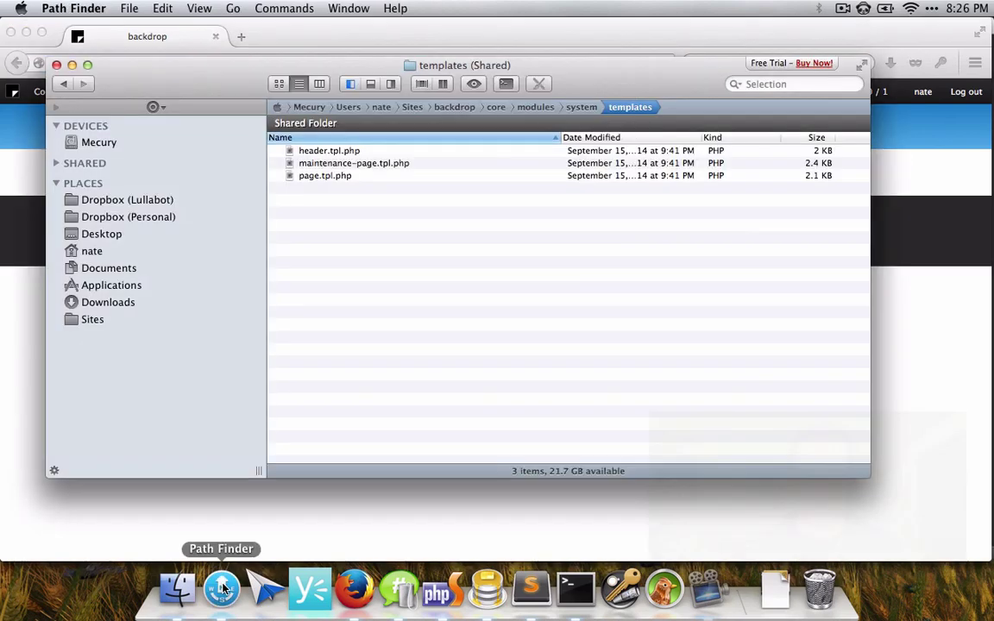
left_click(455, 107)
double_click(303, 176)
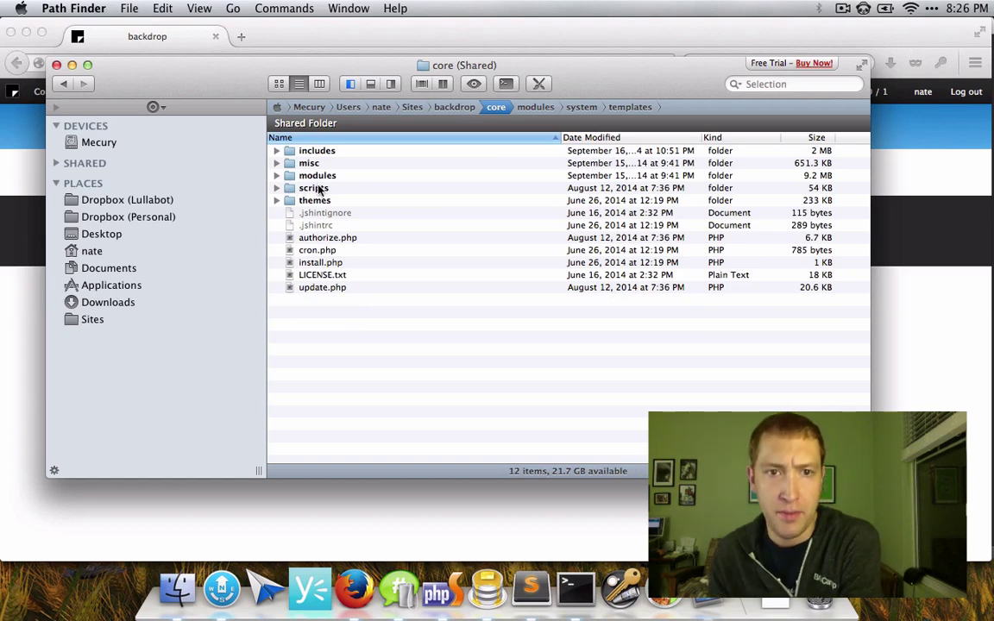
left_click(449, 107)
double_click(297, 190)
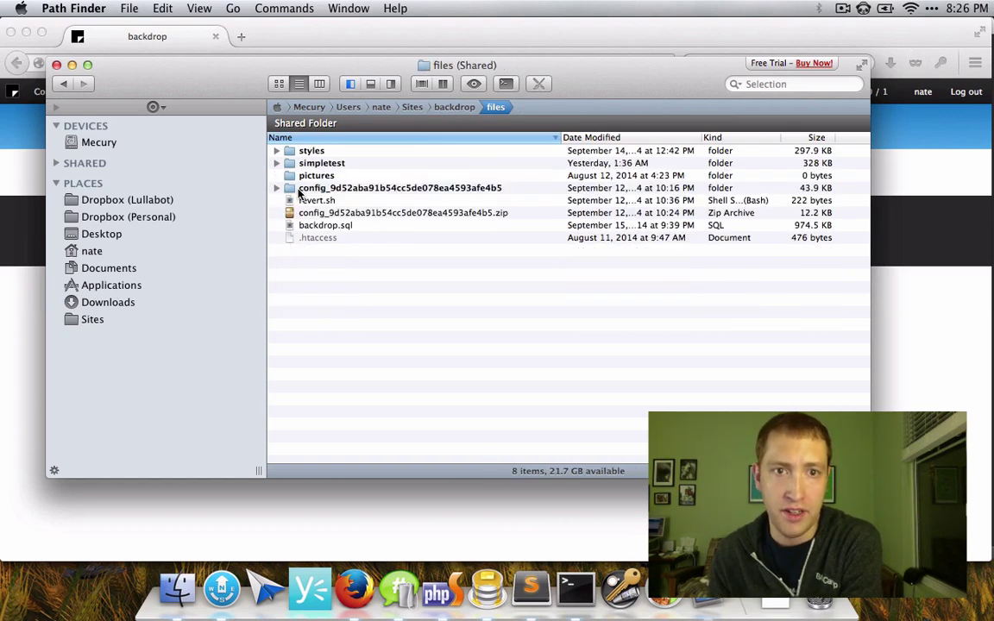
double_click(298, 190)
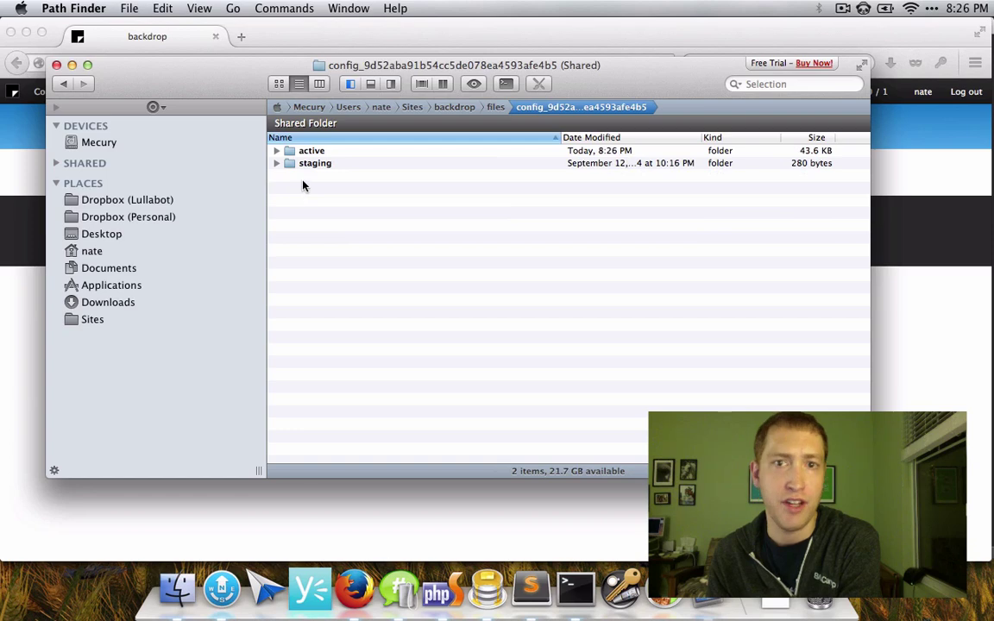
double_click(312, 151)
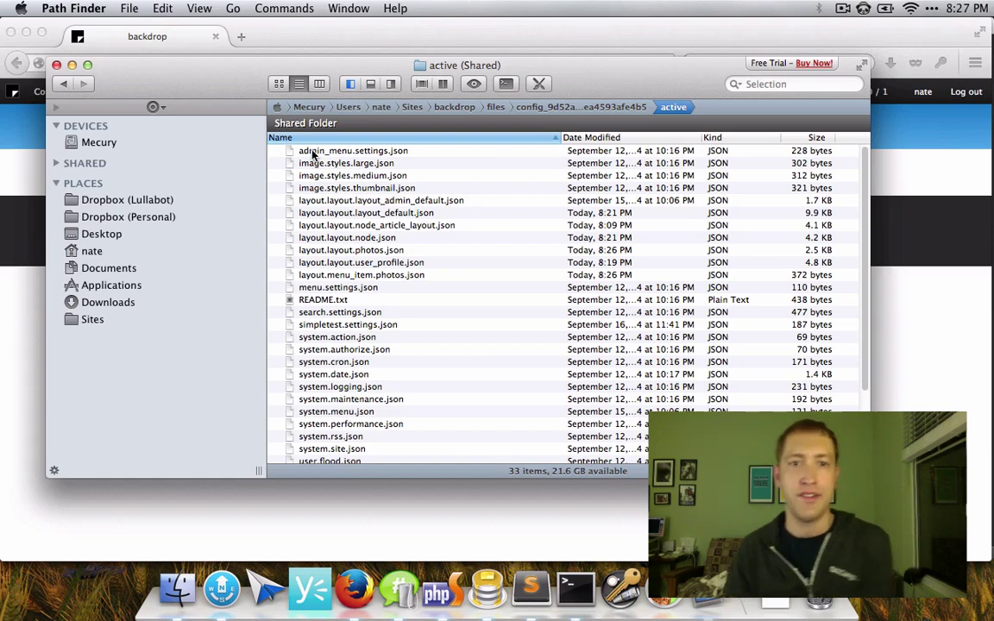
Look over the layout configuration files and open layout.menu_item.photos.json in Sublime Text
left_click_drag(214, 89, 265, 119)
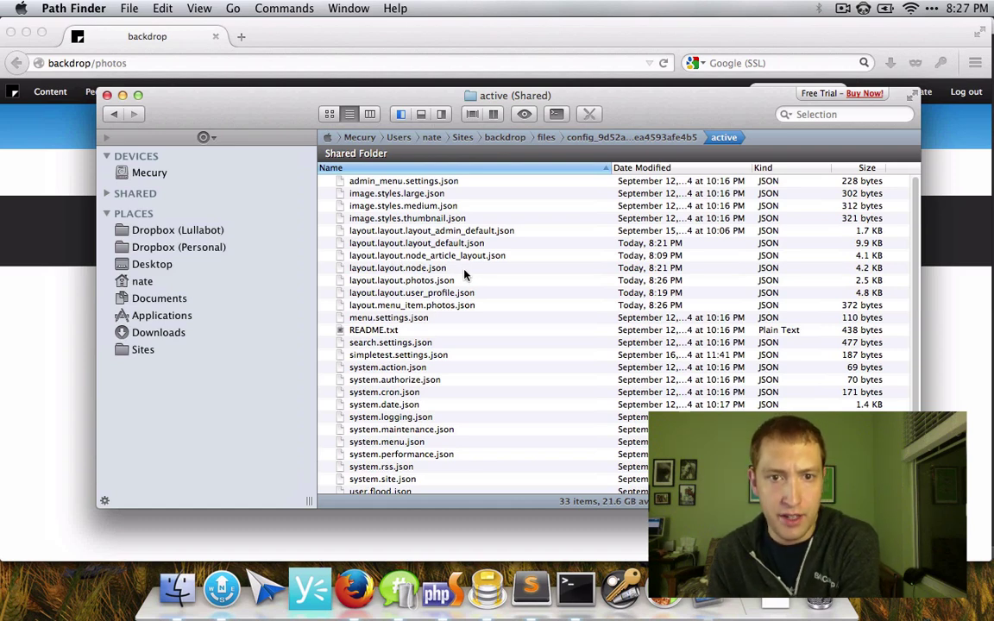
left_click_drag(482, 295, 346, 223)
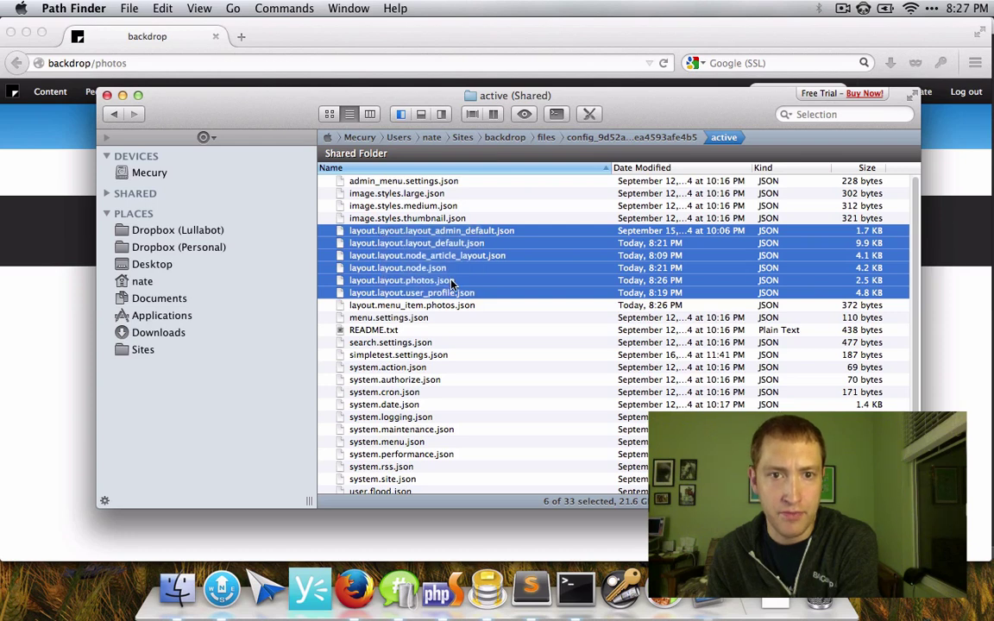
left_click(409, 306)
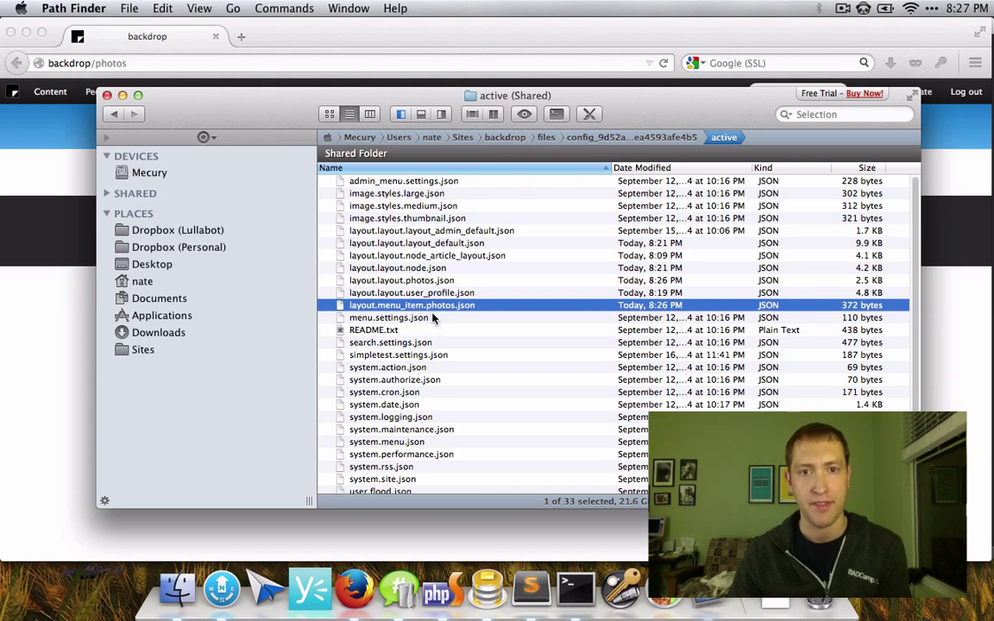
double_click(428, 307)
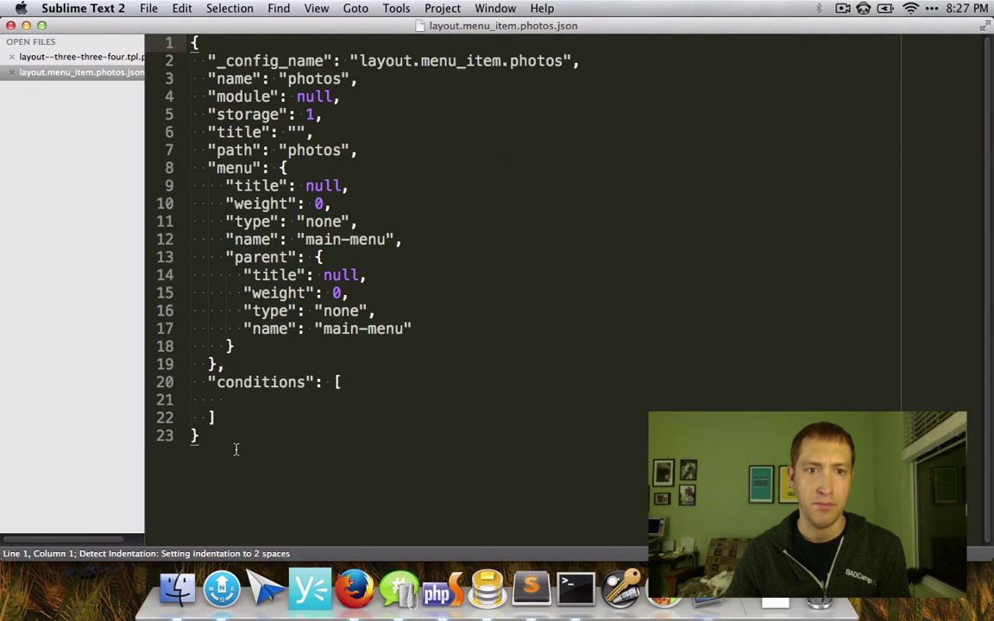
Switch back to Firefox, open the Layouts overview and examine the user/% path's available operations
left_click(358, 589)
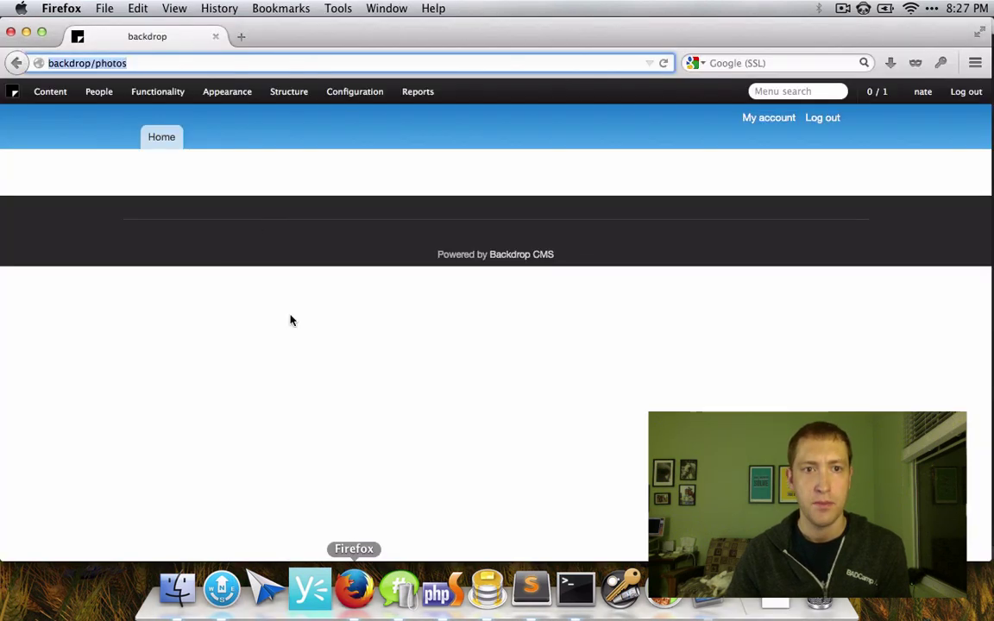
double_click(110, 65)
mouse_move(286, 96)
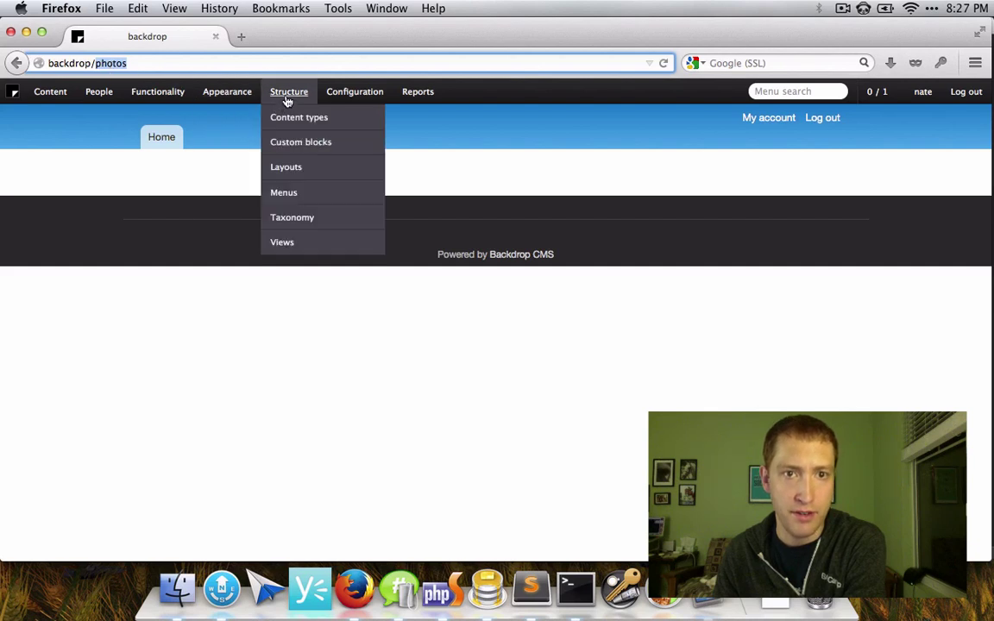
left_click(299, 170)
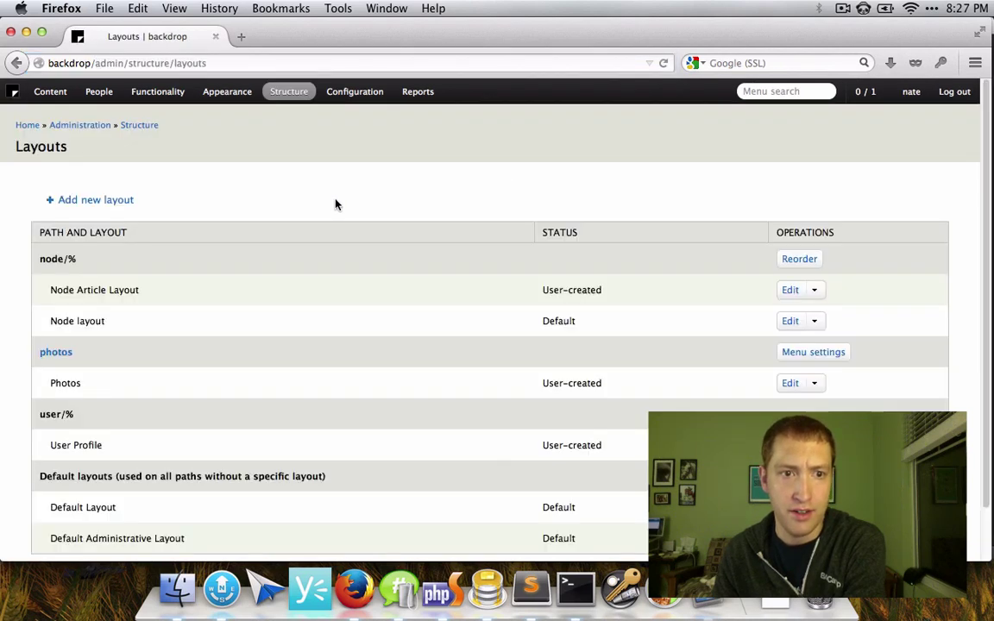
scroll(335, 204, "down", 2)
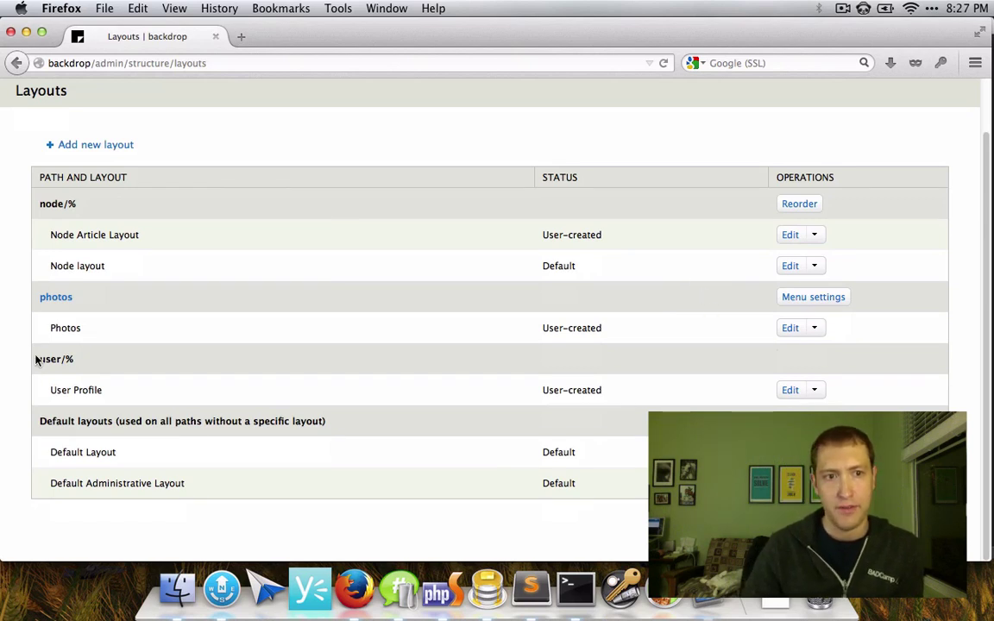
left_click_drag(35, 358, 77, 360)
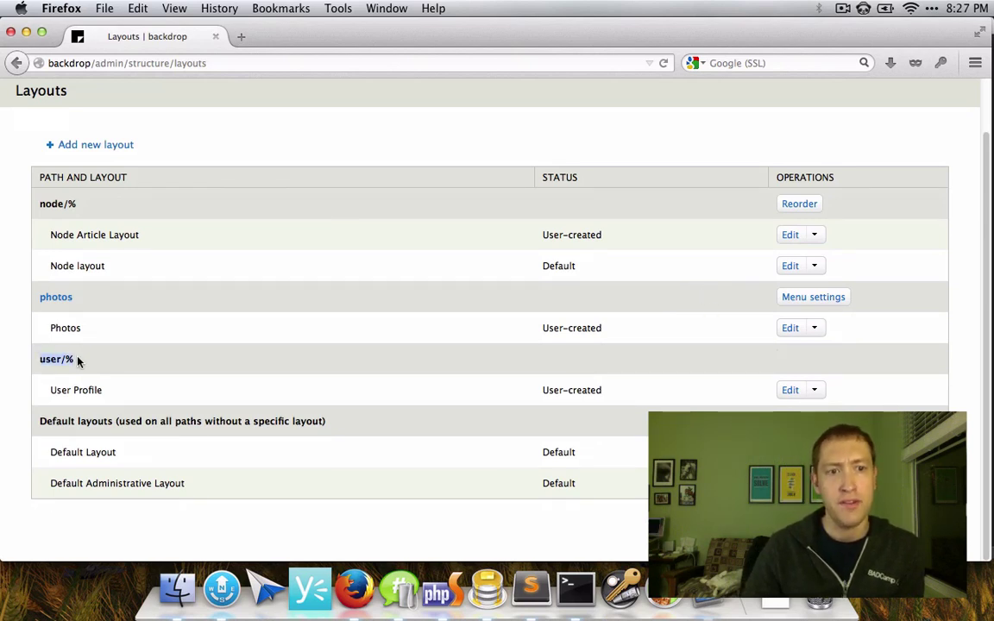
left_click(799, 363)
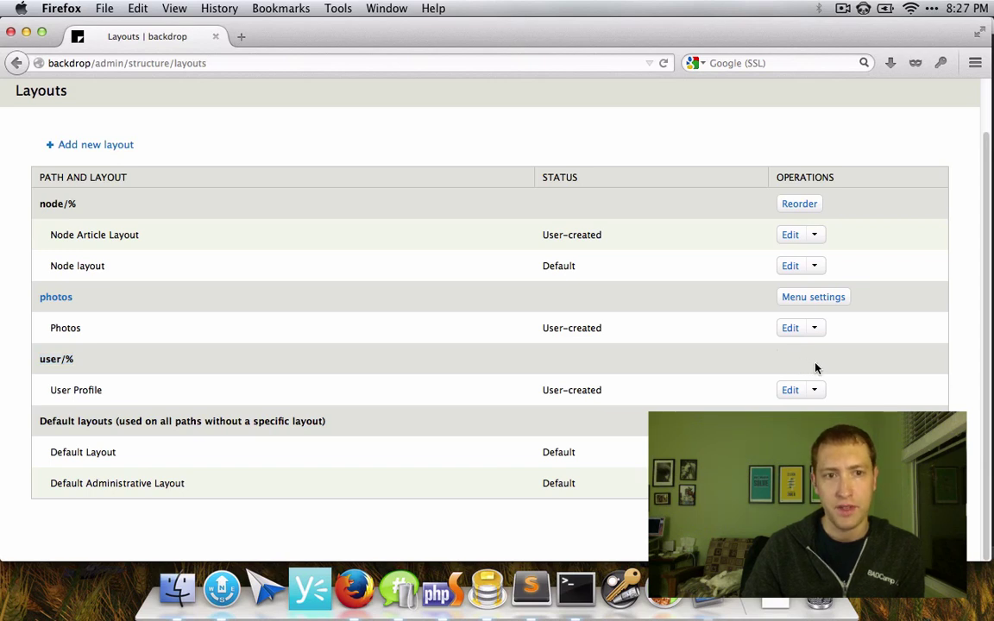
Make the photos path a normal menu entry titled "Photos" in the Main menu and save the menu settings
left_click(798, 303)
left_click(51, 231)
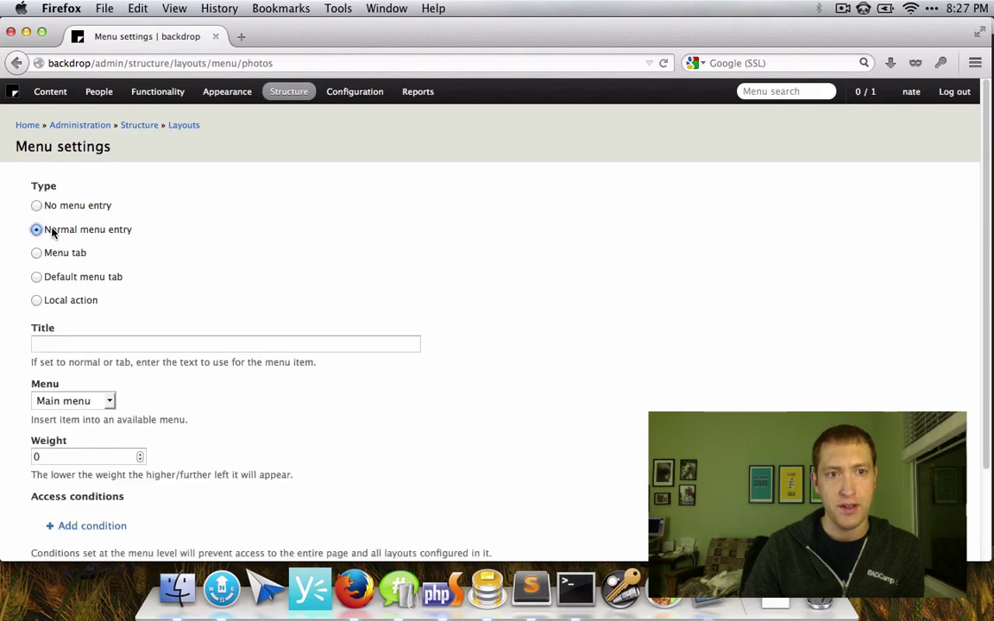
scroll(136, 318, "down", 1)
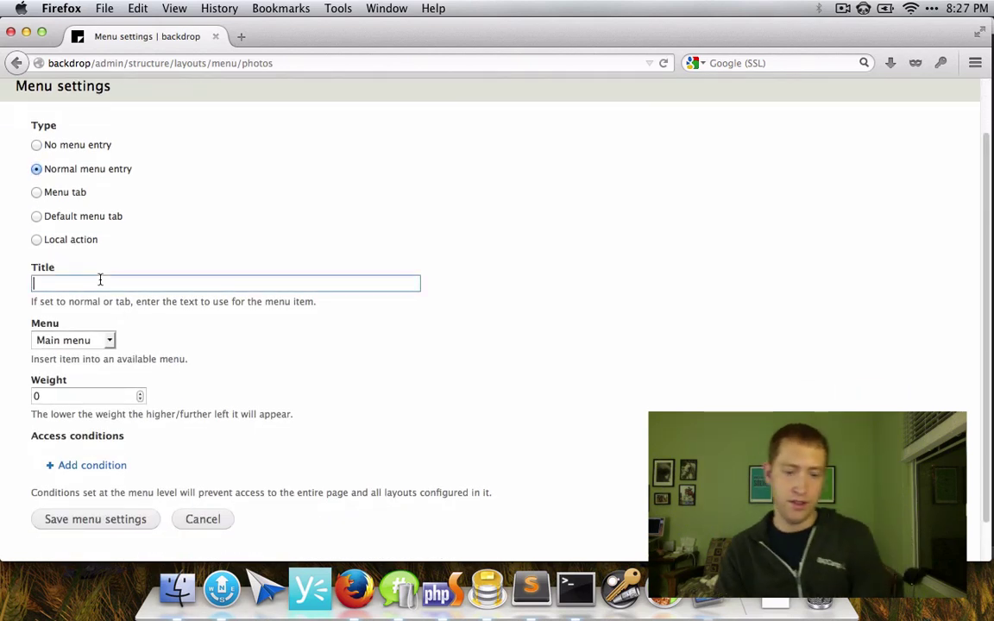
type("Photos")
key("BackSpace")
key("BackSpace")
key("BackSpace")
key("BackSpace")
type("otos")
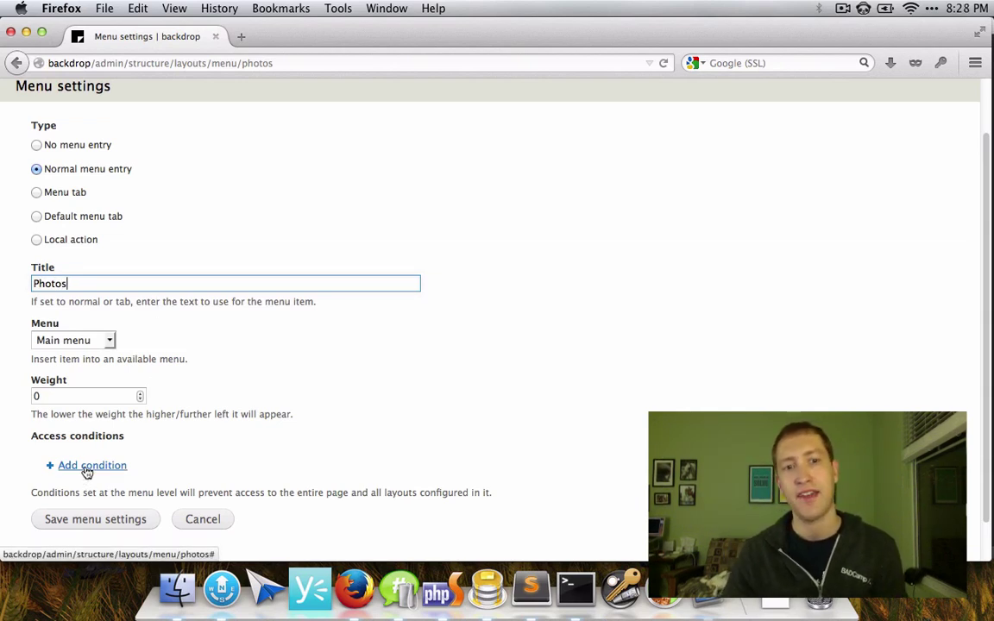
left_click(104, 519)
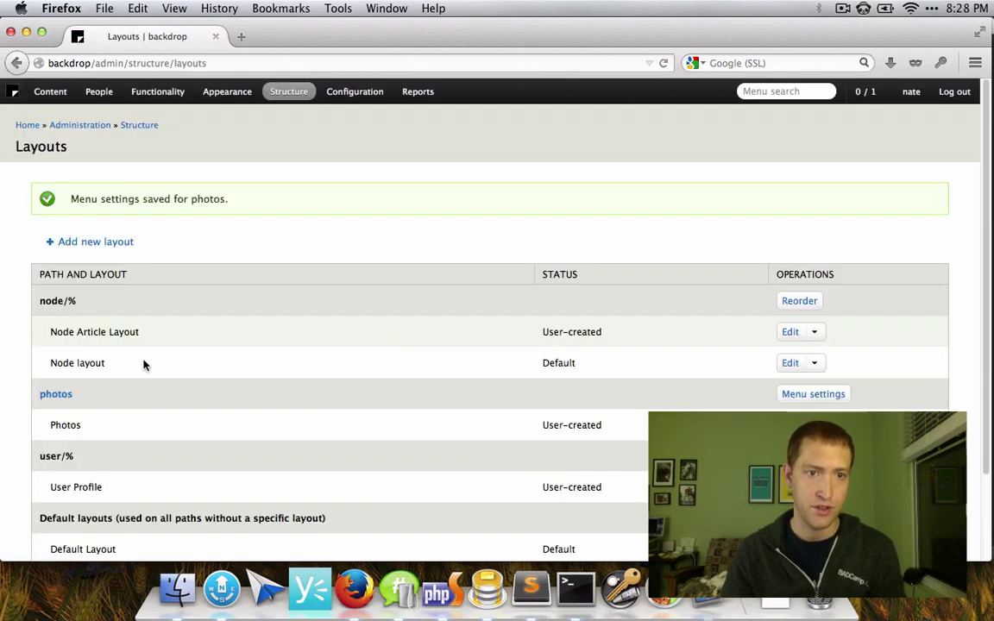
Check the main menu on the site's home page, then return to the Layouts overview and review its paths
left_click(27, 126)
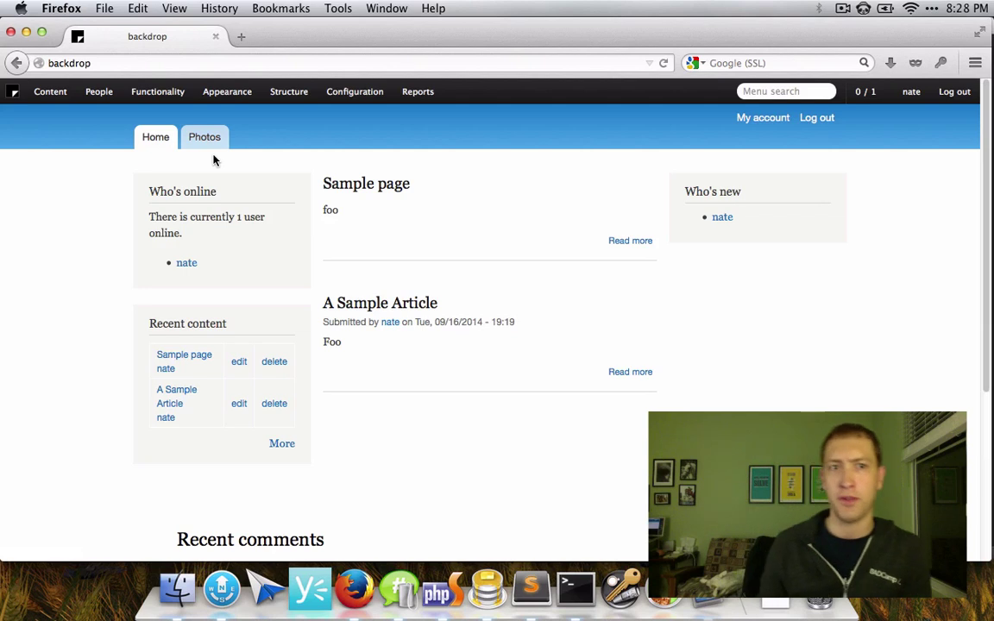
mouse_move(293, 90)
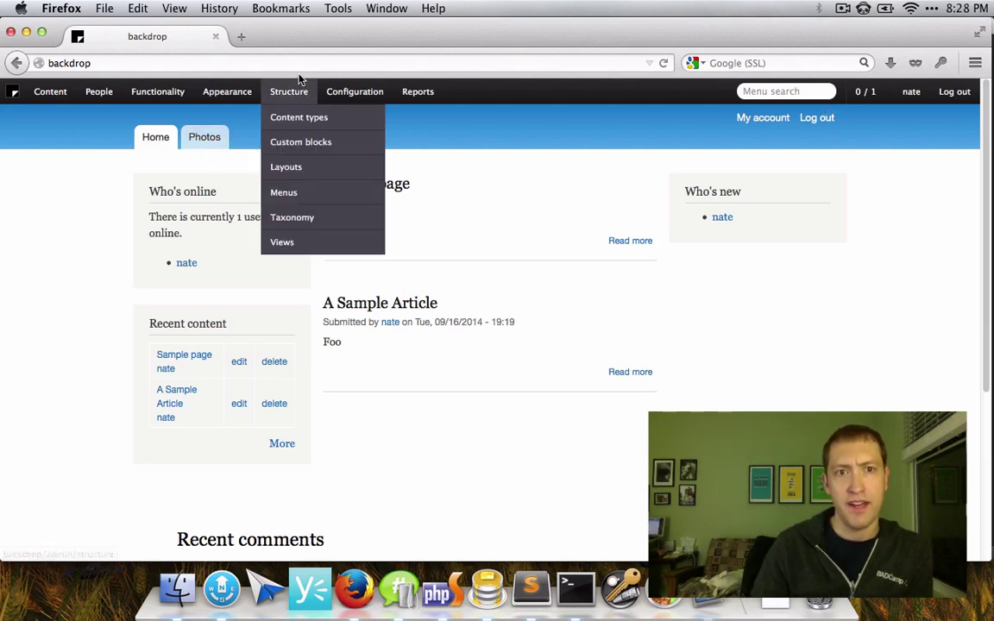
left_click(292, 168)
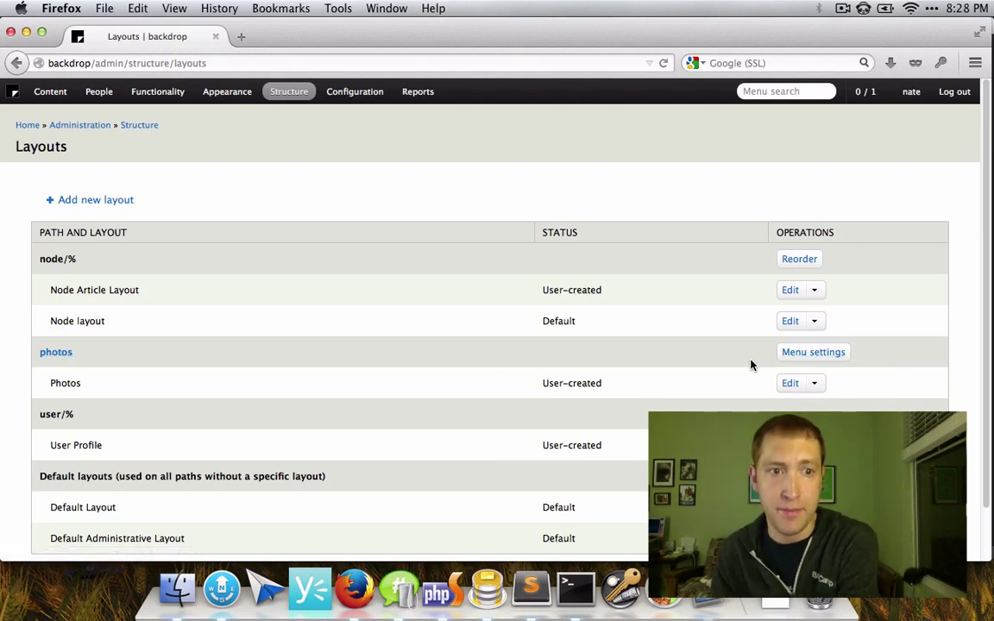
scroll(750, 363, "down", 2)
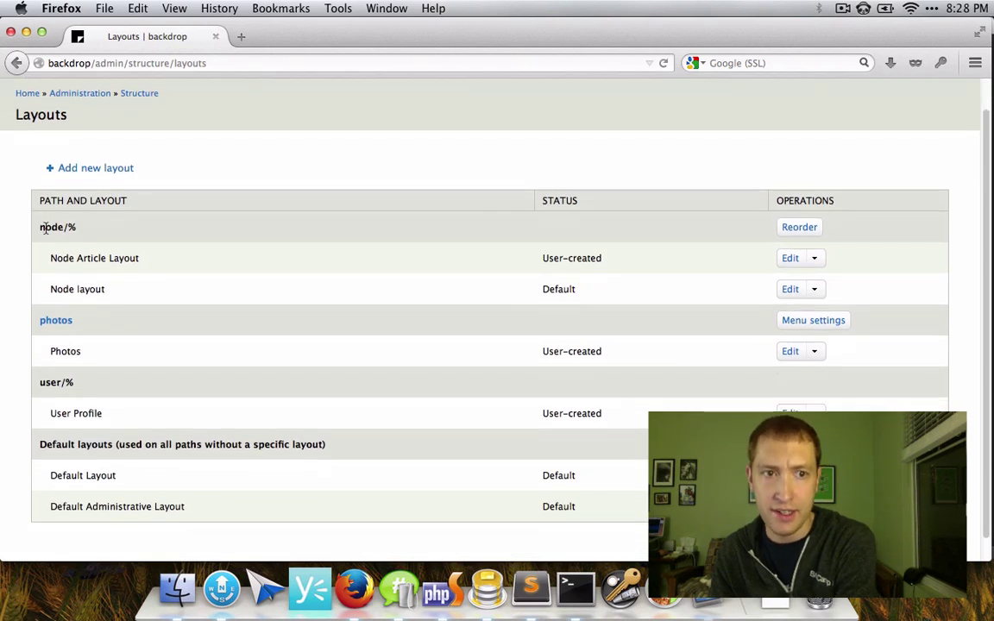
left_click_drag(39, 227, 75, 227)
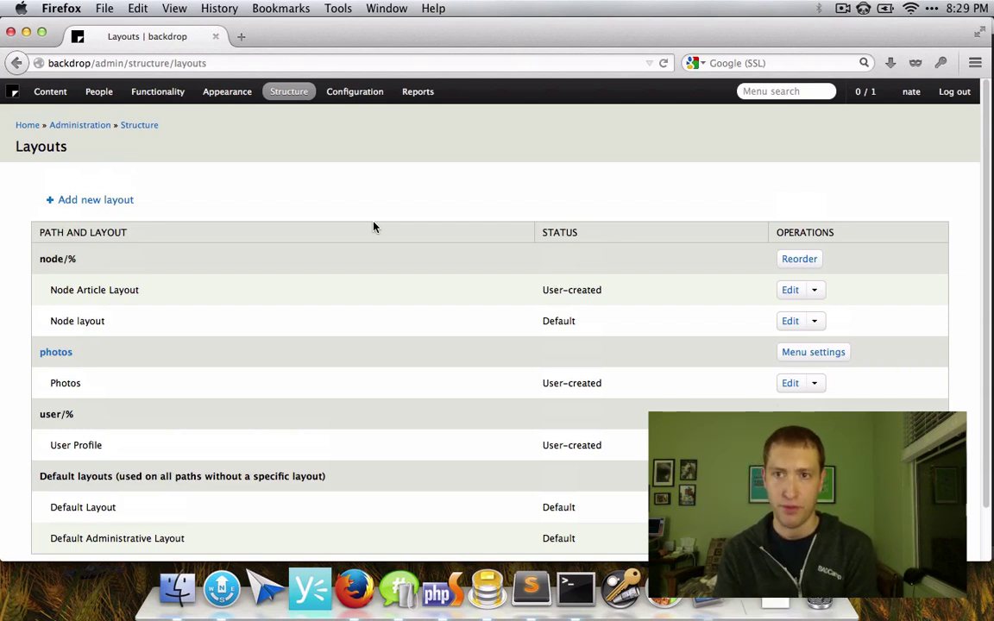
scroll(427, 269, "down", 2)
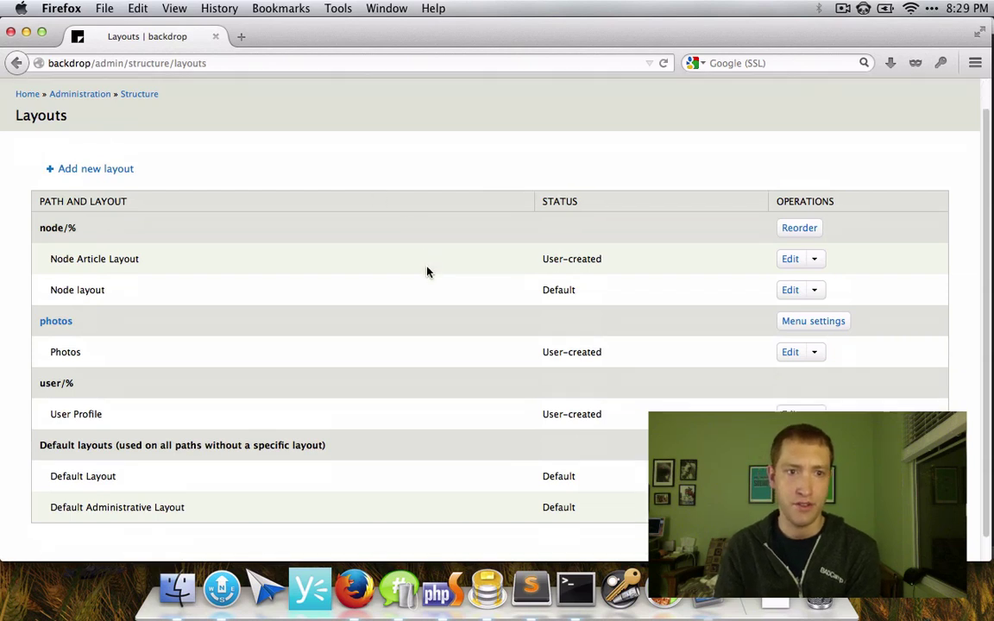
scroll(425, 263, "up", 2)
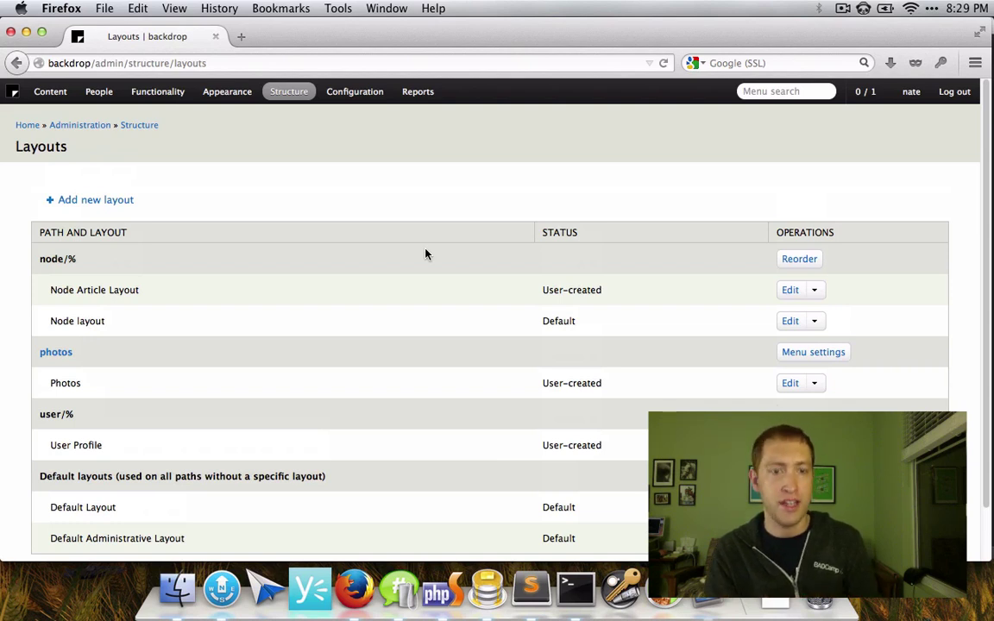
Open issue 86 of the backdrop/backdrop-issues GitHub repository in a new tab
key("super+t")
type("backdrop/")
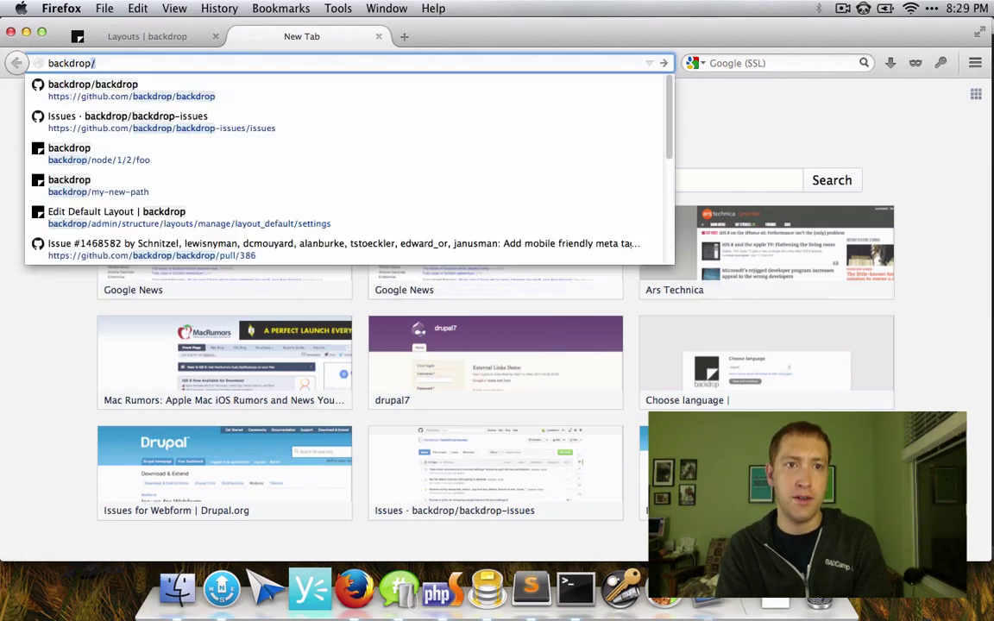
key("Down")
key("Down")
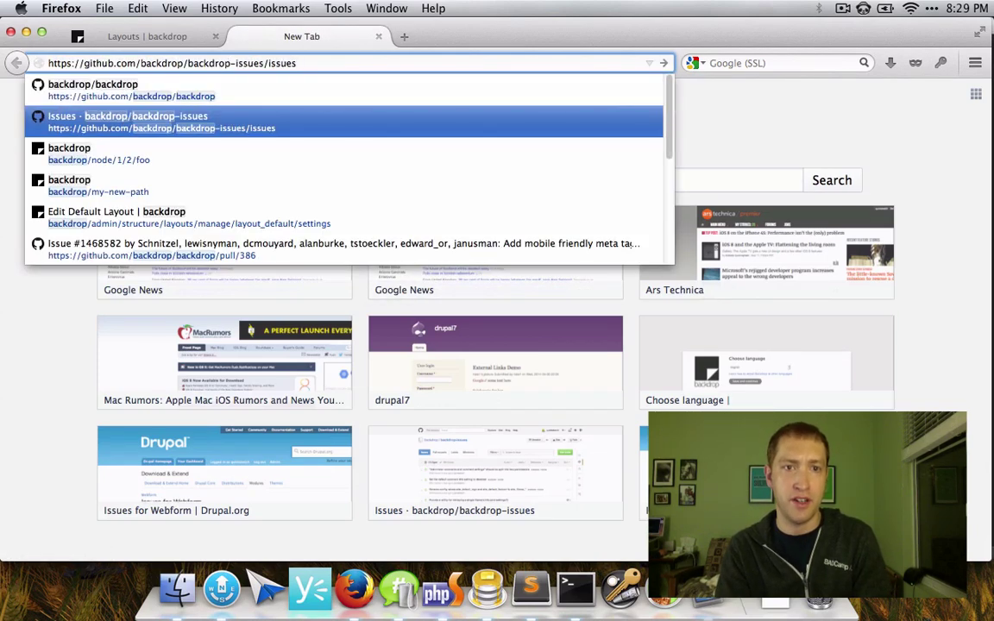
type("/86")
key("Return")
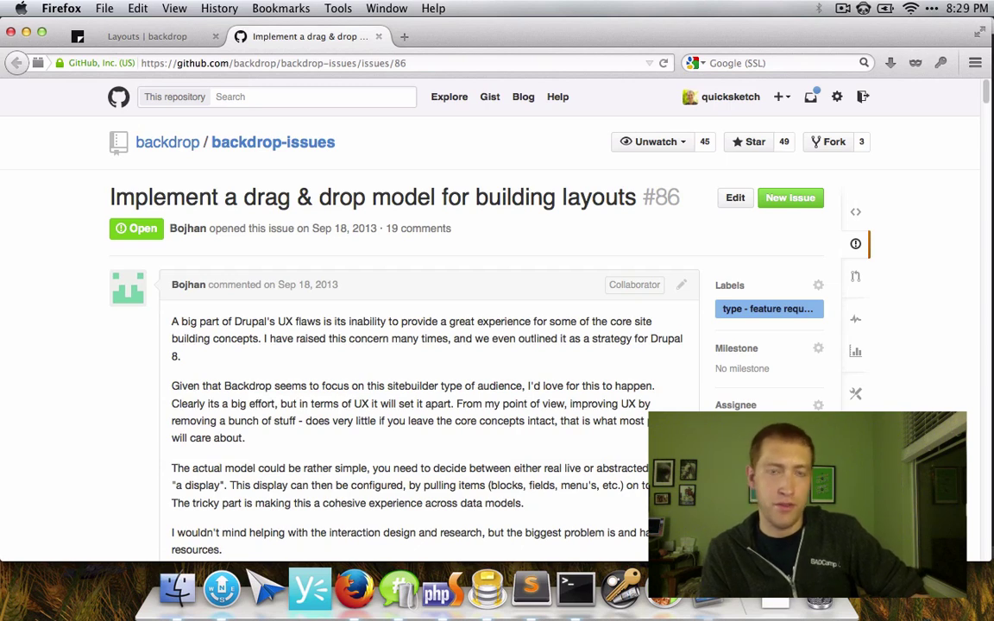
Return to the open Layouts overview and look through the list again
left_click(136, 43)
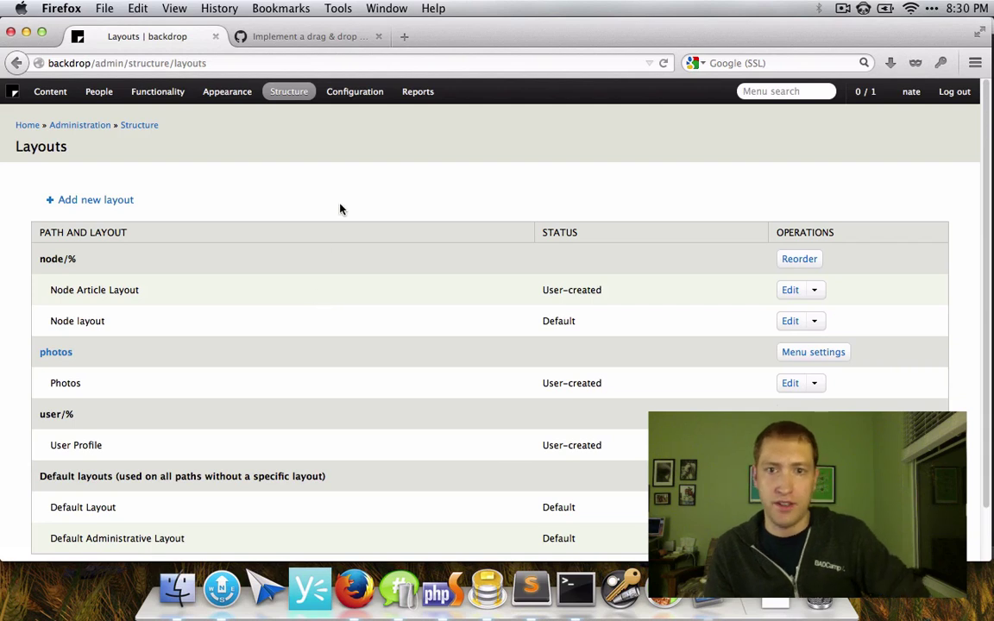
scroll(350, 189, "down", 1)
scroll(341, 177, "down", 2)
scroll(339, 176, "up", 3)
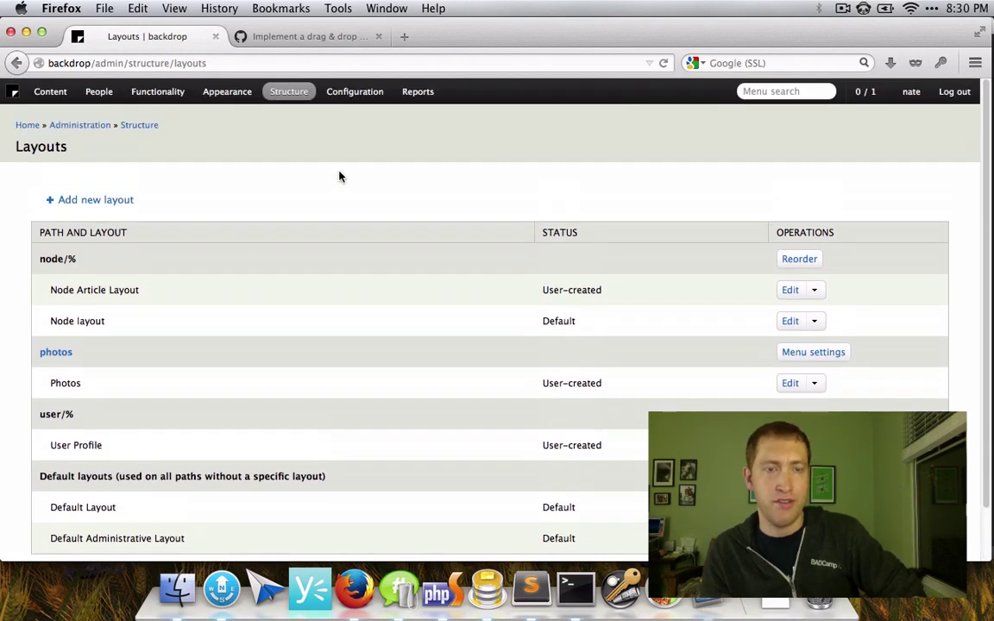